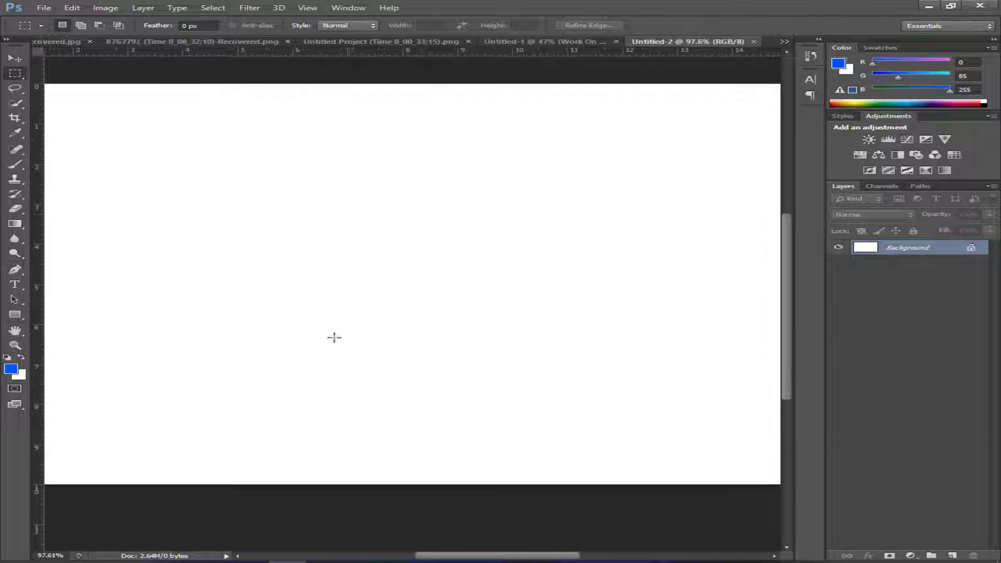
# Paint a tall blue rectangle on new Layer 1, redoing the paint that landed on Layer 0.
pyautogui.moveTo(344, 228); pyautogui.dragTo(417, 350)
pyautogui.press('b')
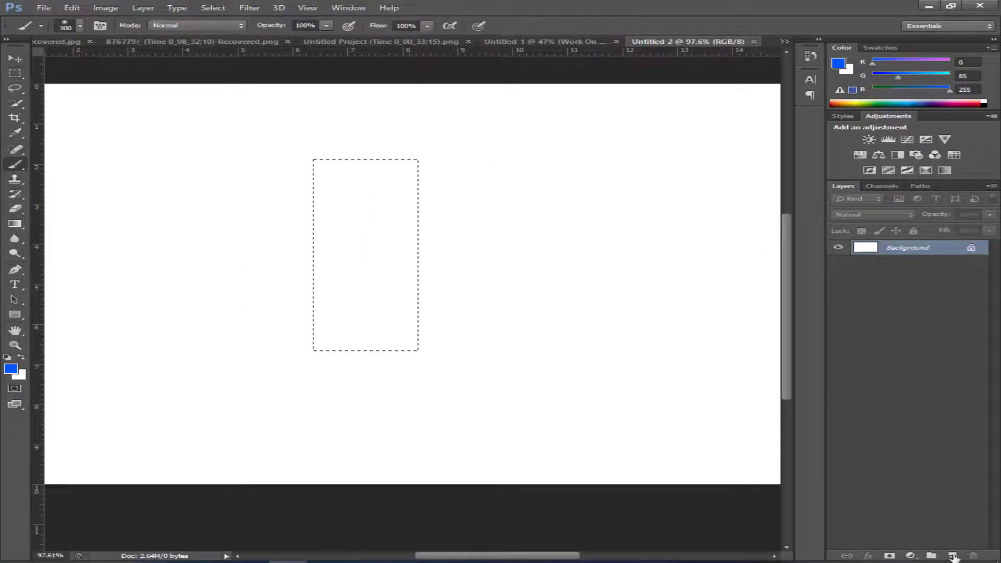
pyautogui.click(953, 557)
pyautogui.doubleClick(913, 262)
pyautogui.press('Return')
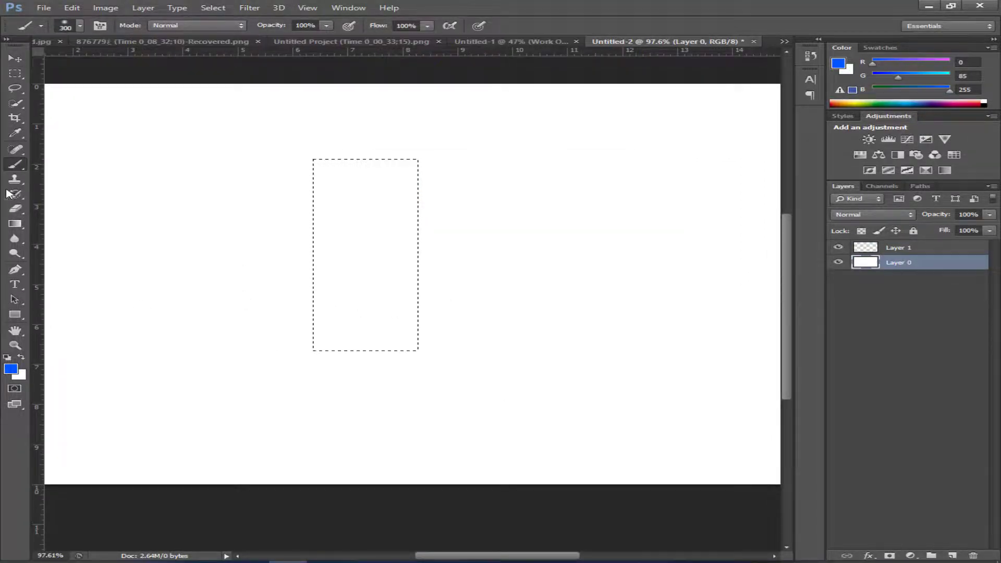
pyautogui.moveTo(340, 183)
pyautogui.mouseDown()
pyautogui.moveTo(368, 365)
pyautogui.moveTo(366, 177)
pyautogui.mouseUp()
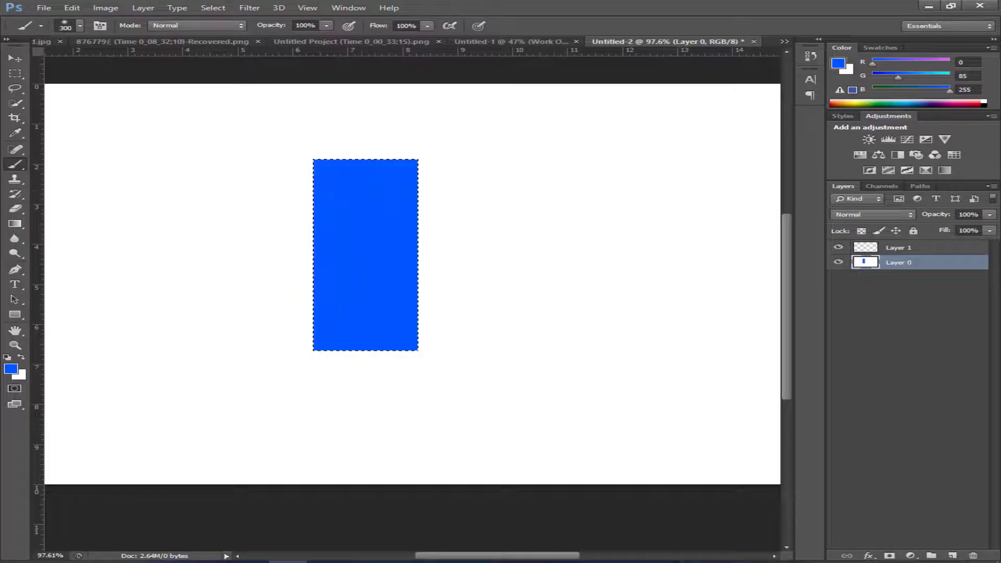
pyautogui.press('Delete')
pyautogui.click(908, 248)
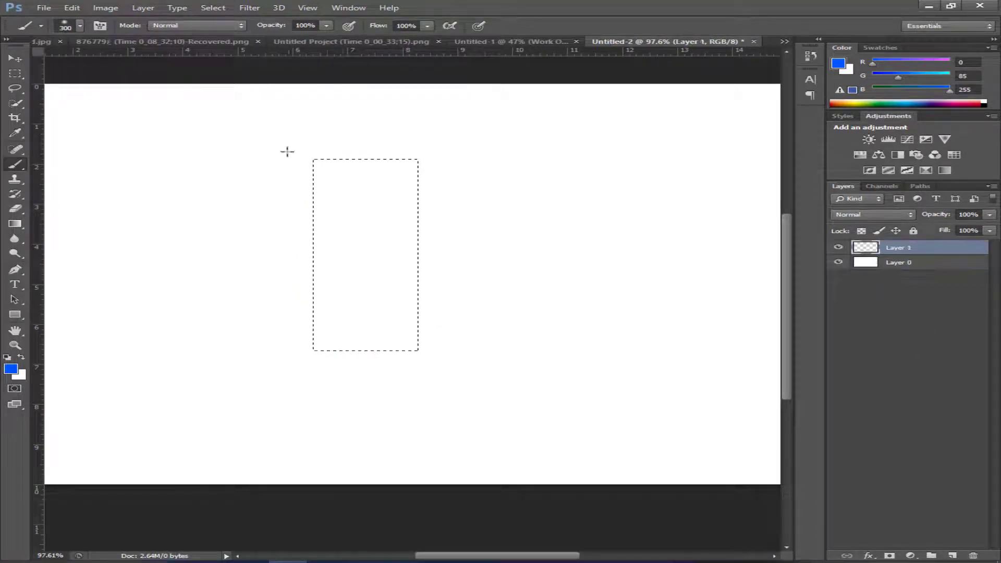
pyautogui.moveTo(343, 181)
pyautogui.mouseDown()
pyautogui.moveTo(363, 420)
pyautogui.moveTo(371, 131)
pyautogui.mouseUp()
# Paint a tall cyan rectangle right of the blue one on a new layer.
pyautogui.click(954, 557)
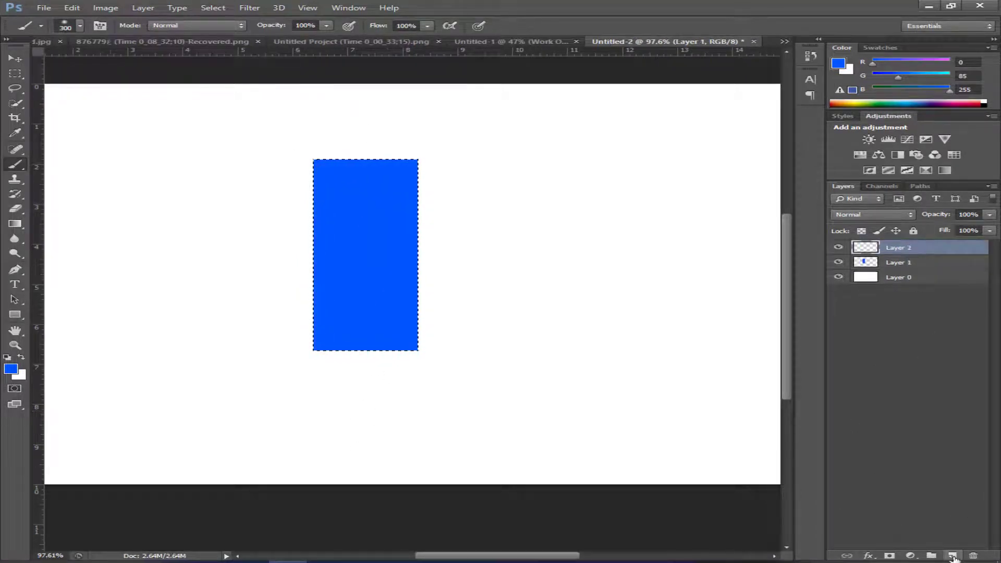
pyautogui.click(15, 73)
pyautogui.moveTo(518, 163)
pyautogui.mouseDown()
pyautogui.moveTo(534, 281)
pyautogui.moveTo(606, 385)
pyautogui.mouseUp()
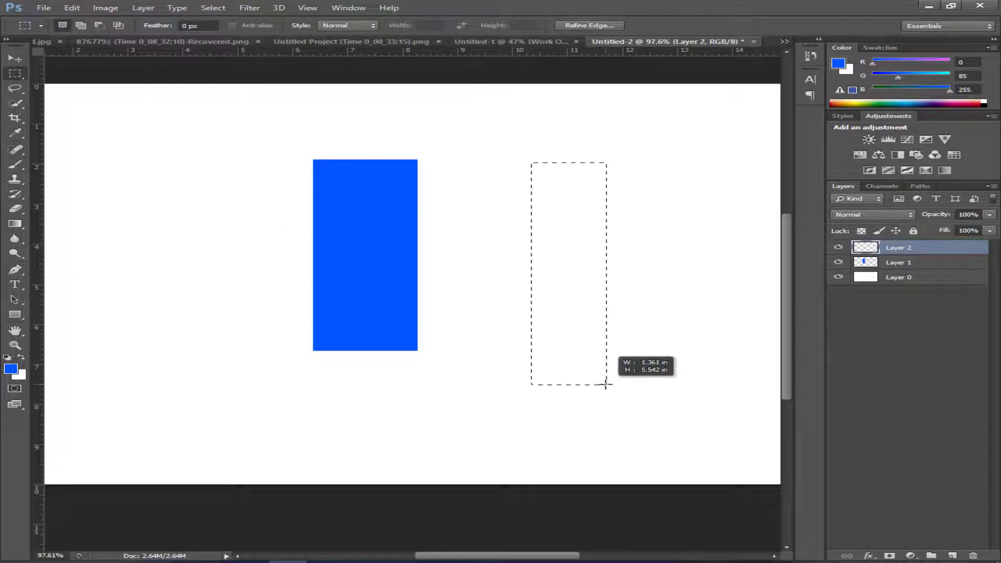
pyautogui.click(10, 368)
pyautogui.click(504, 356)
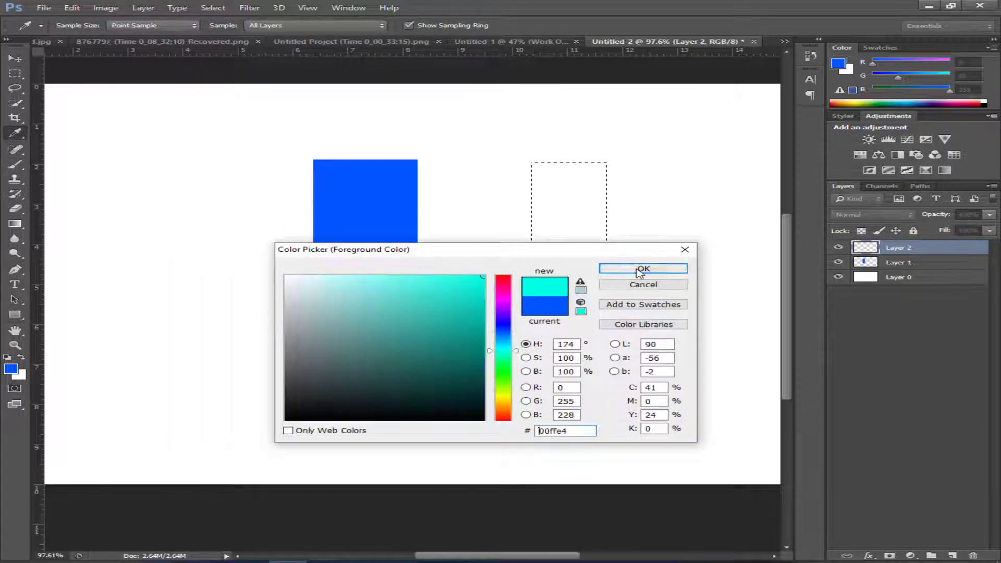
pyautogui.click(644, 268)
pyautogui.click(579, 170)
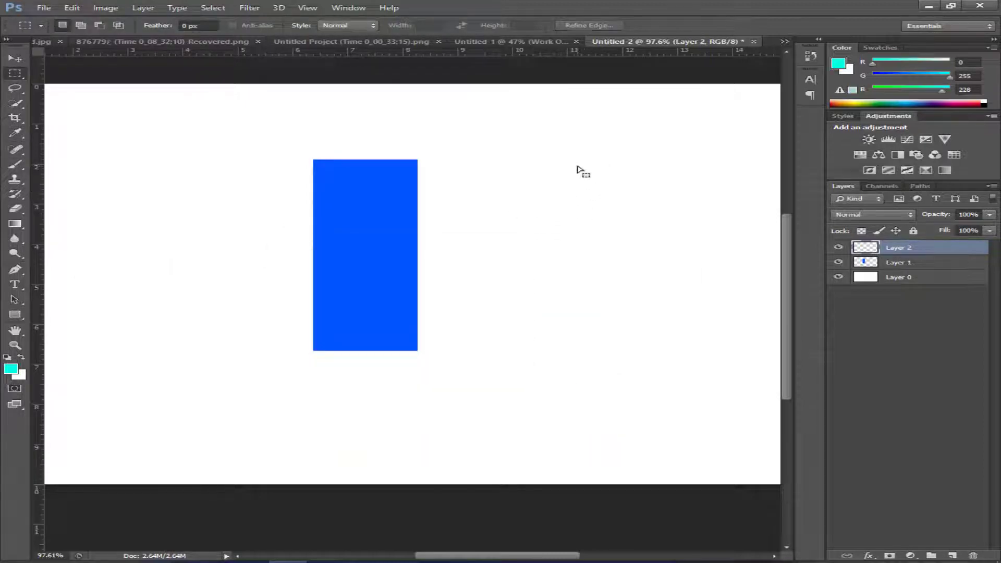
pyautogui.click(14, 164)
pyautogui.moveTo(561, 206); pyautogui.dragTo(568, 355)
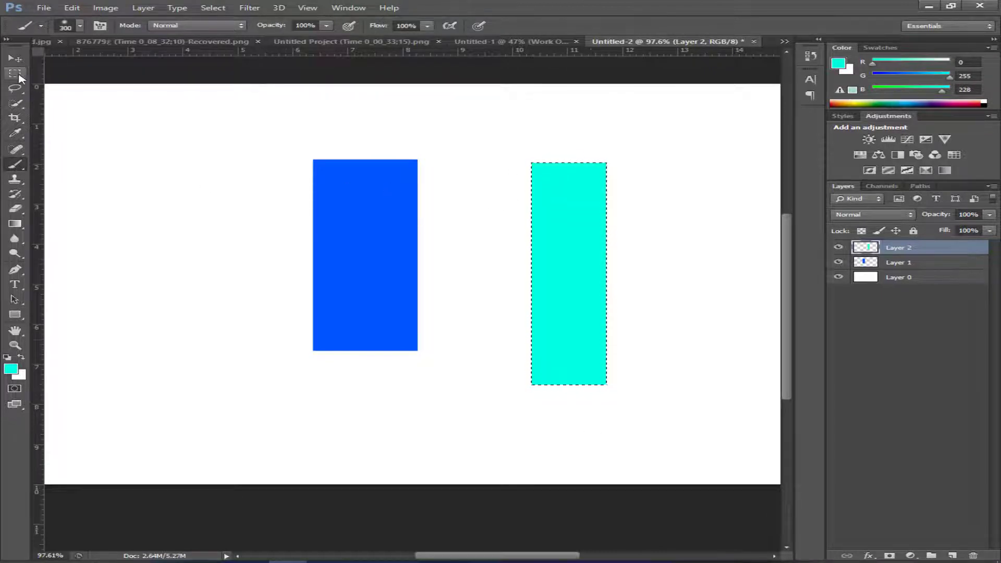
pyautogui.click(15, 73)
pyautogui.moveTo(157, 147); pyautogui.dragTo(264, 388)
# Set the foreground to yellow, brush it into the left selection, and deselect.
pyautogui.click(9, 369)
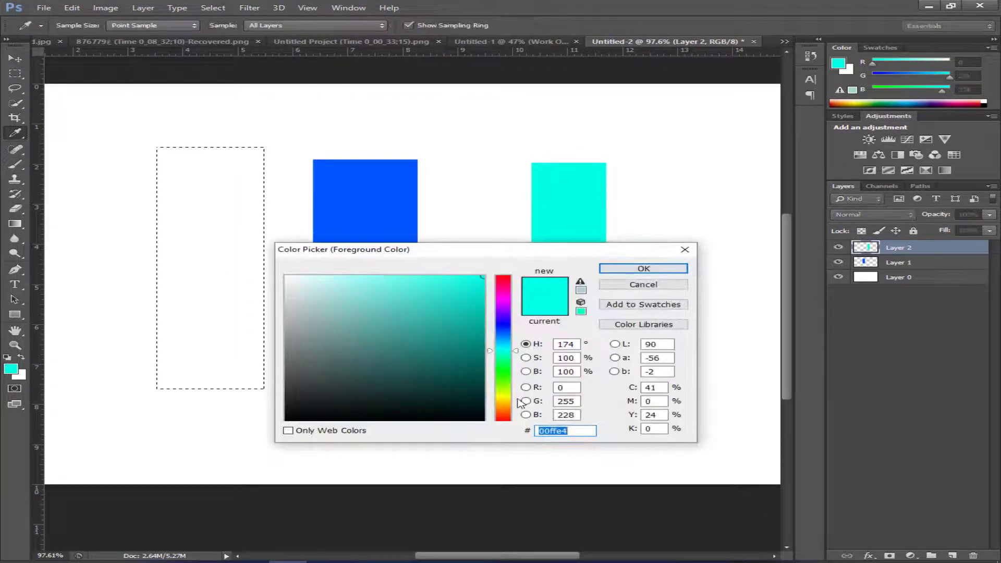
pyautogui.click(502, 394)
pyautogui.click(646, 266)
pyautogui.press('b')
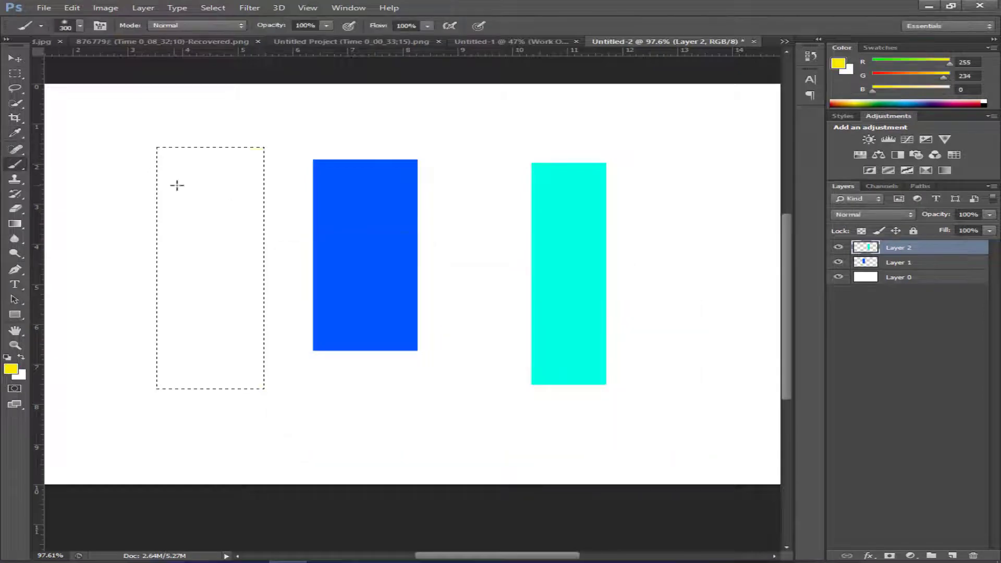
pyautogui.moveTo(175, 186); pyautogui.dragTo(256, 238)
pyautogui.press('w')
pyautogui.hotkey('ctrl', 'd')
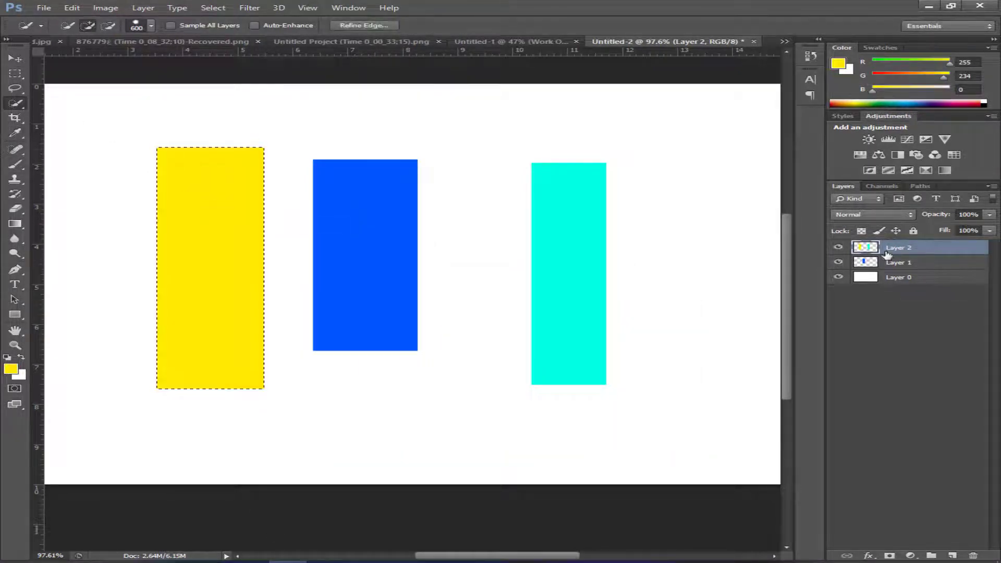
# Use the History panel to step back to before the yellow painting.
pyautogui.click(348, 8)
pyautogui.click(389, 183)
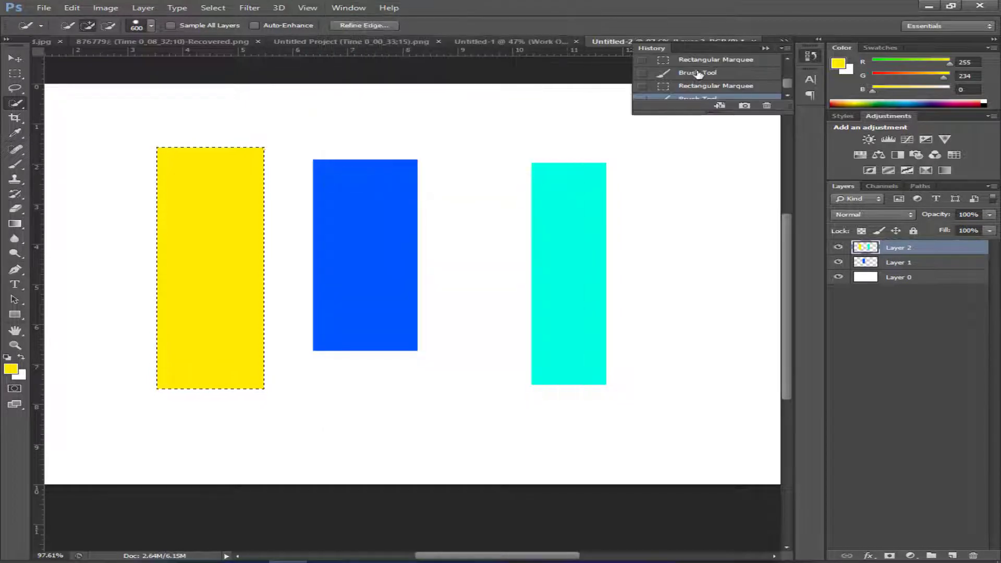
pyautogui.click(698, 74)
pyautogui.click(765, 48)
# Paint a yellow rectangle left of the blue one on new Layer 3.
pyautogui.click(951, 553)
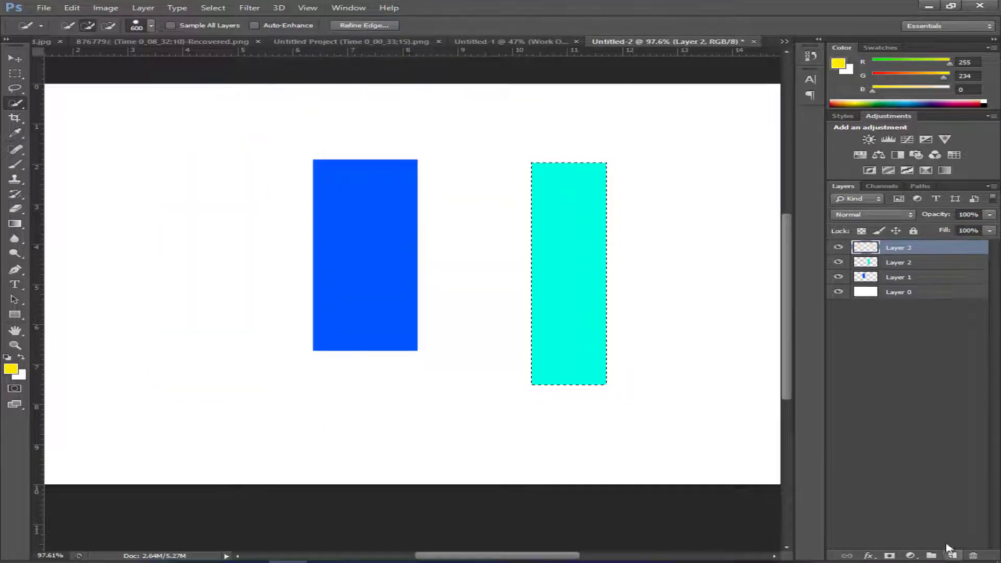
pyautogui.press('m')
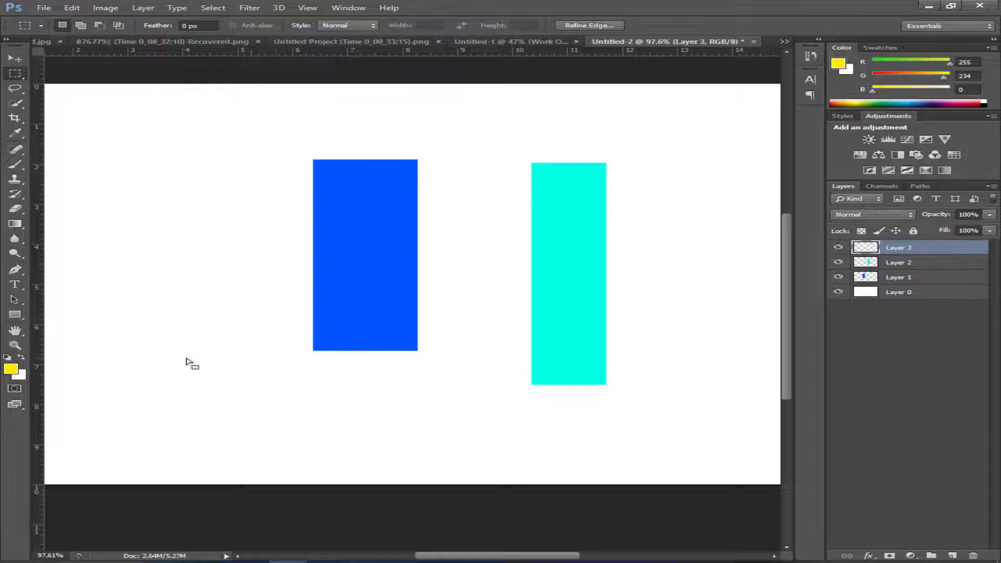
pyautogui.press('b')
pyautogui.moveTo(187, 359)
pyautogui.mouseDown()
pyautogui.moveTo(277, 154)
pyautogui.moveTo(247, 275)
pyautogui.moveTo(192, 201)
pyautogui.mouseUp()
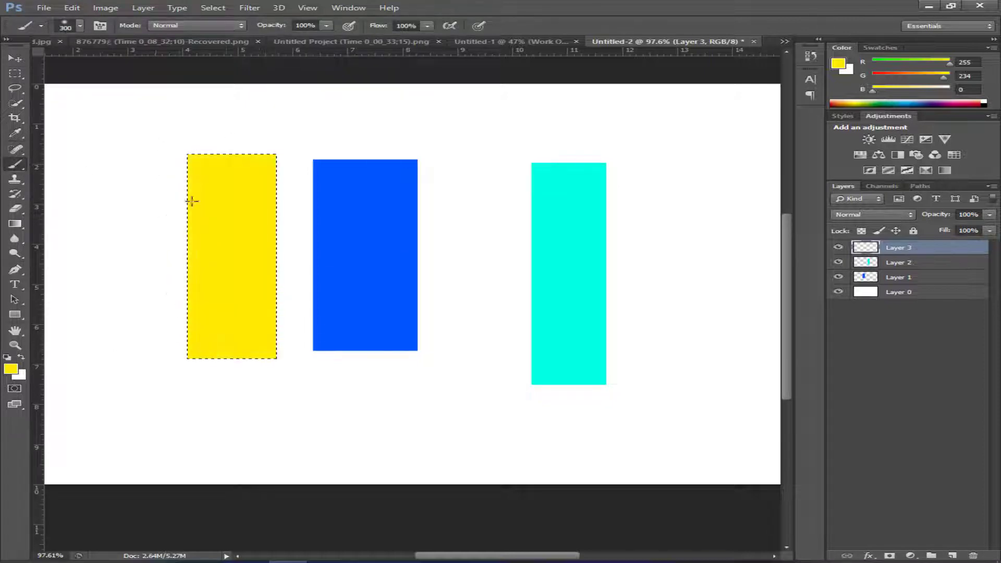
pyautogui.click(914, 278)
pyautogui.press('m')
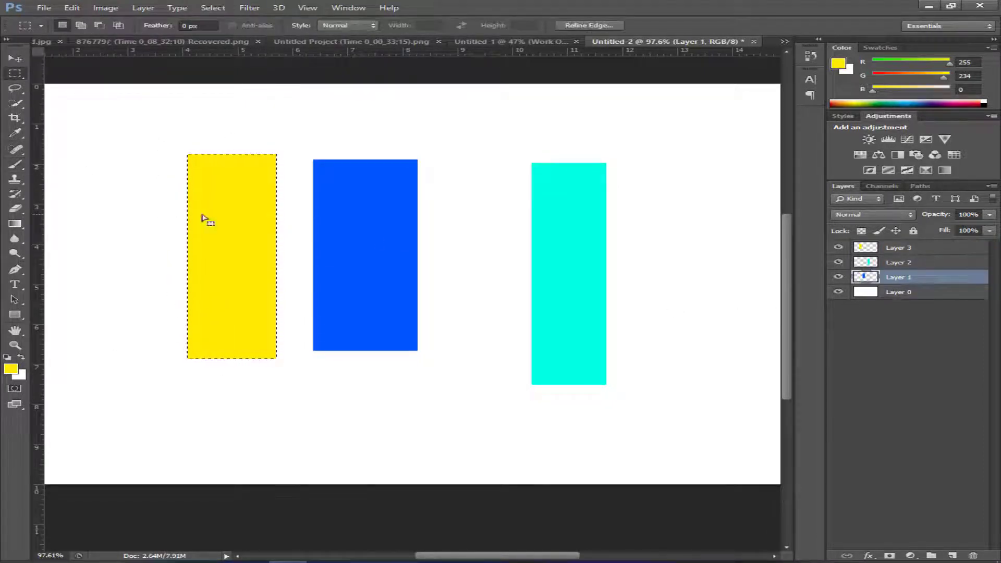
pyautogui.click(235, 221)
# Save a screenshot of the Premiere poster as PNG named 'asdasdasdasd'.
pyautogui.scroll(-2, 236, 221)
pyautogui.click(511, 41)
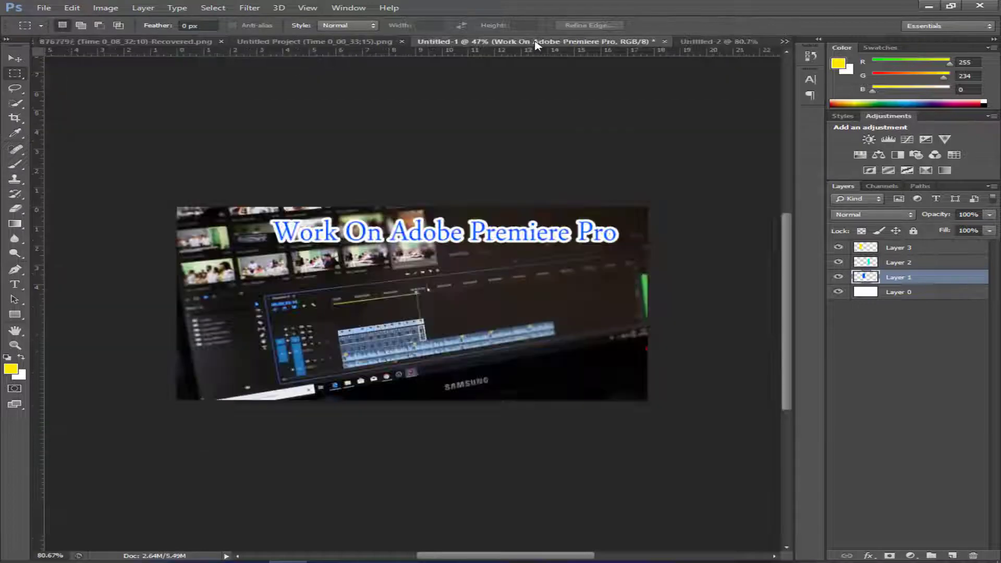
pyautogui.scroll(2, 527, 195)
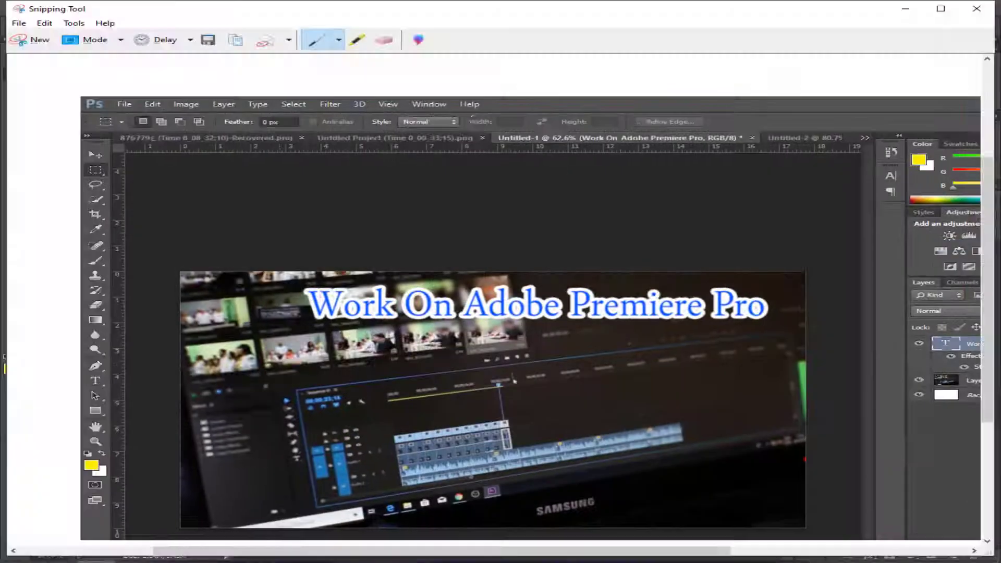
pyautogui.click(200, 40)
pyautogui.write('asdasdasdasd')
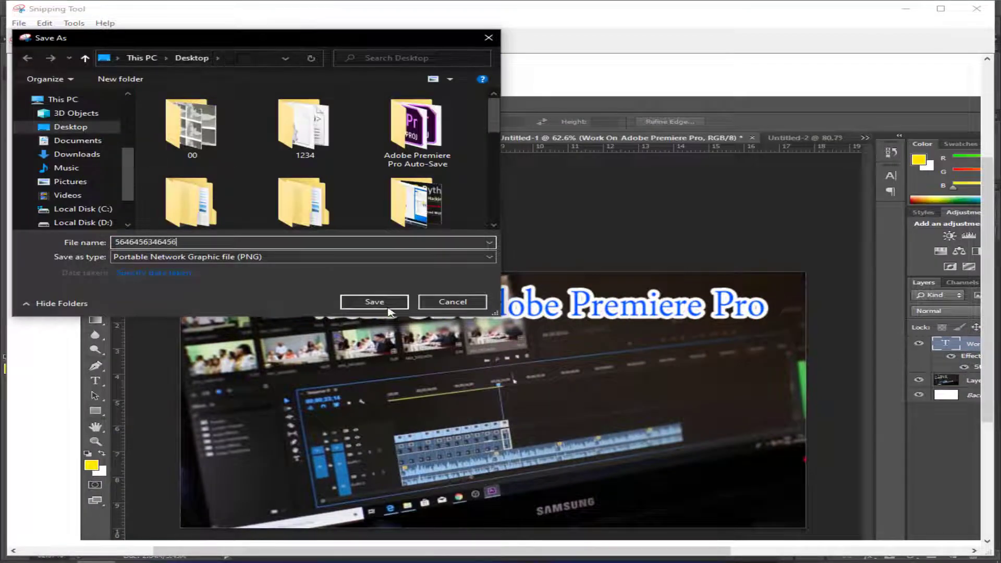
pyautogui.click(389, 300)
pyautogui.click(976, 9)
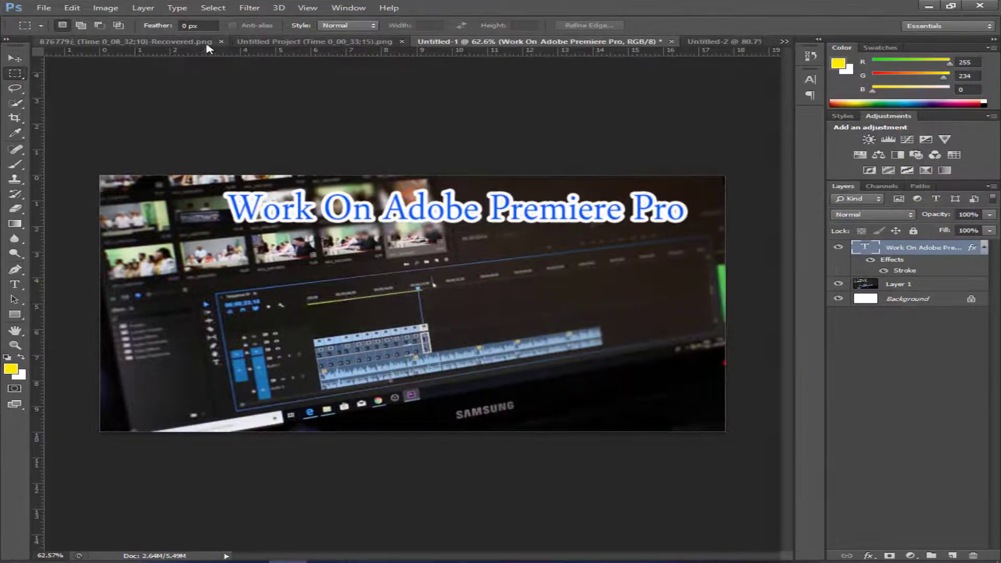
pyautogui.hotkey('ctrl', 'shift', 'Tab')
pyautogui.hotkey('ctrl', 'shift', 'Tab')
pyautogui.hotkey('ctrl', 'shift', 'Tab')
# Close the phone-apps, presenter, Untitled Project and Untitled-1 documents without saving.
pyautogui.click(360, 42)
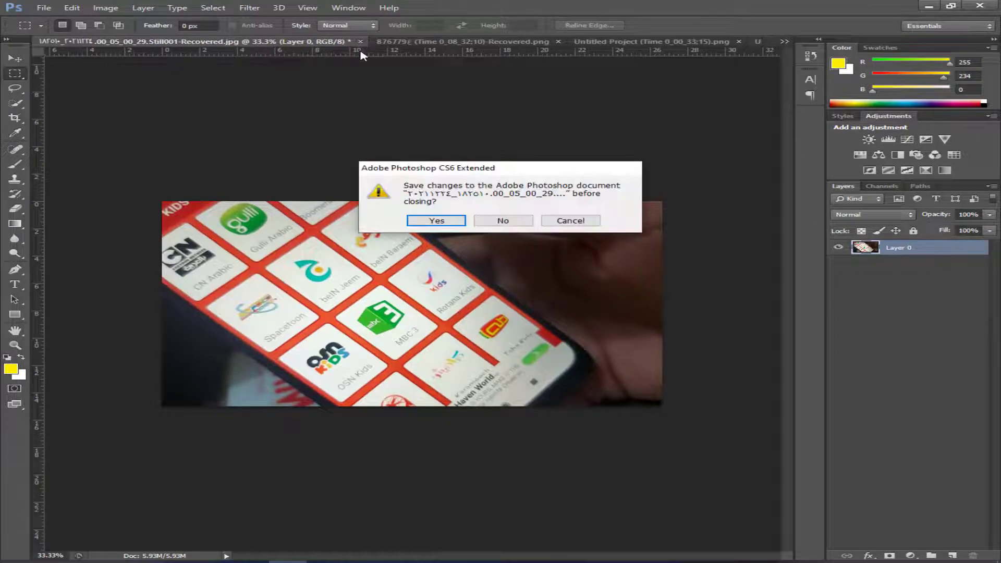
pyautogui.click(524, 220)
pyautogui.hotkey('ctrl', 'v')
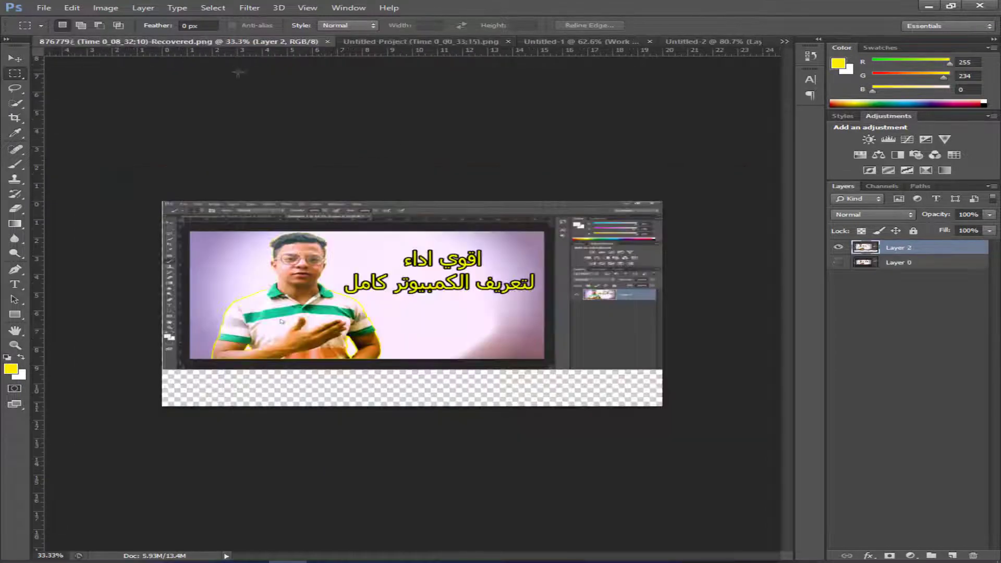
pyautogui.click(328, 42)
pyautogui.click(309, 42)
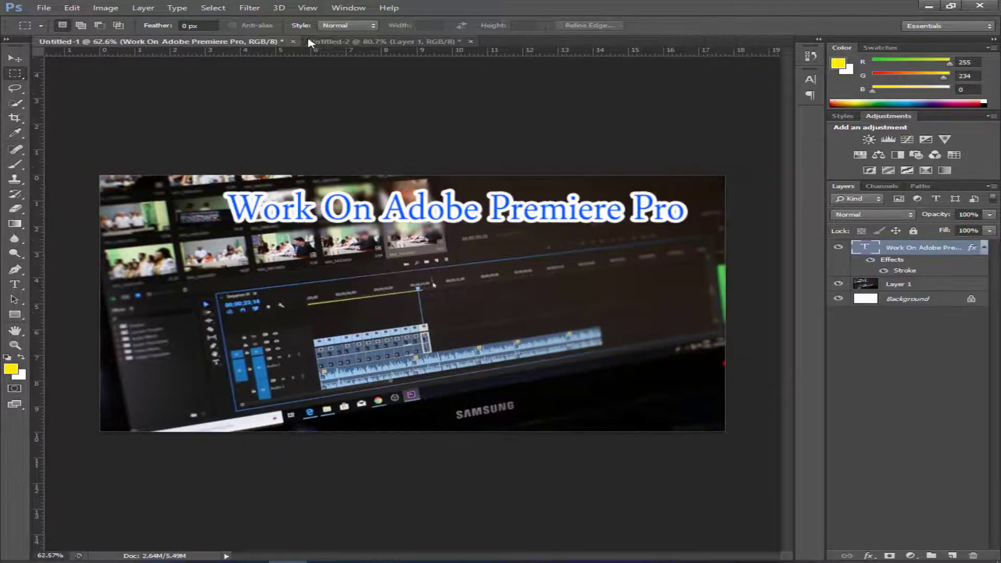
pyautogui.click(311, 42)
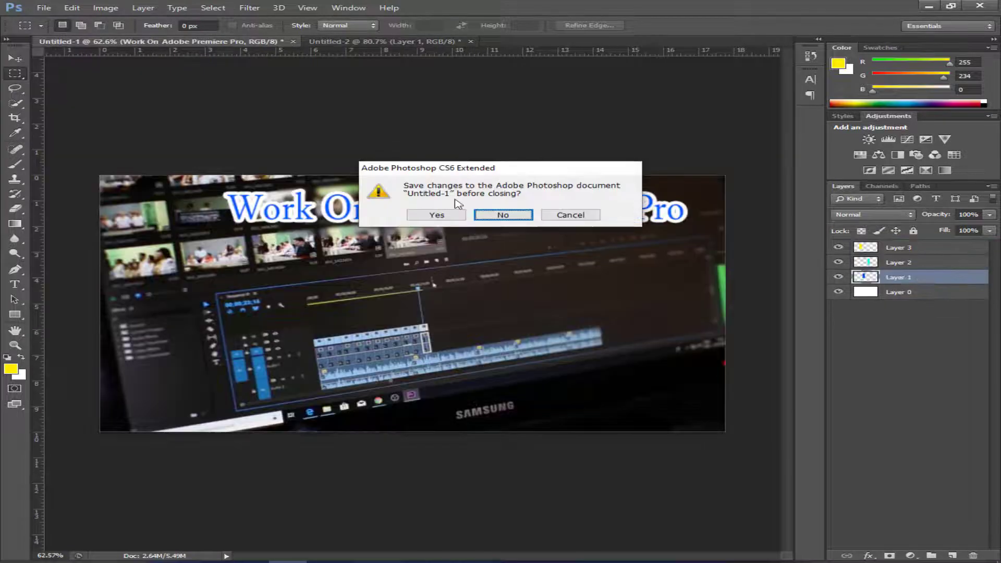
pyautogui.click(503, 215)
# Open the saved PNG screenshot of the Premiere poster.
pyautogui.hotkey('ctrl', 'o')
pyautogui.scroll(3, 519, 264)
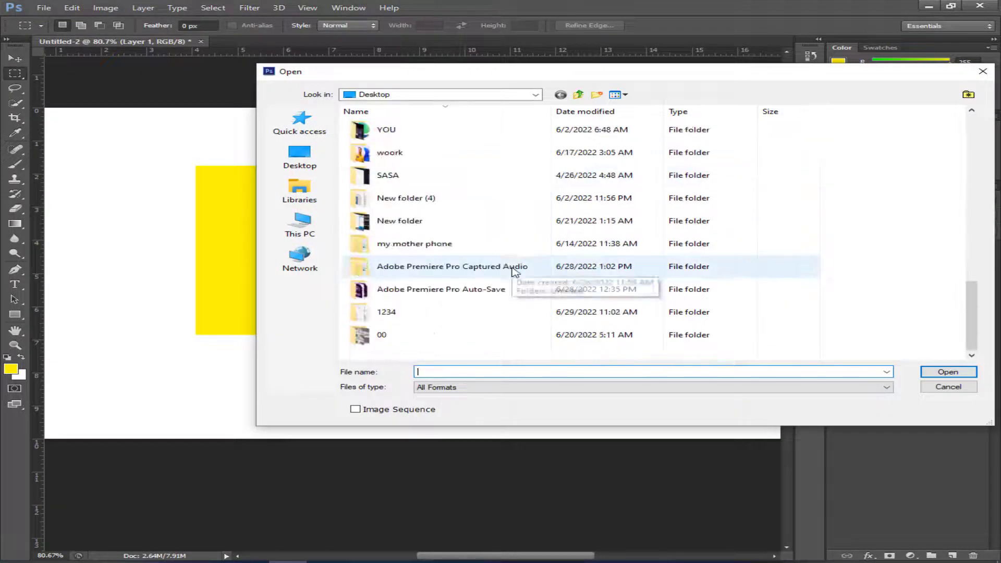
pyautogui.keyDown('ctrl'); pyautogui.scroll(2, 516, 261); pyautogui.keyUp('ctrl')
pyautogui.keyDown('ctrl'); pyautogui.scroll(2, 516, 257); pyautogui.keyUp('ctrl')
pyautogui.scroll(-2, 516, 257)
pyautogui.scroll(-2, 516, 257)
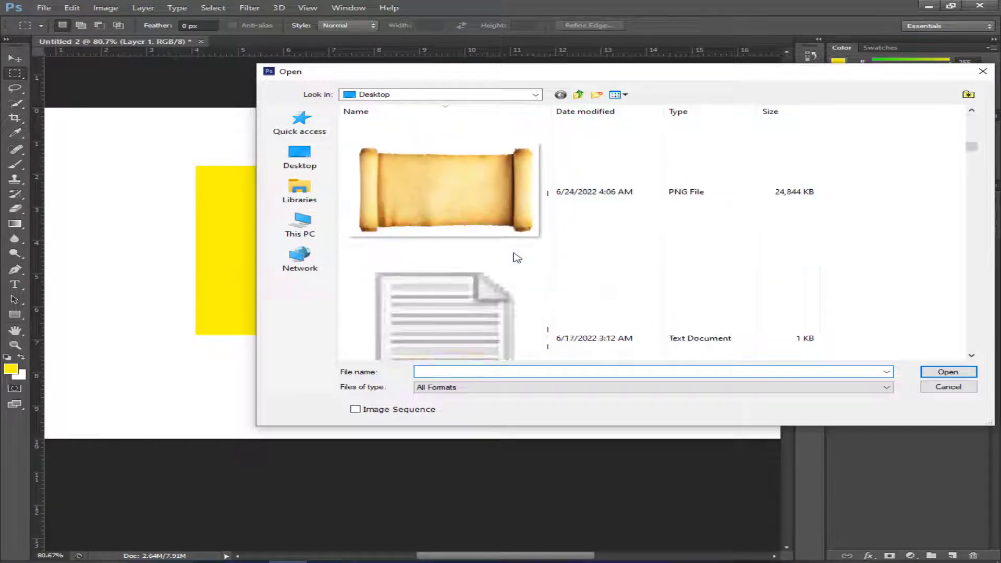
pyautogui.scroll(-2, 516, 257)
pyautogui.scroll(-2, 516, 257)
pyautogui.scroll(-2, 517, 257)
pyautogui.scroll(-2, 515, 257)
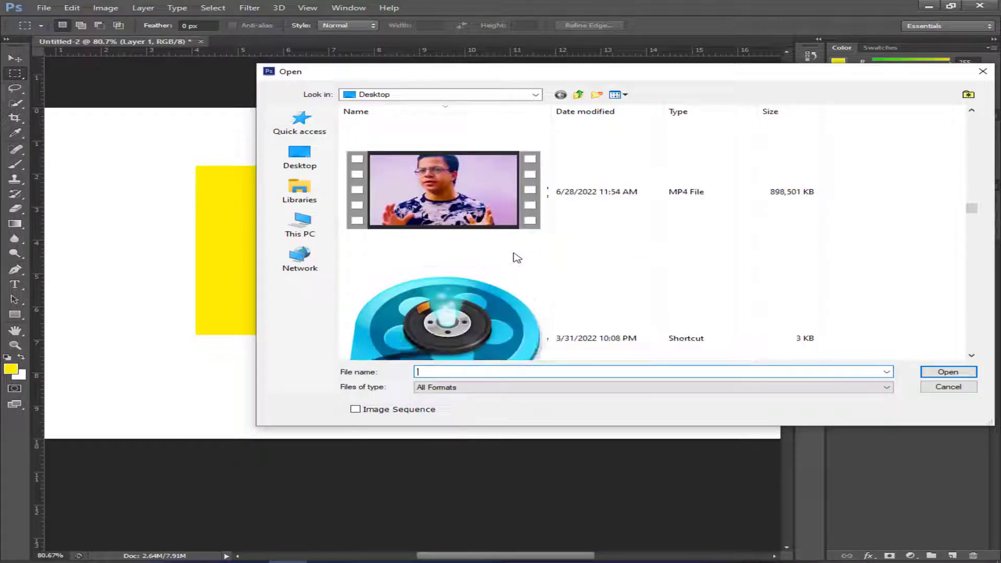
pyautogui.scroll(-2, 515, 257)
pyautogui.scroll(-2, 509, 266)
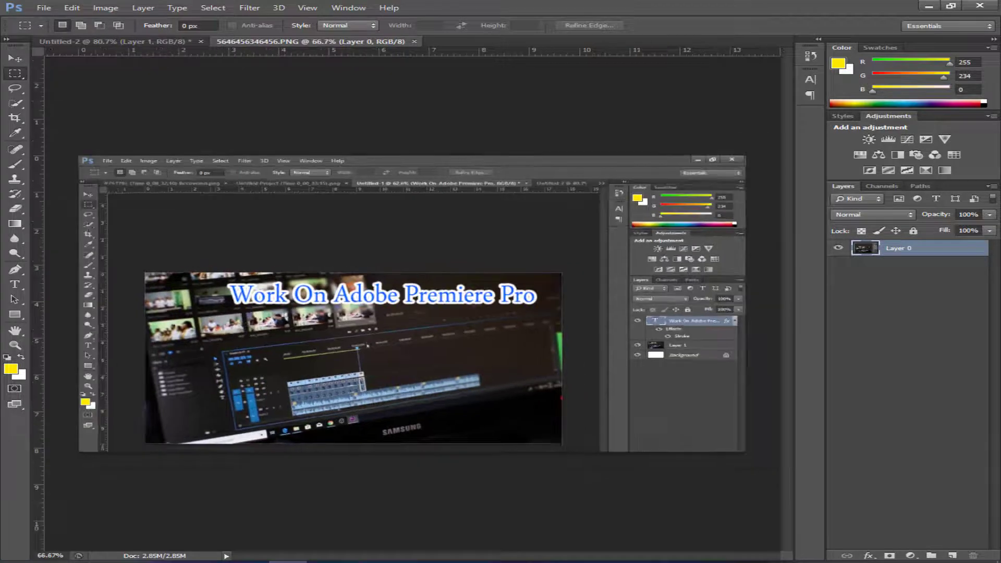
# Select nearly the whole screenshot image and move it to its own layer with Layer Via Cut.
pyautogui.scroll(2, 312, 361)
pyautogui.scroll(2, 470, 271)
pyautogui.scroll(1, 646, 179)
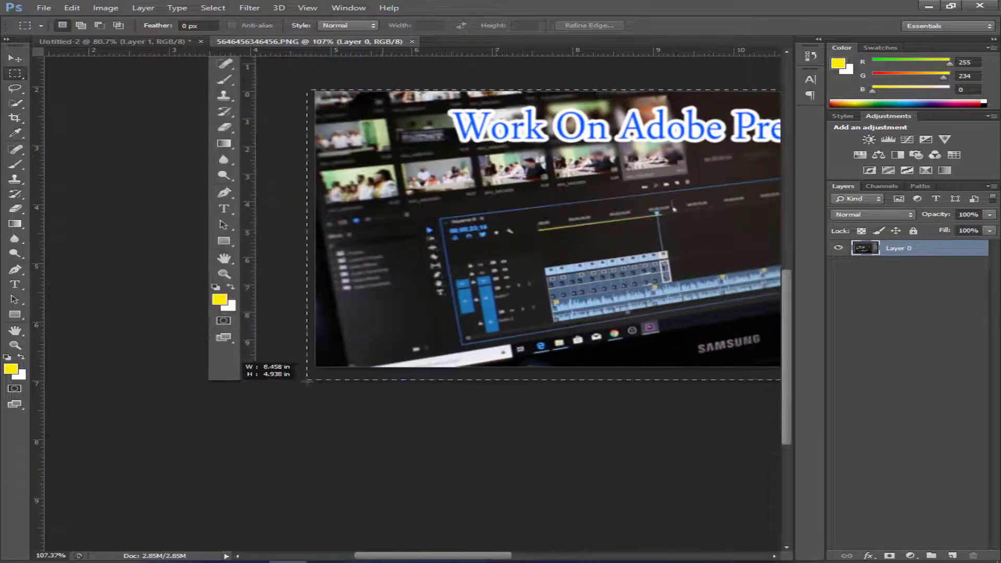
pyautogui.moveTo(218, 382); pyautogui.dragTo(320, 369)
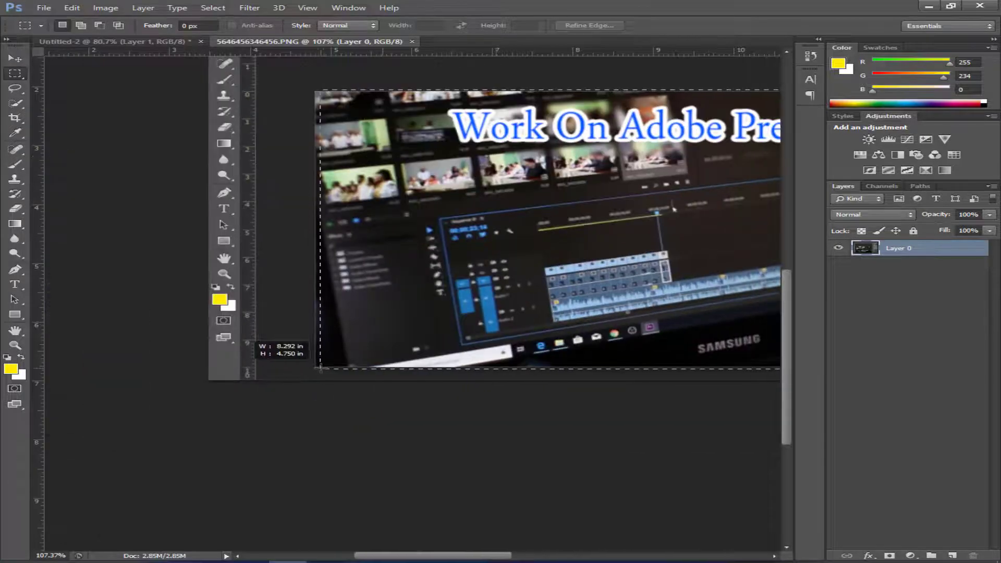
pyautogui.rightClick(442, 256)
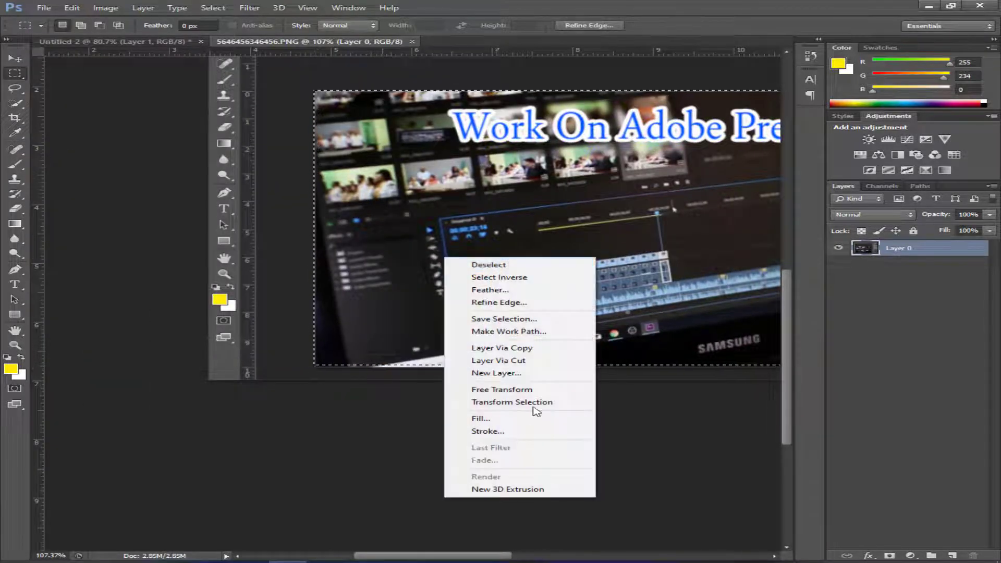
pyautogui.click(527, 370)
# Enlarge the cut-out photo layer to about 129% and hide it.
pyautogui.scroll(-3, 469, 251)
pyautogui.hotkey('ctrl', 't')
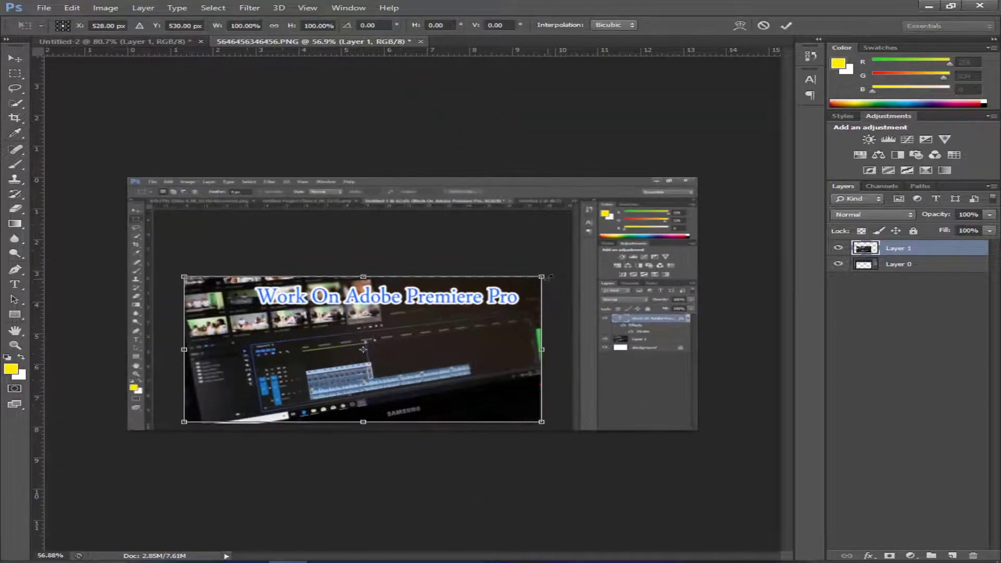
pyautogui.moveTo(548, 277); pyautogui.dragTo(567, 255)
pyautogui.moveTo(185, 263); pyautogui.dragTo(179, 226)
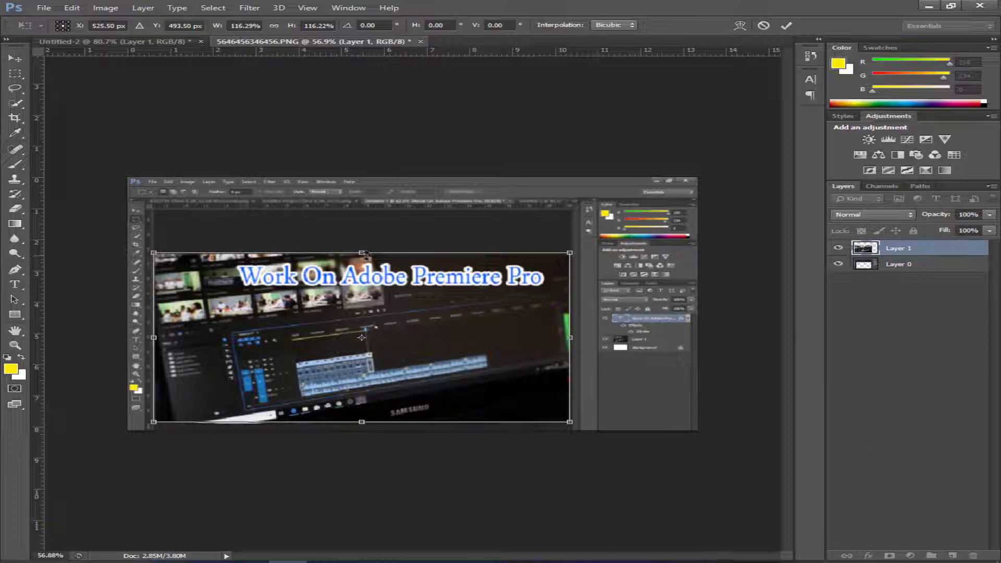
pyautogui.moveTo(367, 254); pyautogui.dragTo(377, 235)
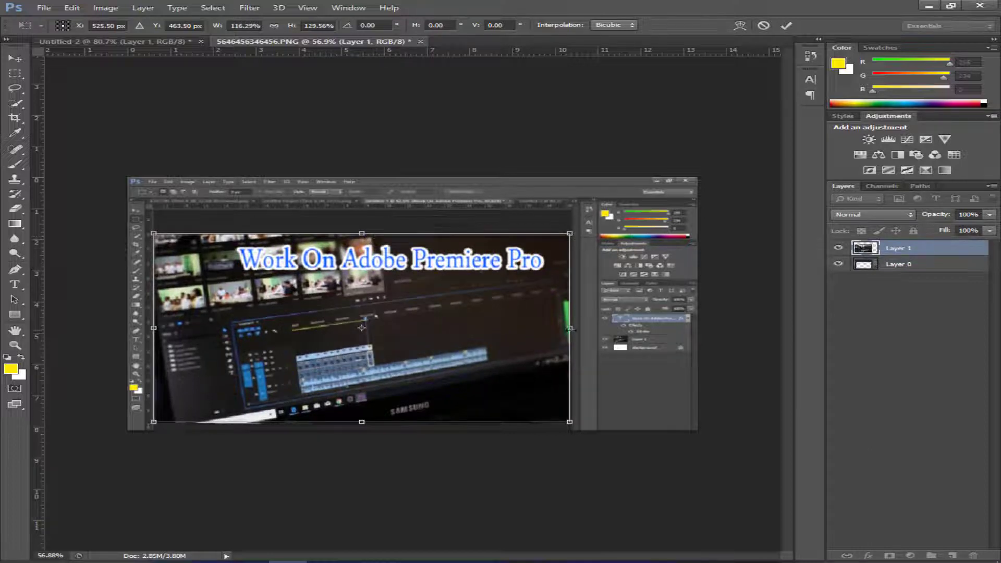
pyautogui.moveTo(570, 329); pyautogui.dragTo(633, 330)
pyautogui.press('Return')
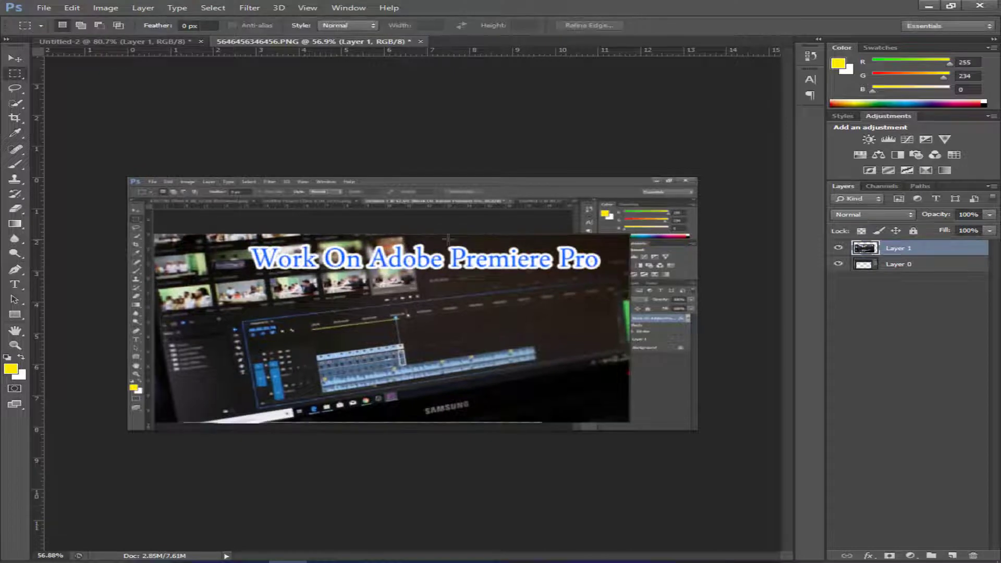
pyautogui.click(839, 247)
pyautogui.scroll(2, 745, 257)
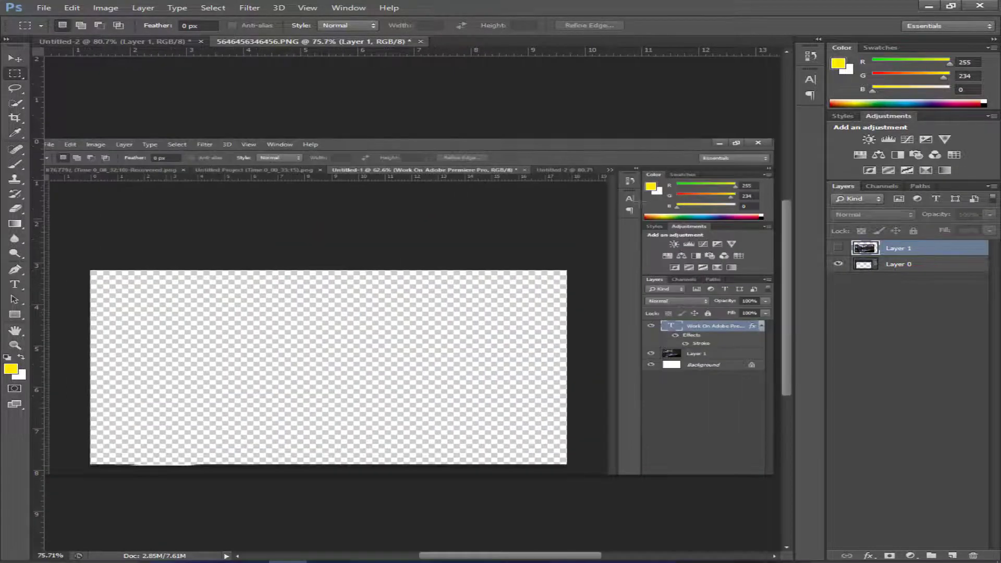
pyautogui.moveTo(703, 332); pyautogui.dragTo(619, 274)
pyautogui.moveTo(522, 417); pyautogui.dragTo(690, 124)
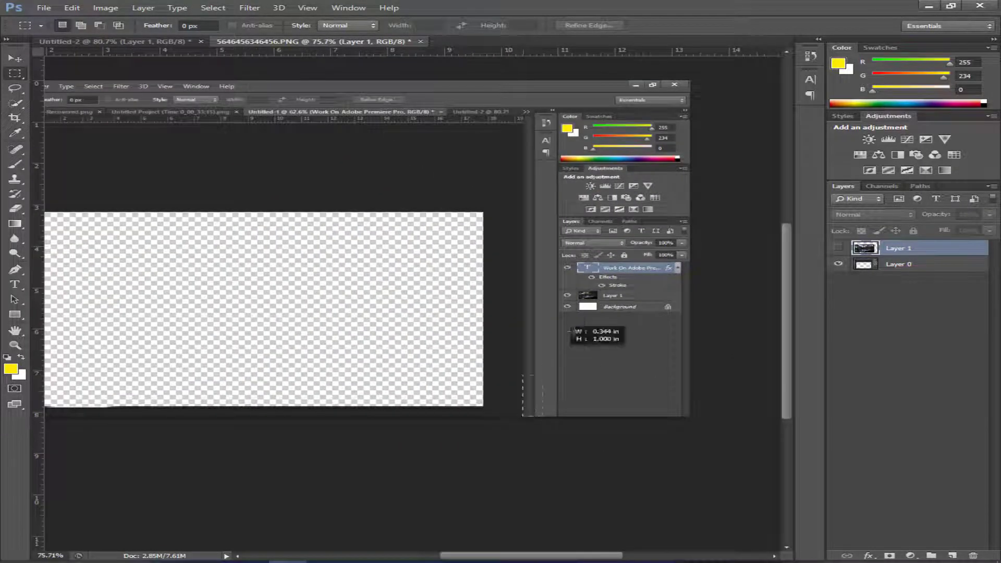
pyautogui.rightClick(656, 158)
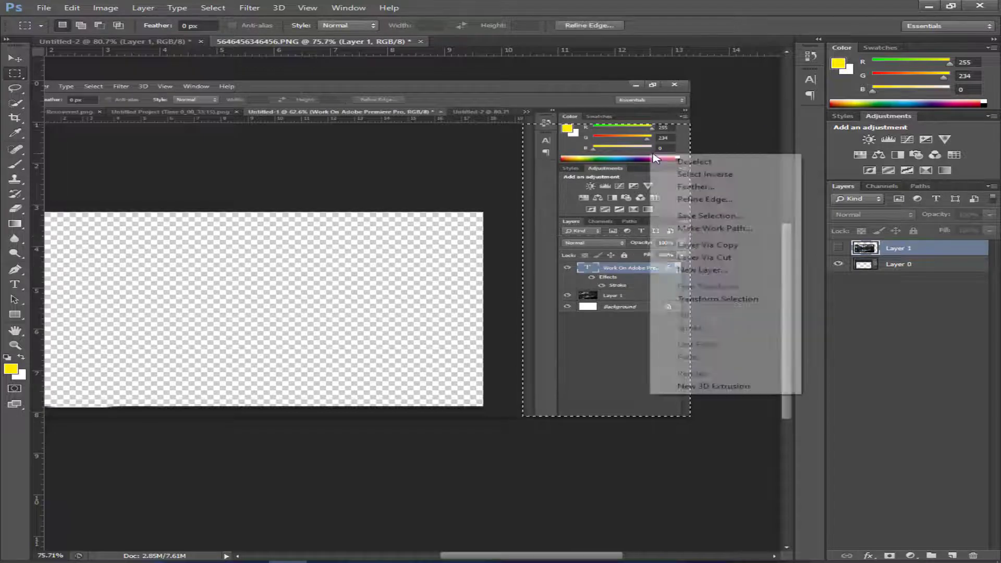
pyautogui.click(704, 257)
pyautogui.click(838, 248)
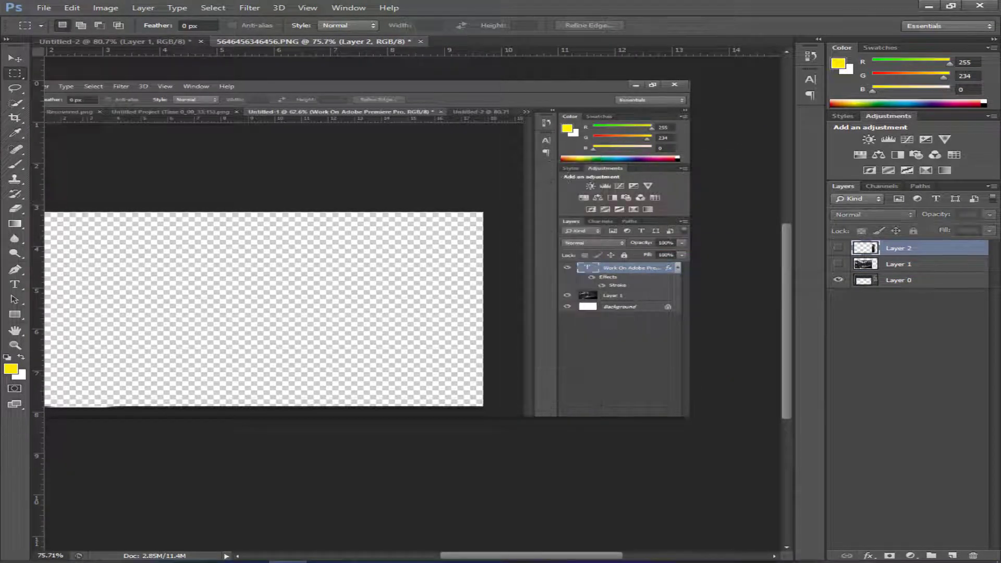
pyautogui.click(839, 248)
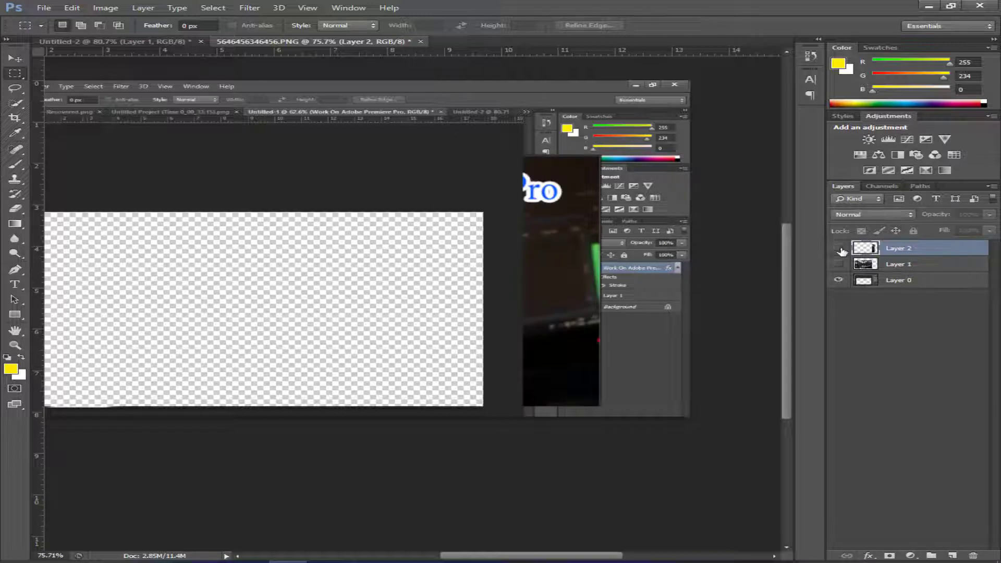
pyautogui.click(838, 264)
pyautogui.click(838, 248)
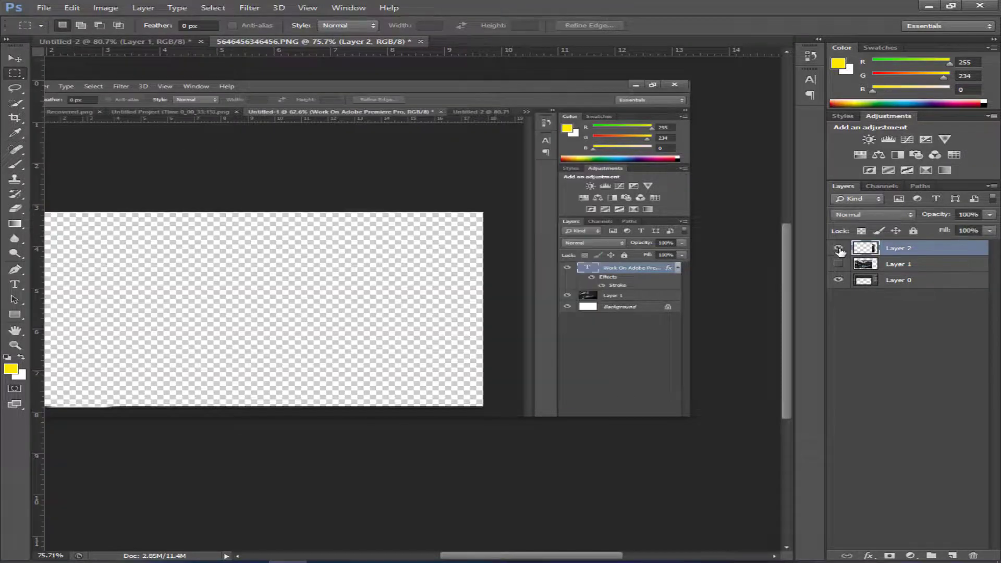
pyautogui.click(838, 248)
pyautogui.click(839, 249)
pyautogui.click(839, 280)
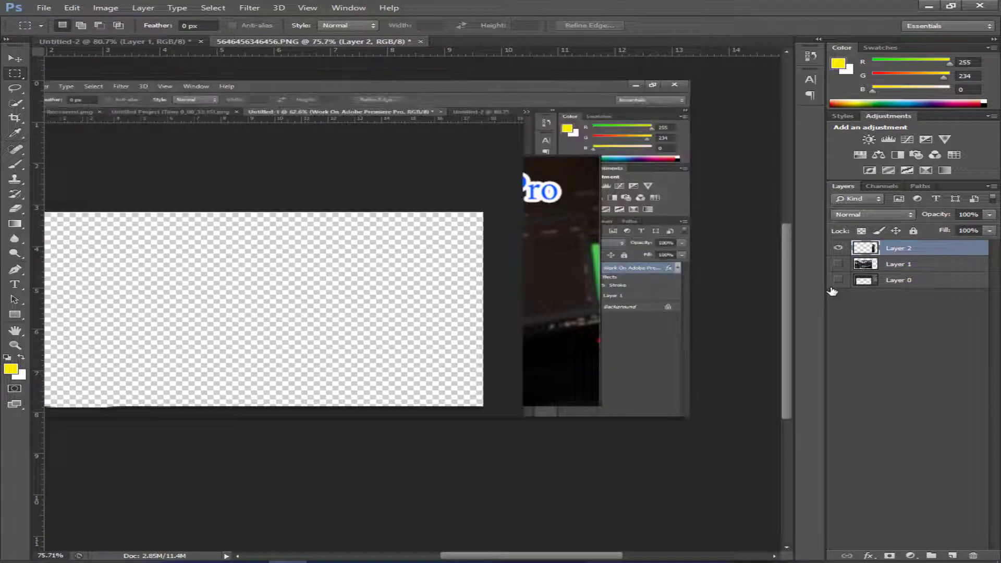
pyautogui.click(838, 280)
pyautogui.click(839, 281)
pyautogui.click(838, 248)
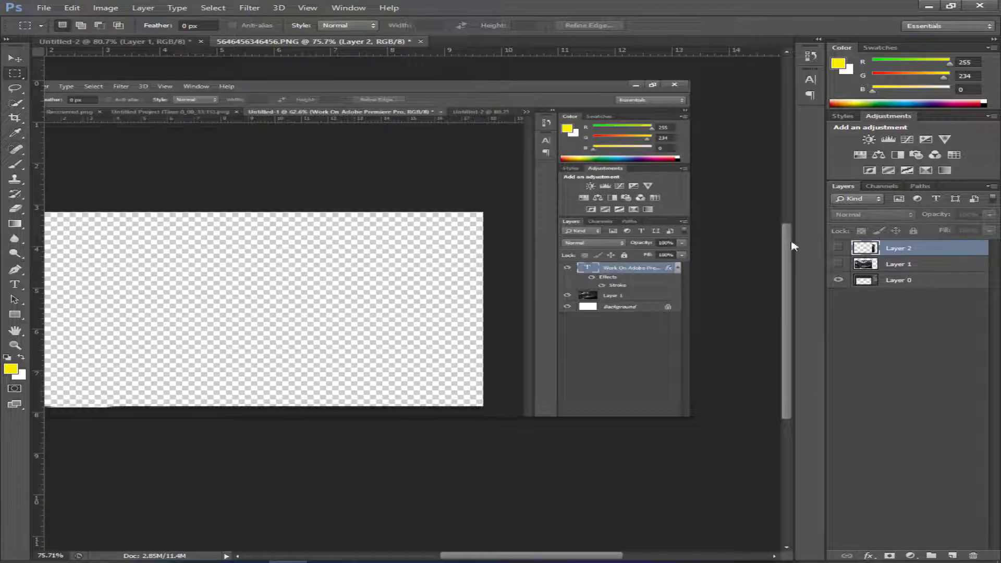
pyautogui.click(15, 103)
pyautogui.moveTo(600, 245); pyautogui.dragTo(563, 365)
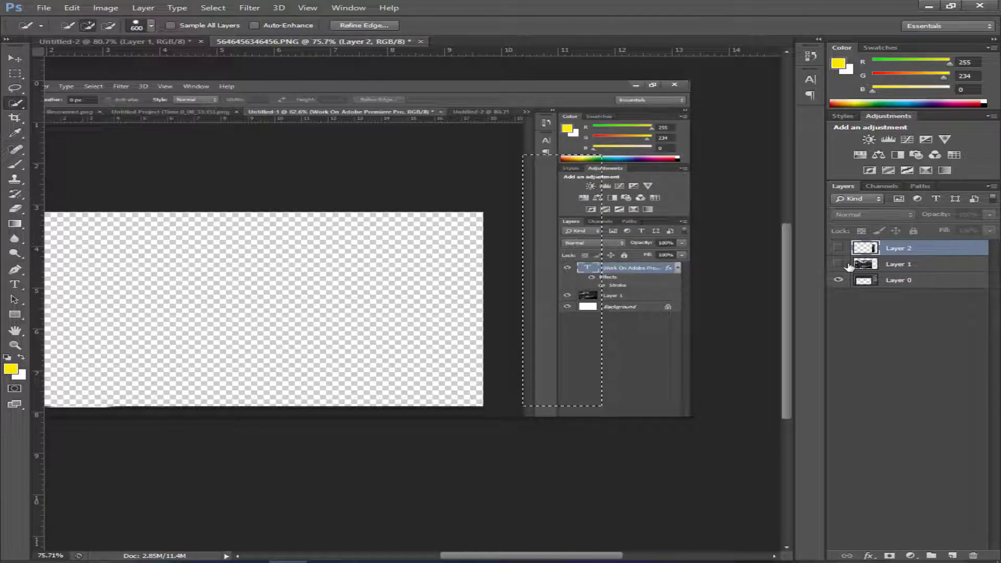
pyautogui.click(839, 248)
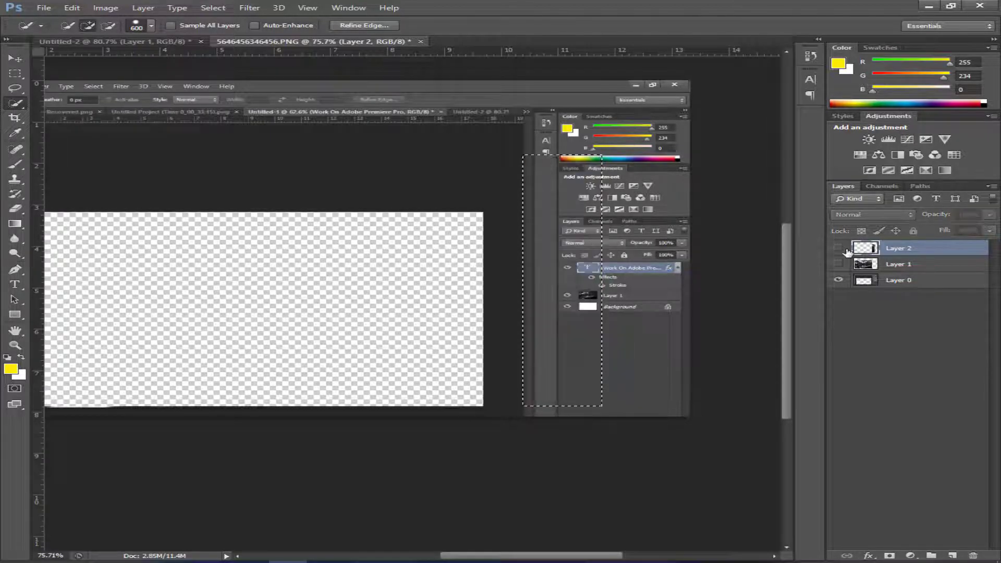
pyautogui.moveTo(907, 248)
pyautogui.mouseDown()
pyautogui.moveTo(922, 504)
pyautogui.moveTo(973, 555)
pyautogui.mouseUp()
pyautogui.rightClick(577, 252)
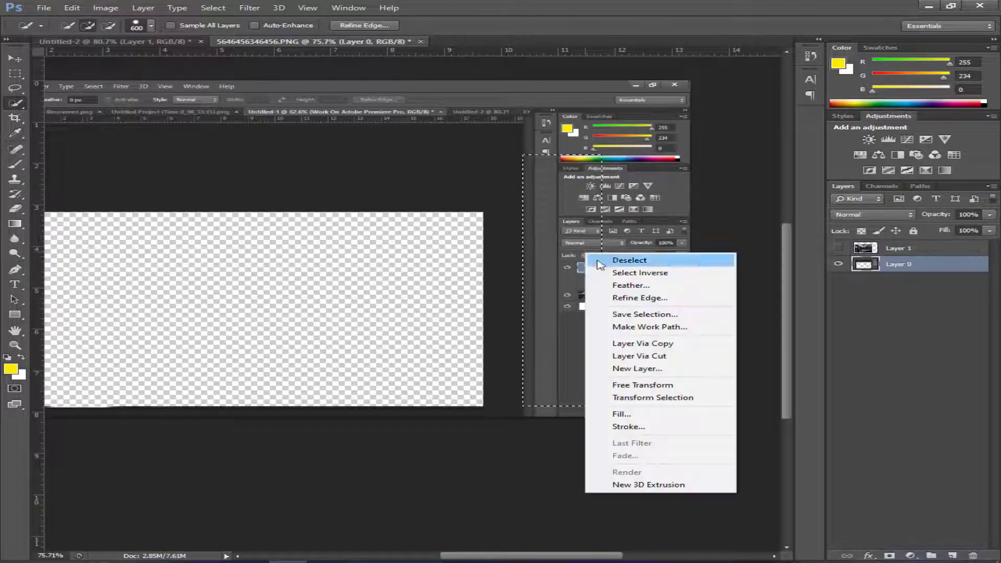
pyautogui.click(599, 260)
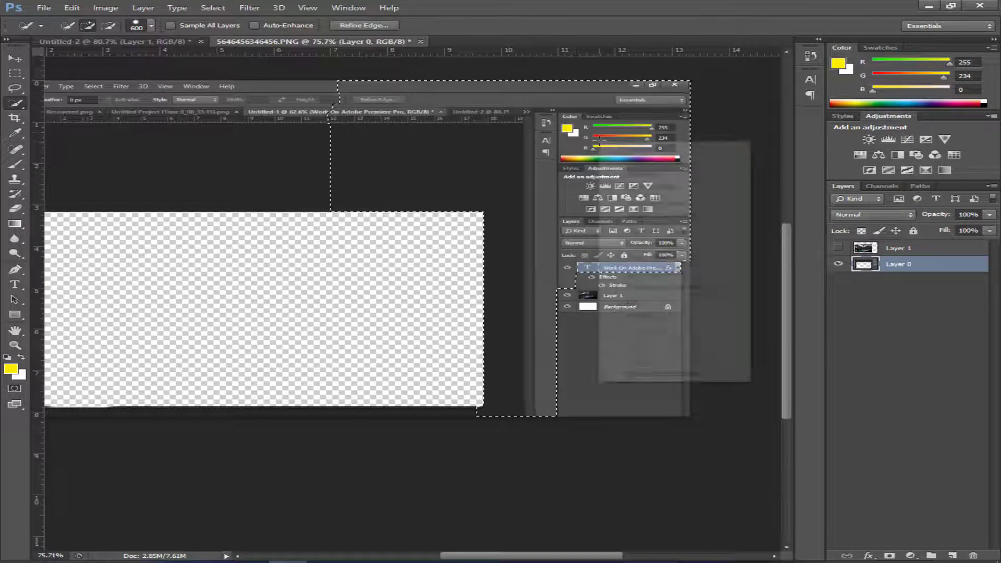
# Cut the right-hand panel strip onto new Layer 2 and hide it.
pyautogui.click(15, 75)
pyautogui.moveTo(521, 123); pyautogui.dragTo(691, 415)
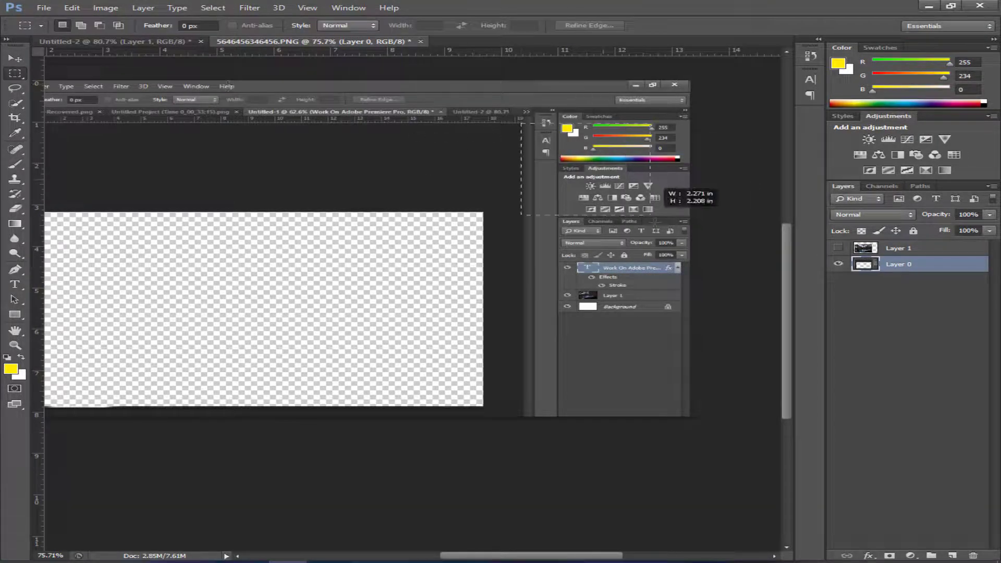
pyautogui.rightClick(704, 420)
pyautogui.click(683, 417)
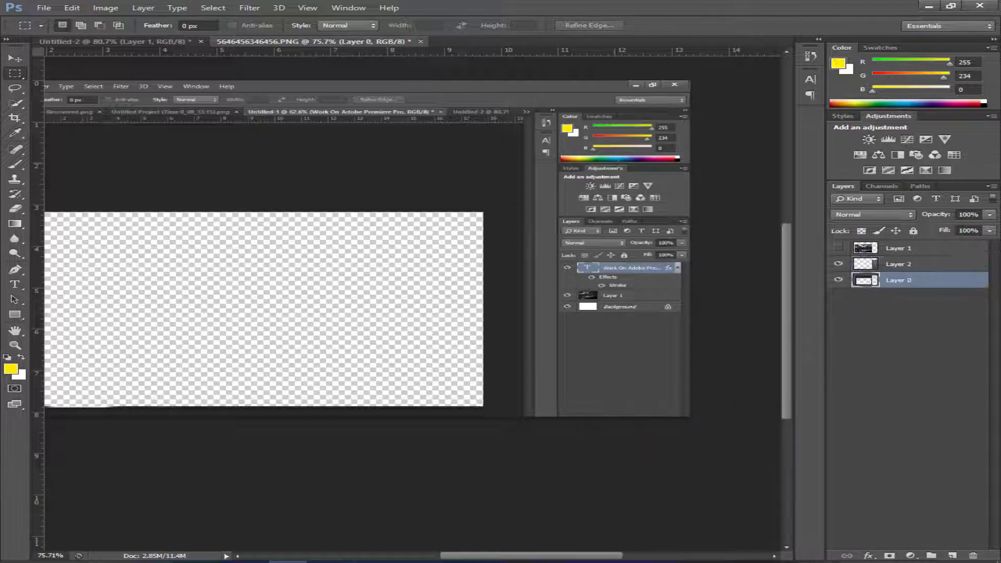
pyautogui.click(837, 265)
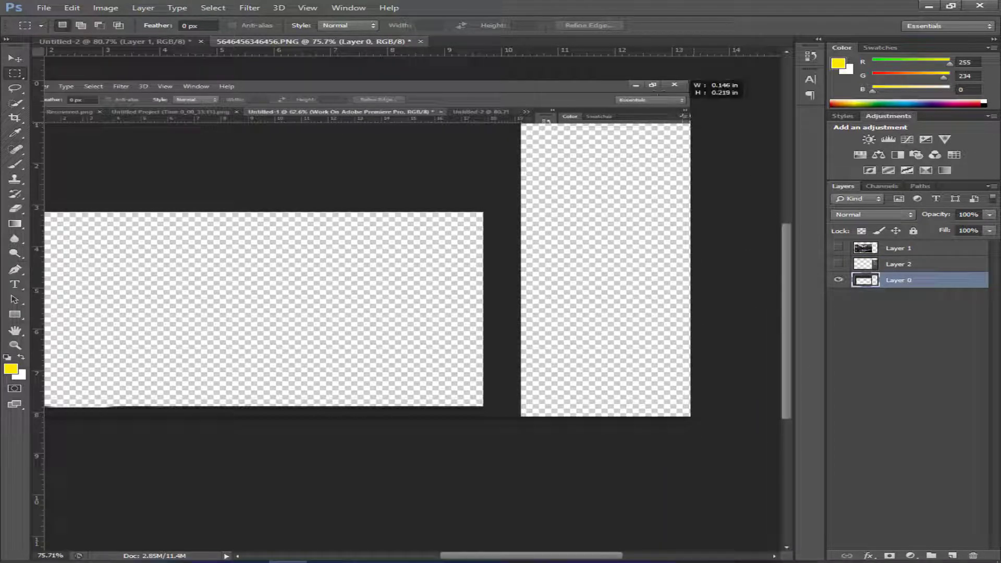
# Cut the top bar strip and left toolbar strip onto Layers 3 and 4.
pyautogui.moveTo(300, 81); pyautogui.dragTo(781, 122)
pyautogui.rightClick(472, 128)
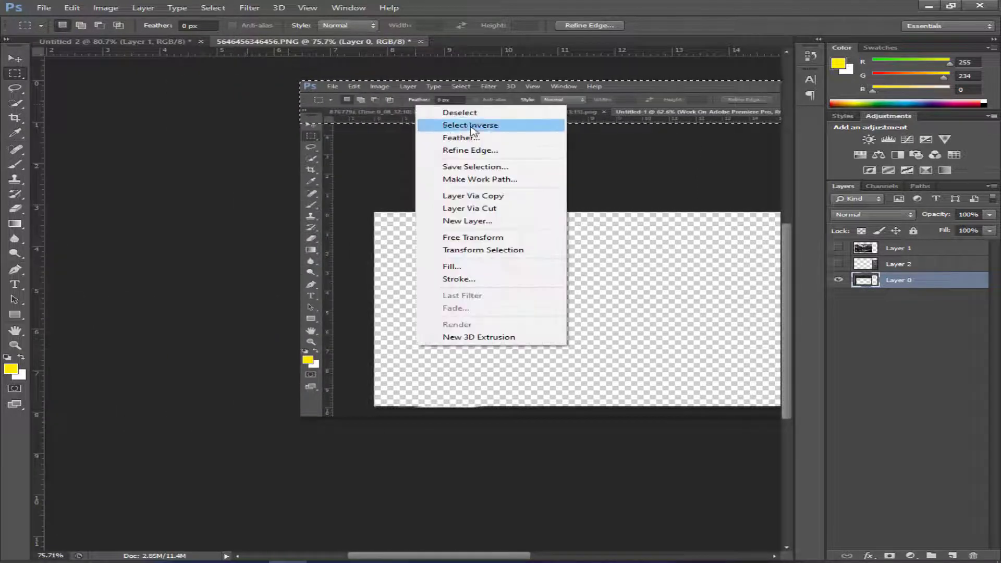
pyautogui.click(503, 209)
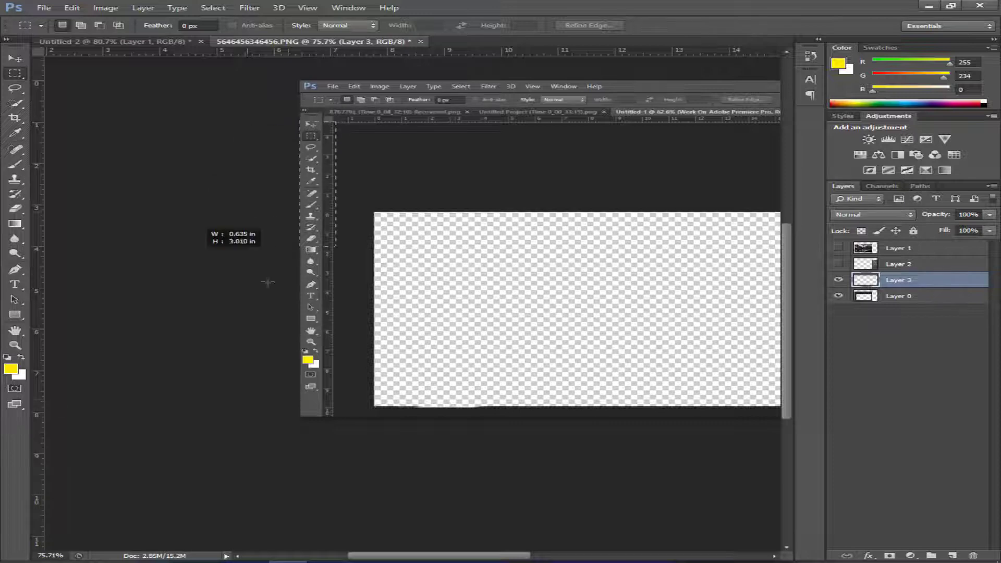
pyautogui.moveTo(268, 282); pyautogui.dragTo(337, 292)
pyautogui.rightClick(318, 313)
pyautogui.click(391, 416)
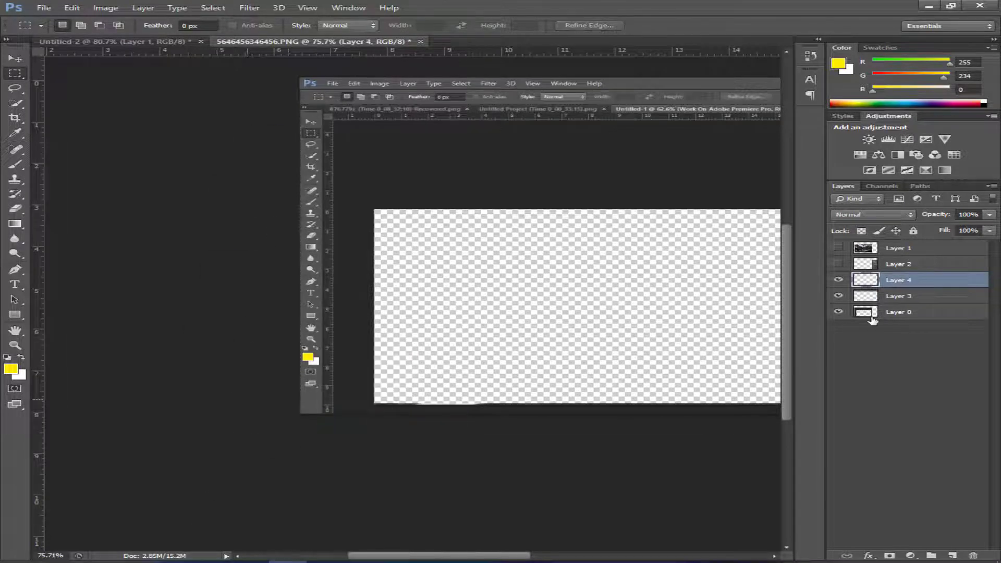
# Show Layers 0 and 2, hide Layer 1, and narrow the right panel strip from its left edge.
pyautogui.scroll(-3, 606, 309)
pyautogui.click(836, 312)
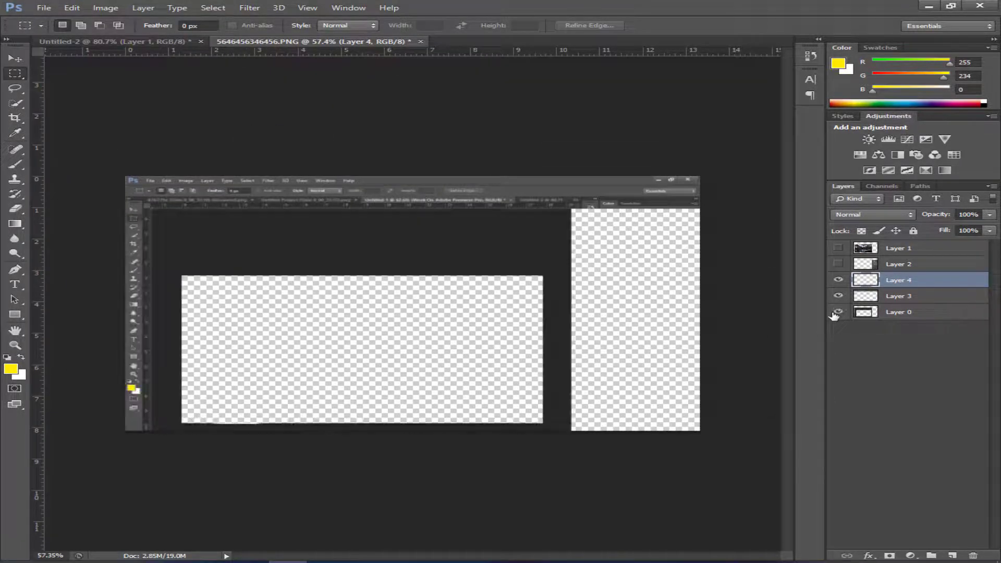
pyautogui.click(897, 263)
pyautogui.click(838, 263)
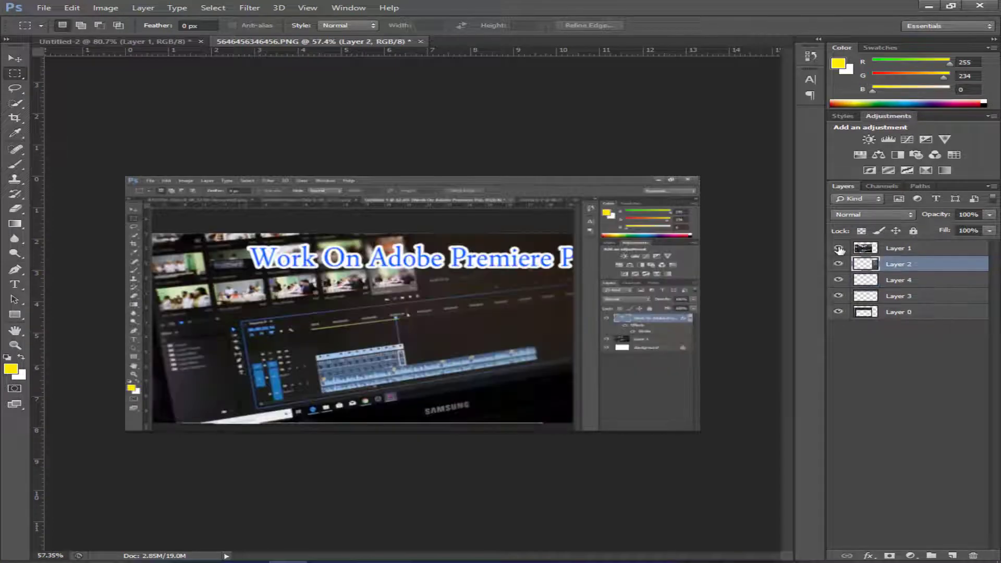
pyautogui.click(839, 248)
pyautogui.hotkey('ctrl', 't')
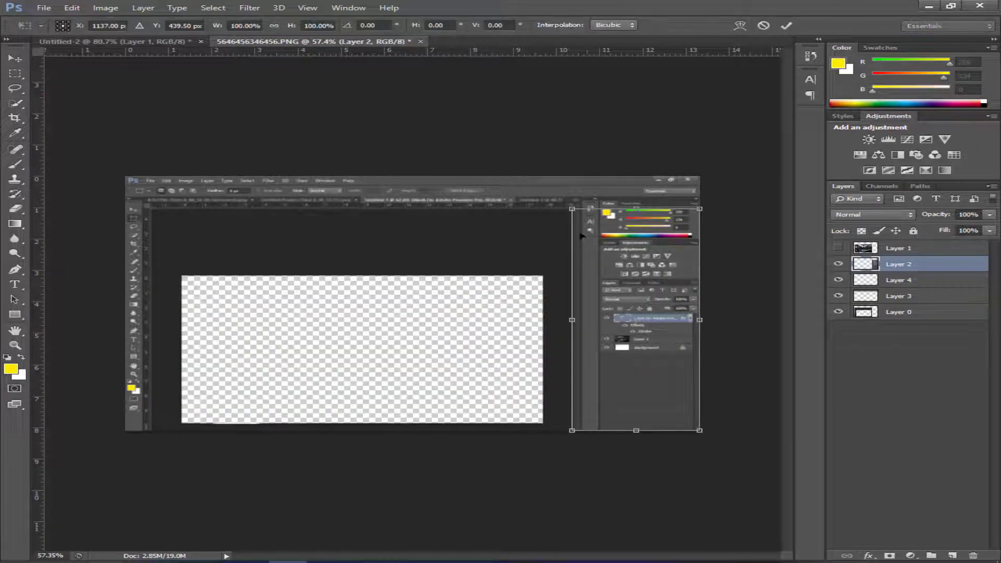
pyautogui.moveTo(573, 211); pyautogui.dragTo(573, 209)
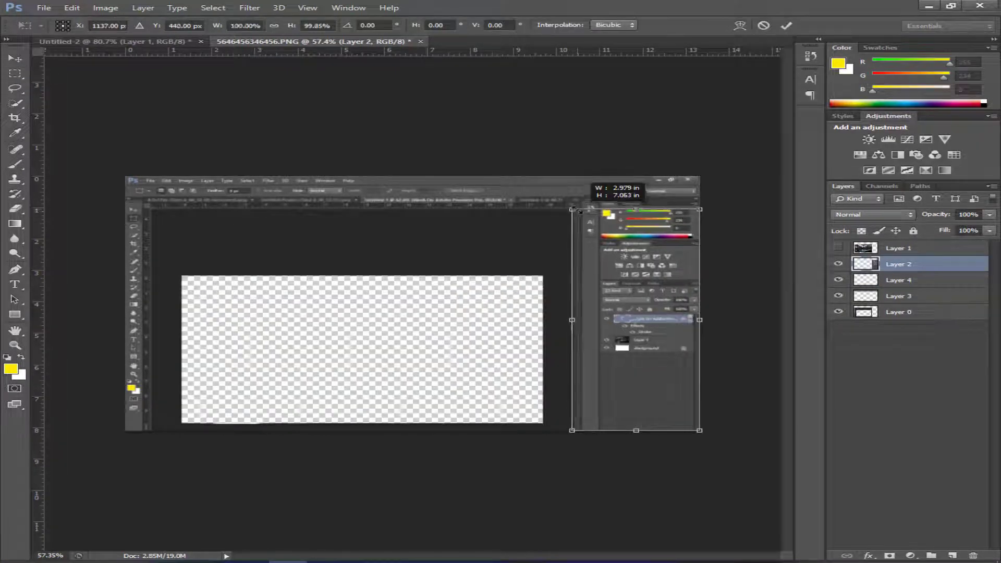
pyautogui.moveTo(572, 320); pyautogui.dragTo(624, 317)
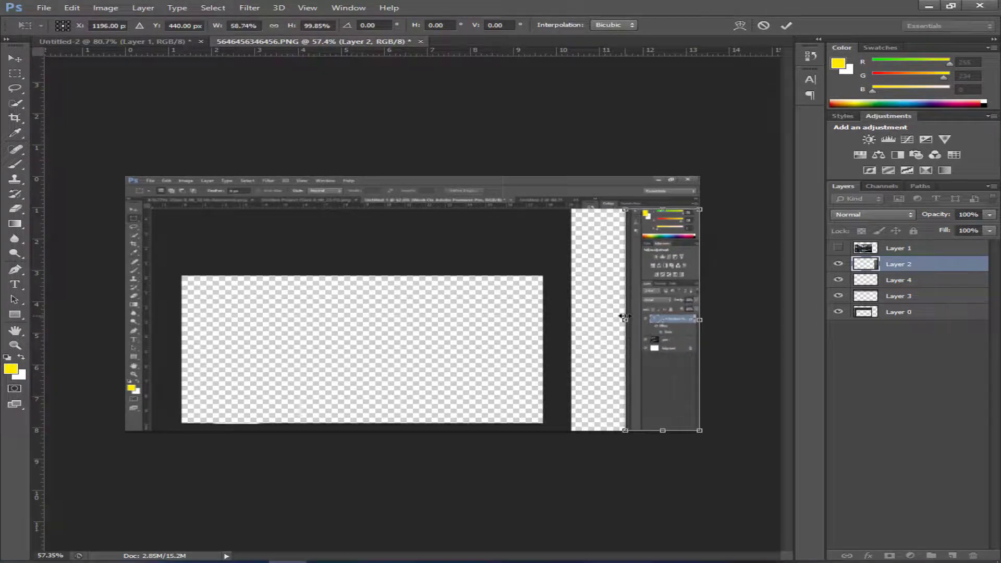
pyautogui.press('Return')
# Try enlarging the toolbar strip on Layer 4, then undo and cancel the transform.
pyautogui.click(860, 281)
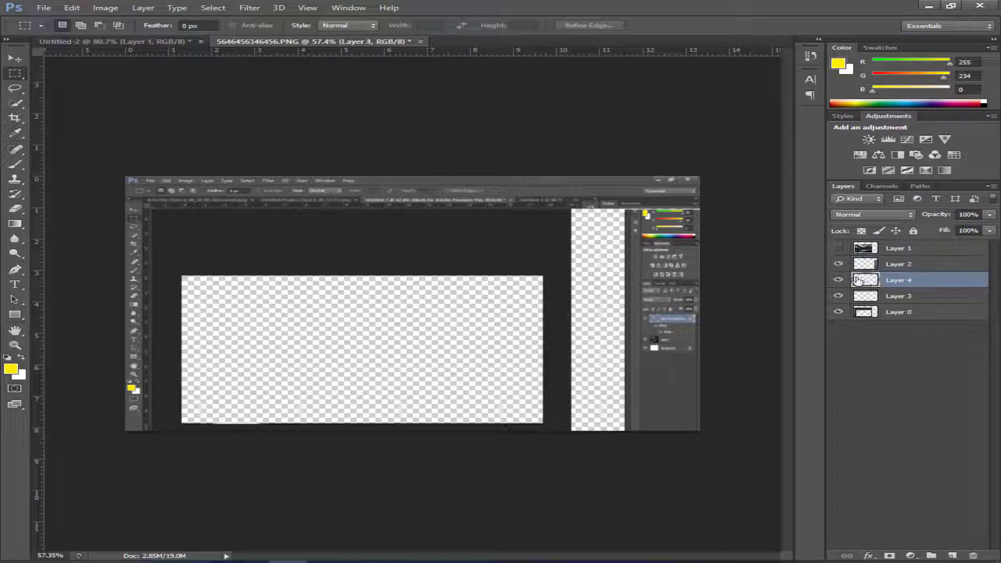
pyautogui.hotkey('ctrl', 't')
pyautogui.moveTo(152, 209); pyautogui.dragTo(433, 316)
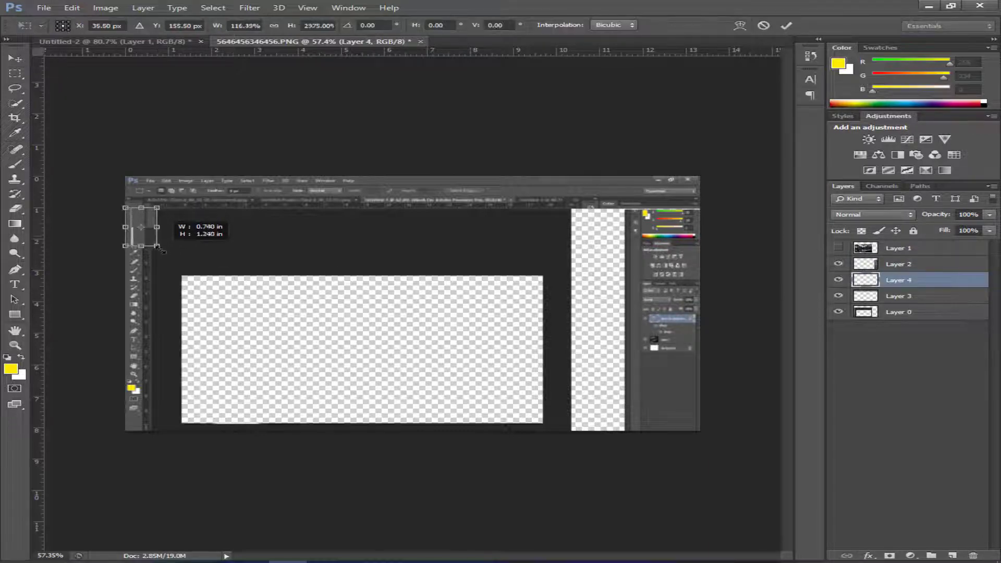
pyautogui.hotkey('ctrl', 'z')
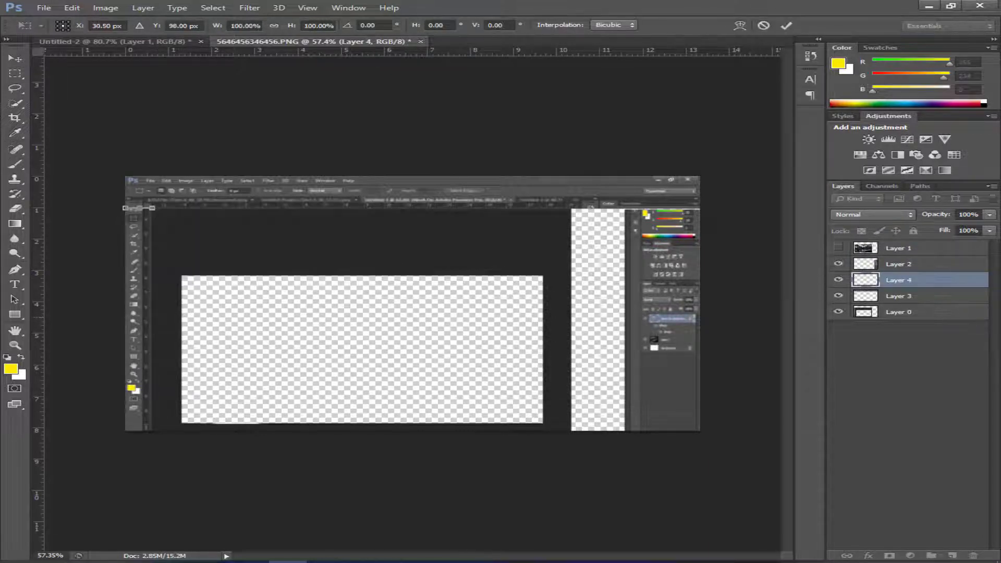
pyautogui.press('Escape')
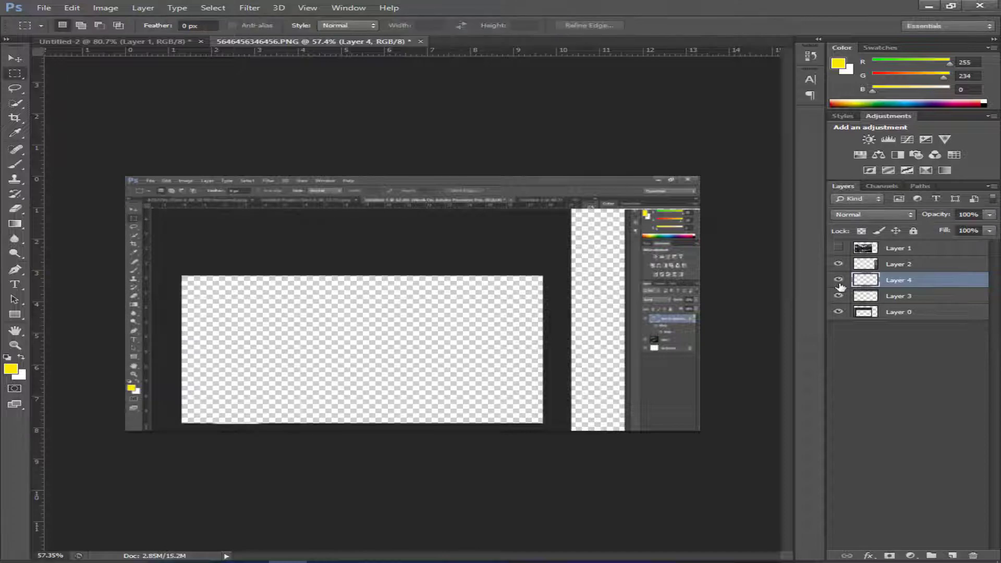
# Delete Layer 3 and squash Layer 4's top strip to about two-thirds height.
pyautogui.click(888, 296)
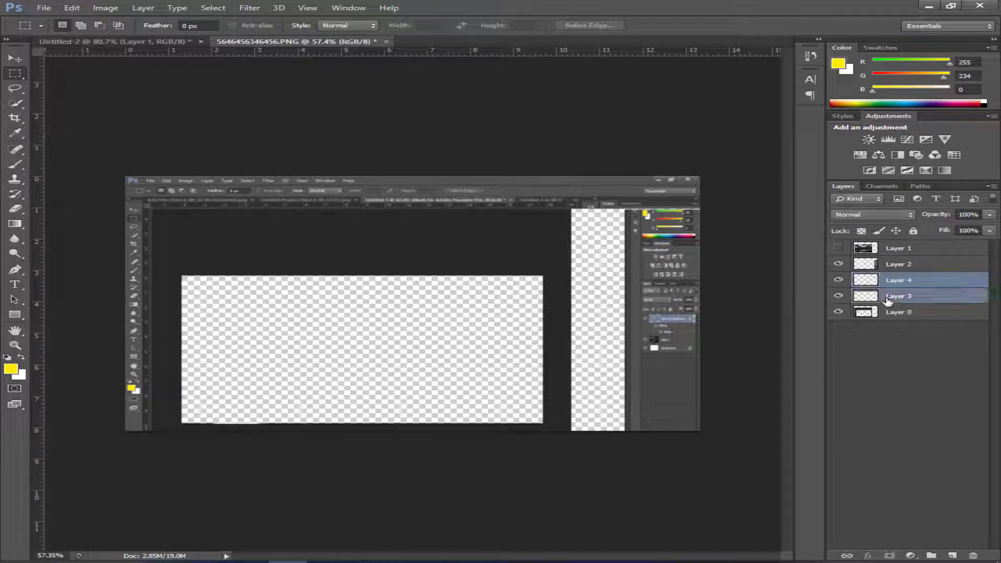
pyautogui.press('Delete')
pyautogui.hotkey('ctrl', 't')
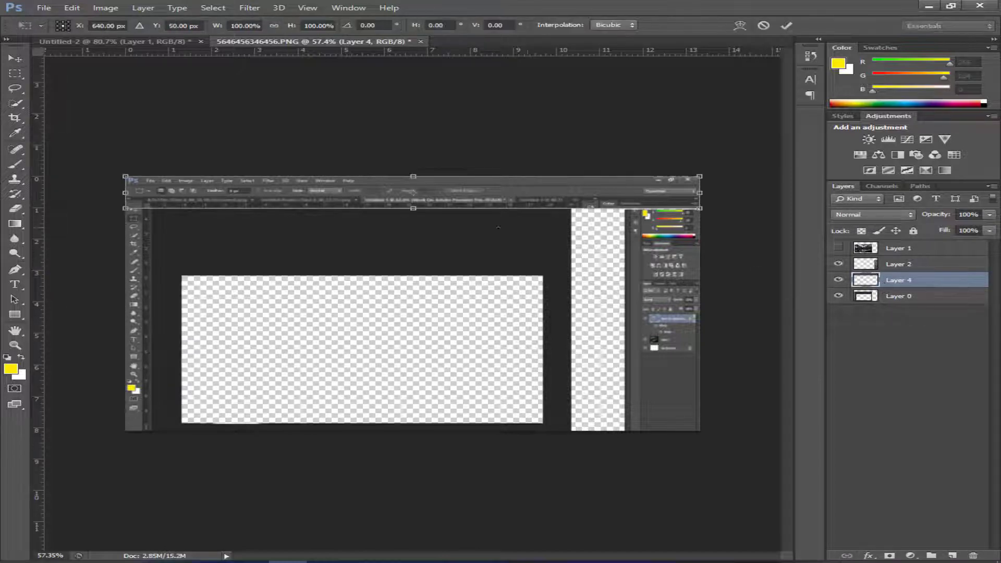
pyautogui.moveTo(420, 214); pyautogui.dragTo(419, 210)
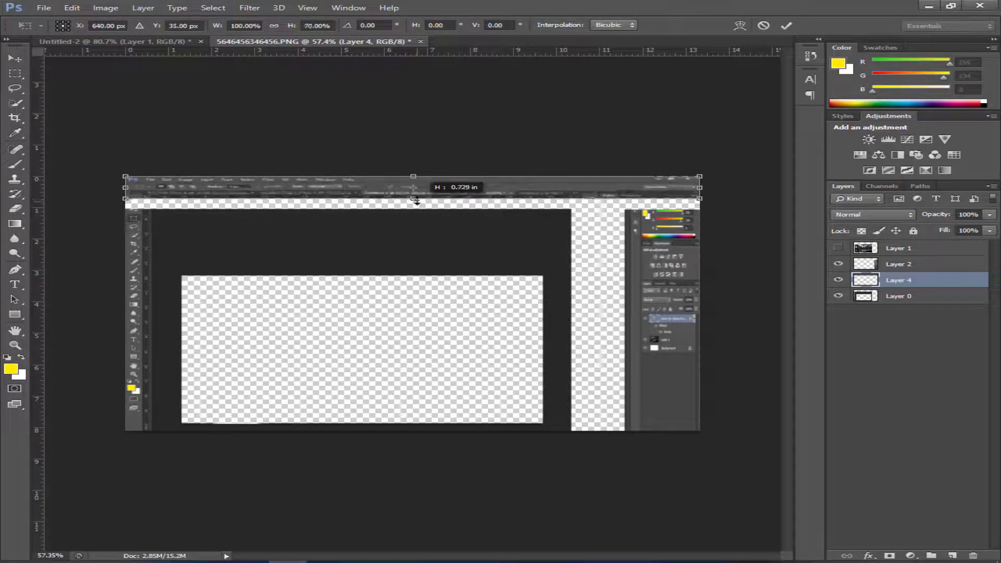
pyautogui.press('Return')
# Stretch the right panel's top edge upward on Layer 2, then fine-tune it.
pyautogui.click(894, 265)
pyautogui.hotkey('ctrl', 't')
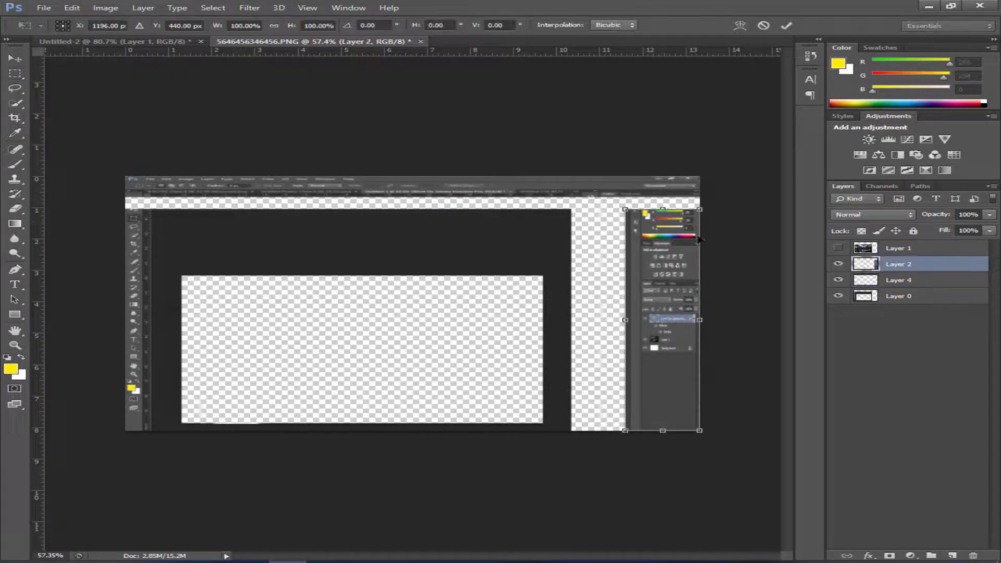
pyautogui.moveTo(668, 203); pyautogui.dragTo(668, 191)
pyautogui.press('Return')
pyautogui.press('m')
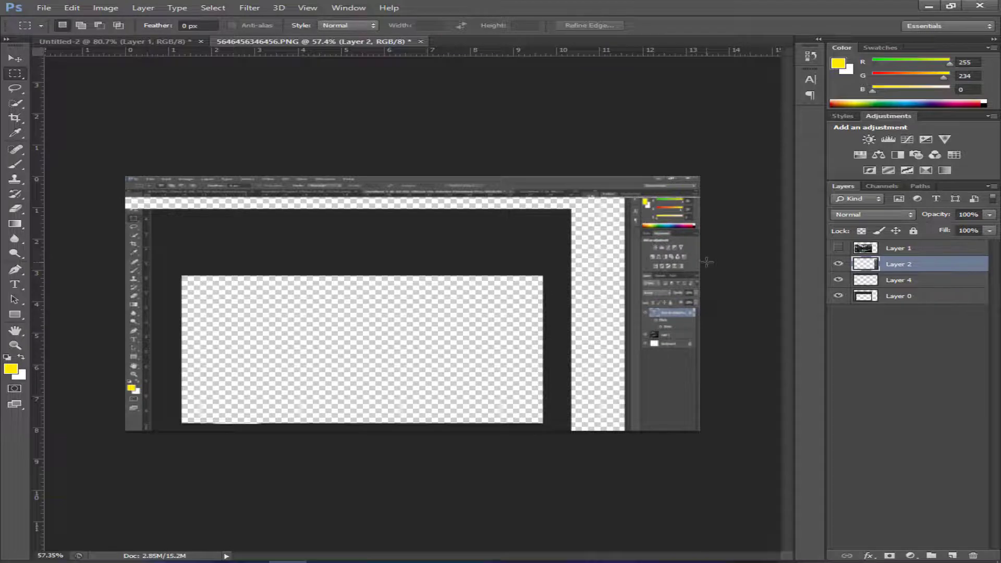
pyautogui.hotkey('ctrl', 't')
pyautogui.keyDown('alt'); pyautogui.scroll(3, 661, 192); pyautogui.keyUp('alt')
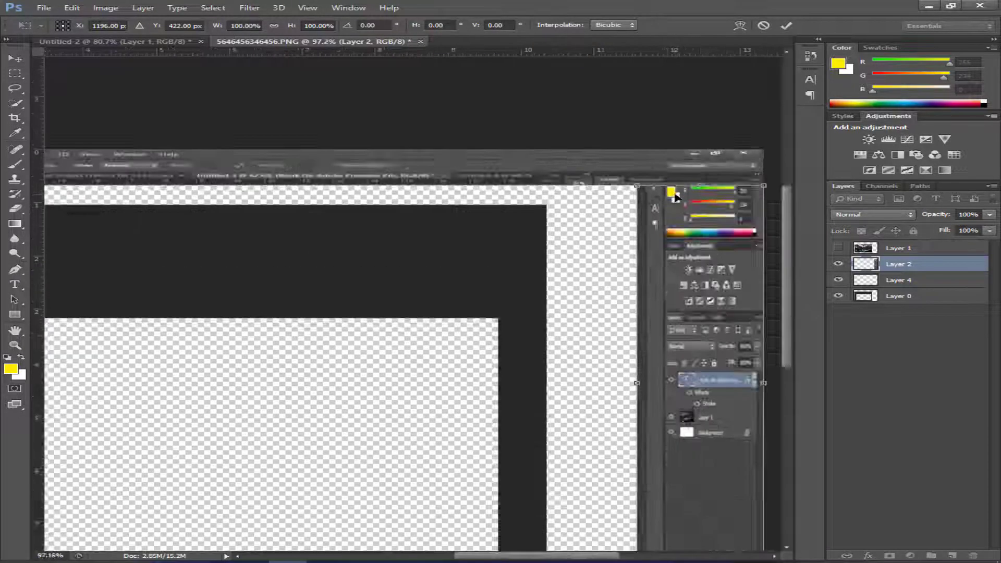
pyautogui.keyDown('alt'); pyautogui.scroll(3, 670, 197); pyautogui.keyUp('alt')
pyautogui.moveTo(748, 178); pyautogui.dragTo(748, 169)
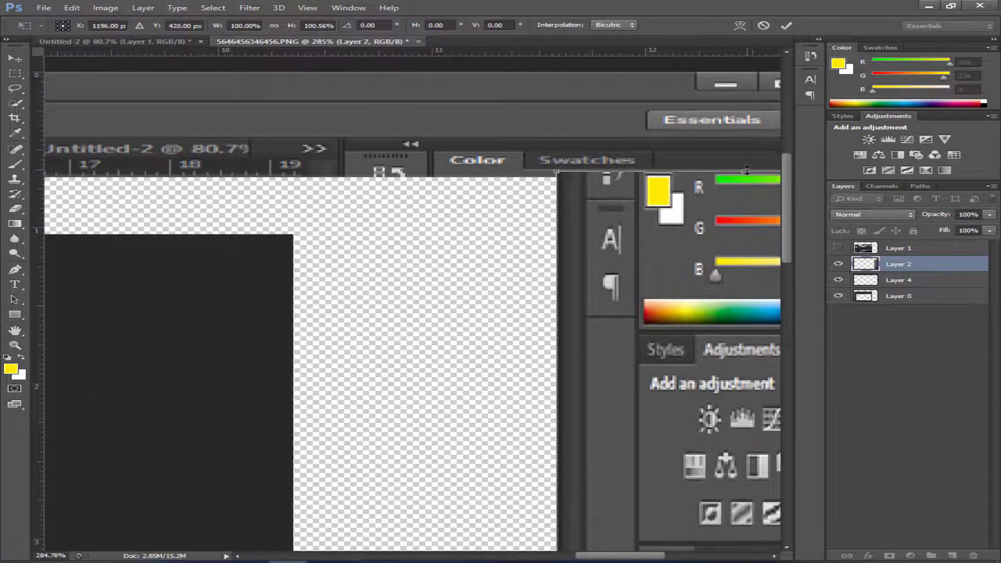
pyautogui.press('Return')
pyautogui.keyDown('alt'); pyautogui.scroll(-3, 432, 309); pyautogui.keyUp('alt')
pyautogui.keyDown('alt'); pyautogui.scroll(-2, 432, 309); pyautogui.keyUp('alt')
# Start transforms on Layer 4 and the Layer 0 dark frame, then cancel without changes.
pyautogui.click(882, 280)
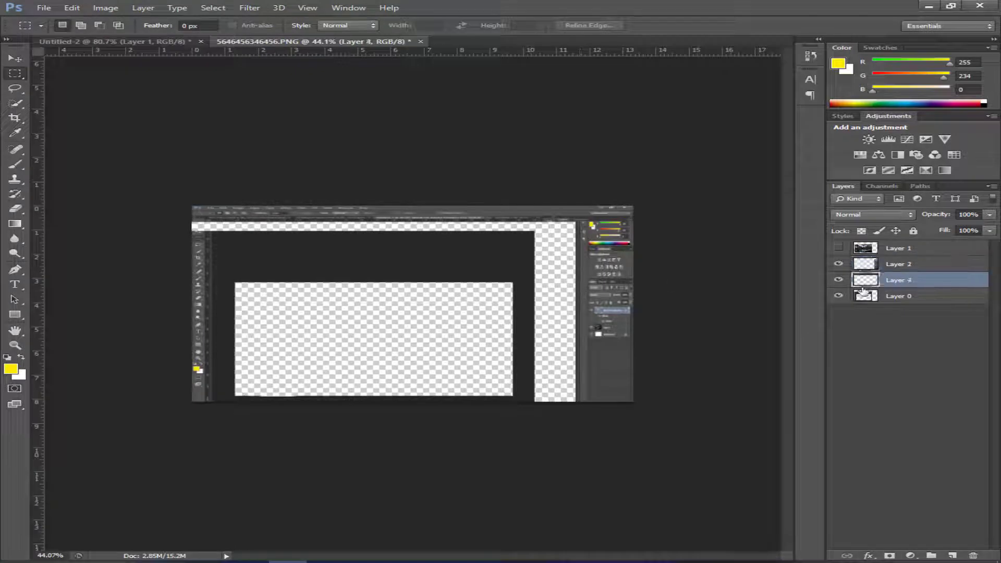
pyautogui.hotkey('ctrl', 't')
pyautogui.click(901, 296)
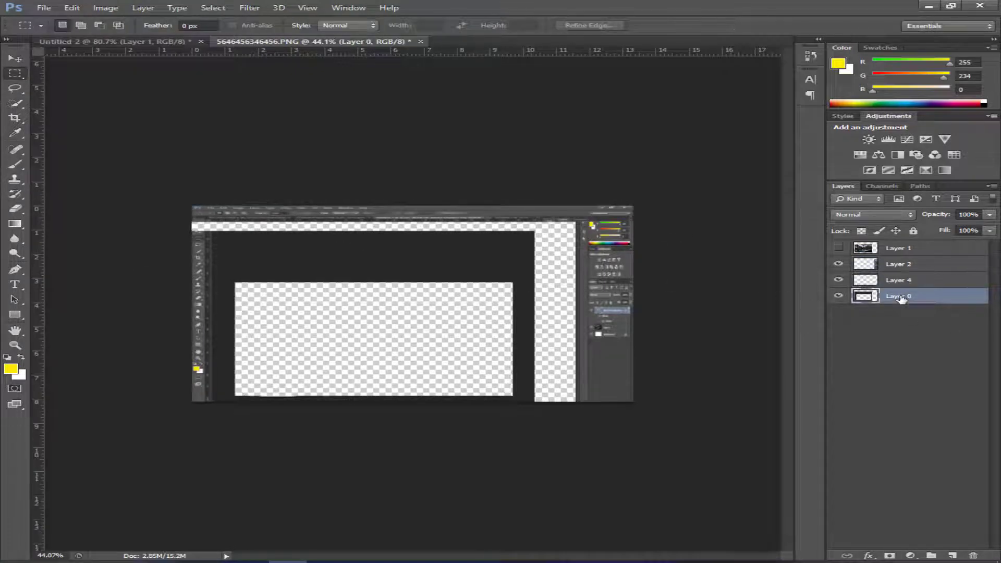
pyautogui.hotkey('ctrl', 't')
pyautogui.press('Return')
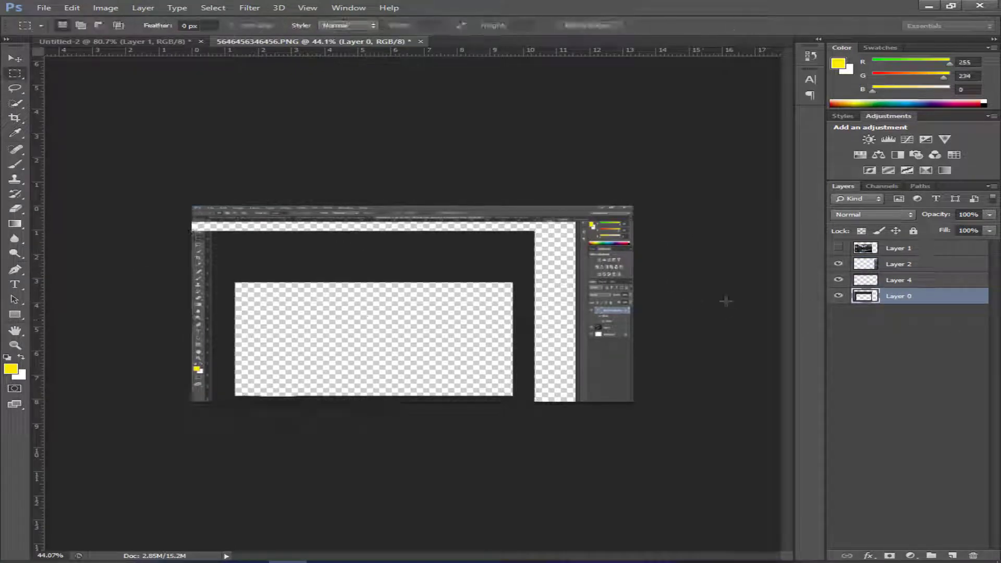
pyautogui.scroll(3, 142, 280)
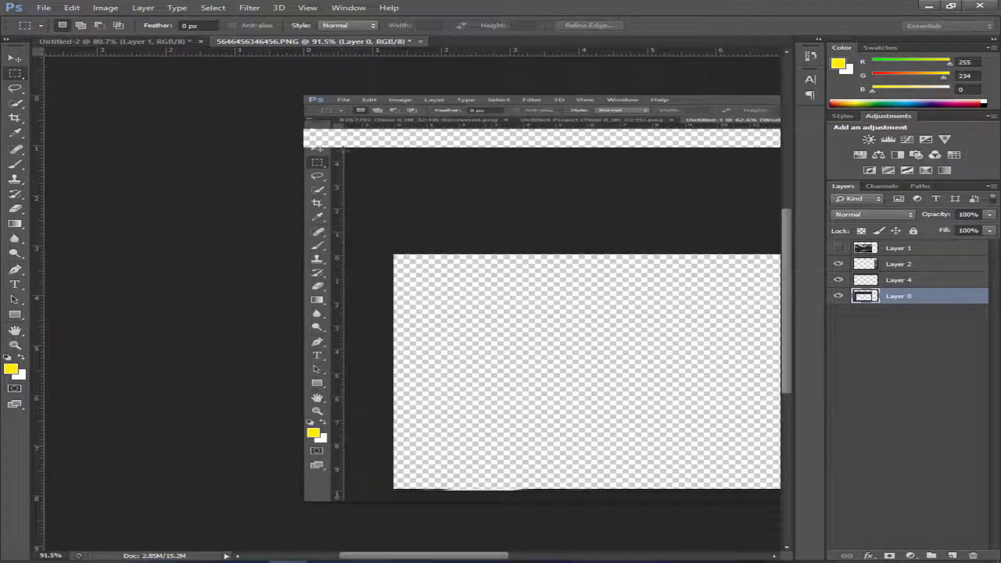
# Cut the left toolbar strip onto new Layer 5, narrowing it and extending it upward.
pyautogui.moveTo(344, 147); pyautogui.dragTo(251, 500)
pyautogui.rightClick(316, 191)
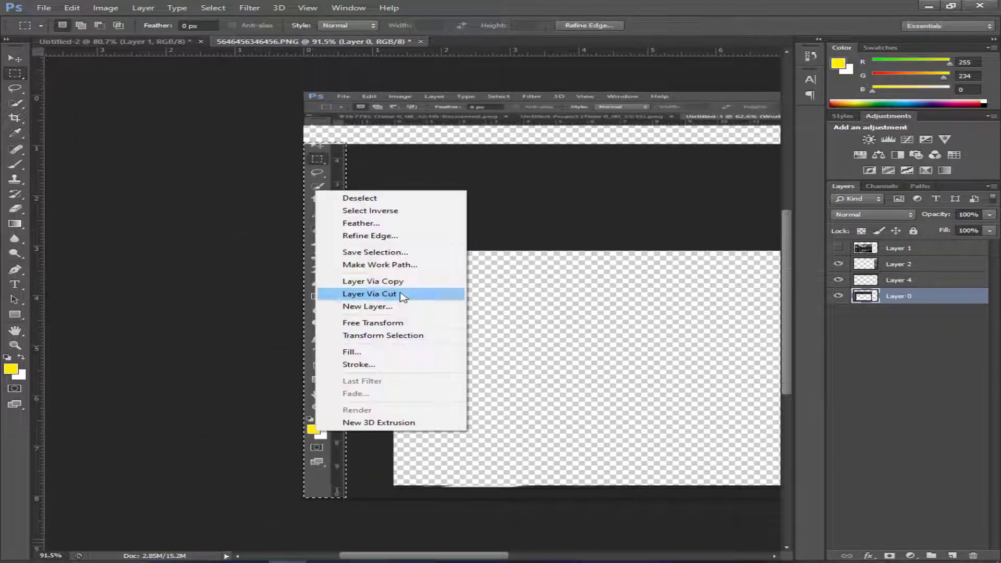
pyautogui.click(402, 295)
pyautogui.hotkey('ctrl', 't')
pyautogui.moveTo(345, 145); pyautogui.dragTo(330, 125)
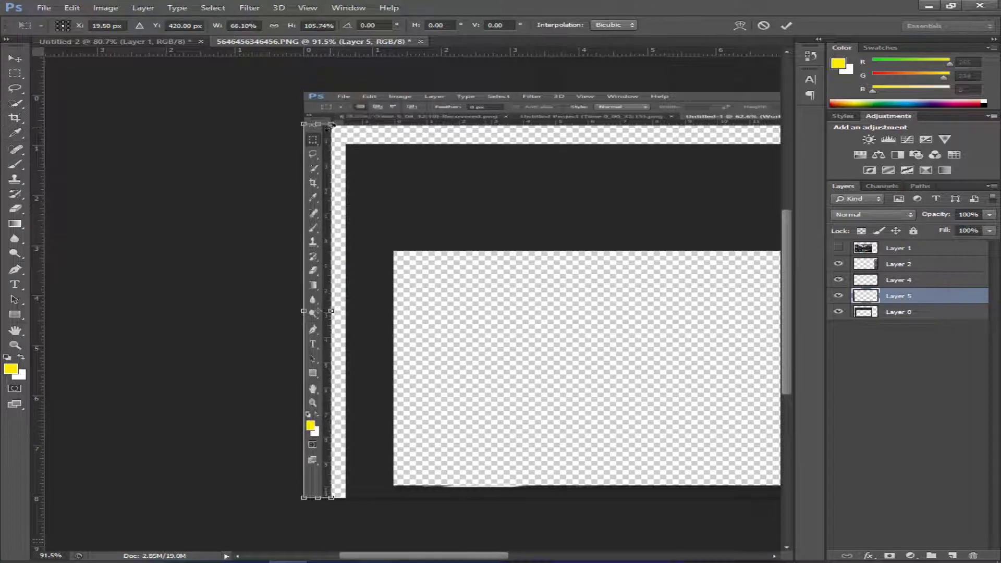
pyautogui.press('Return')
# Hide the Layer 0 dark frame, leaving only the cut-out strips visible.
pyautogui.scroll(-1, 511, 223)
pyautogui.scroll(-5, 511, 224)
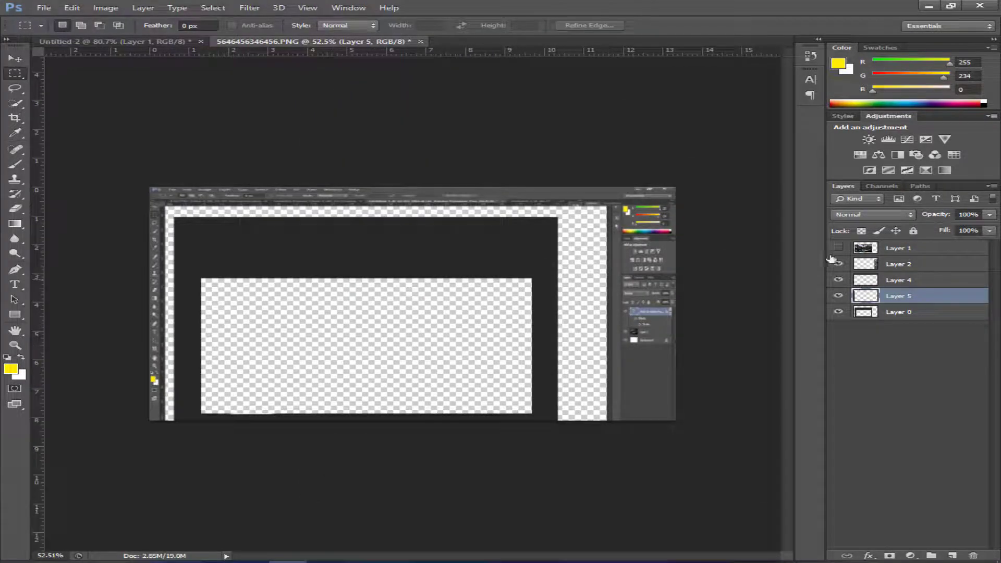
pyautogui.click(865, 252)
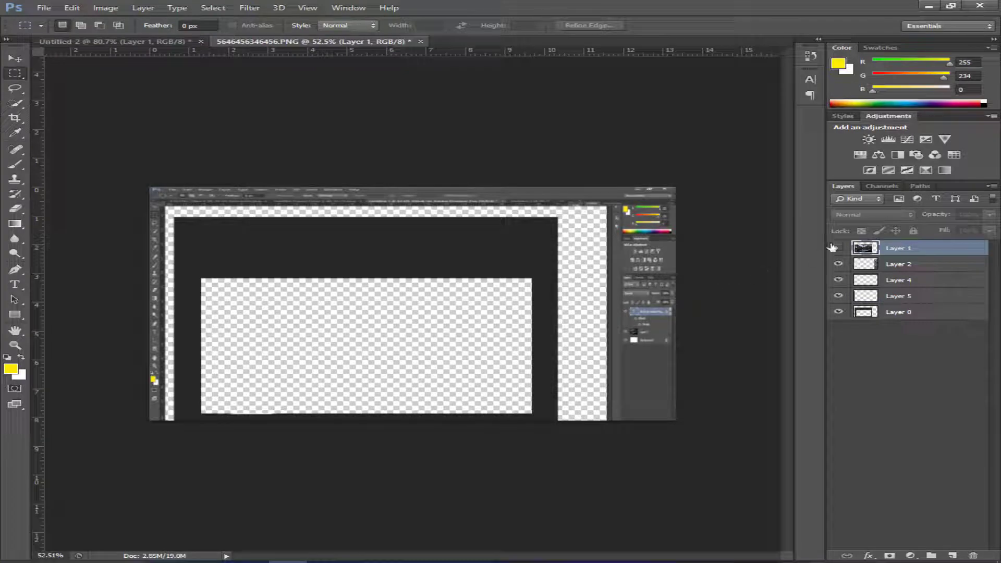
pyautogui.click(835, 247)
pyautogui.click(836, 311)
pyautogui.click(860, 313)
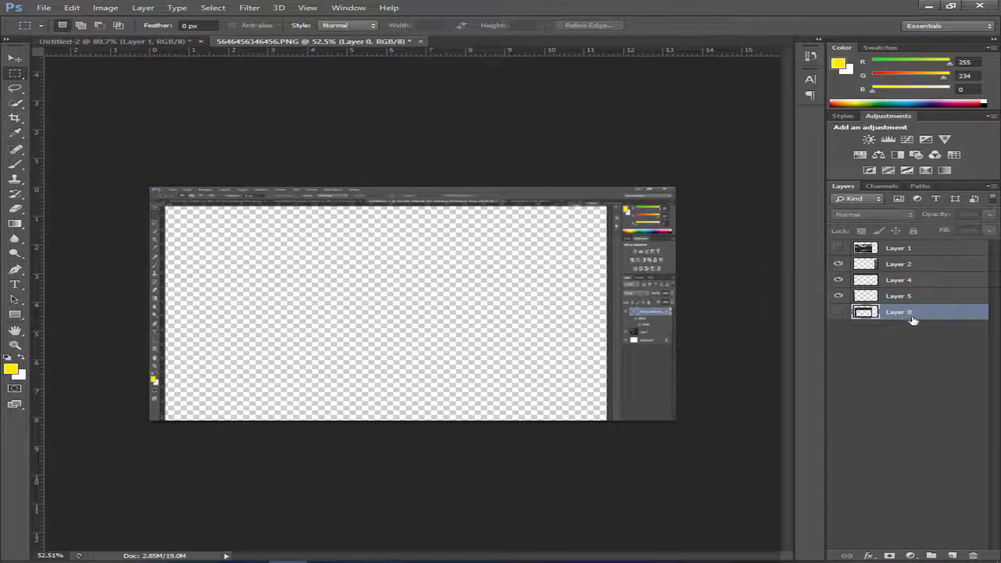
# Delete Layers 0 and 1, then merge Layers 2, 4 and 5 into one layer.
pyautogui.moveTo(913, 319); pyautogui.dragTo(973, 556)
pyautogui.click(893, 250)
pyautogui.click(929, 282)
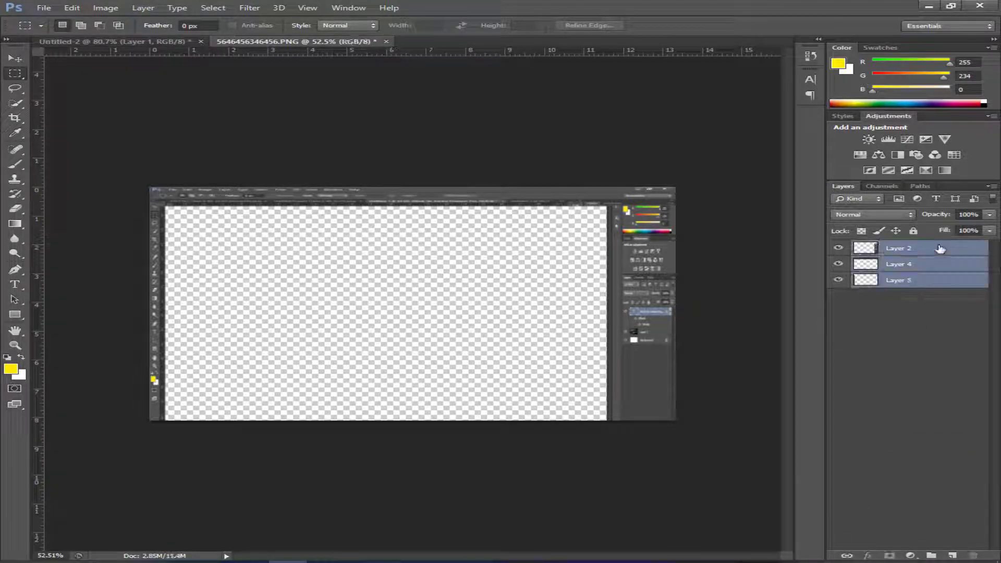
pyautogui.press('Delete')
# Drag the merged interface frame layer into the Untitled-2 document.
pyautogui.click(14, 60)
pyautogui.moveTo(346, 207)
pyautogui.mouseDown()
pyautogui.moveTo(423, 190)
pyautogui.moveTo(441, 224)
pyautogui.mouseUp()
pyautogui.scroll(-3, 436, 212)
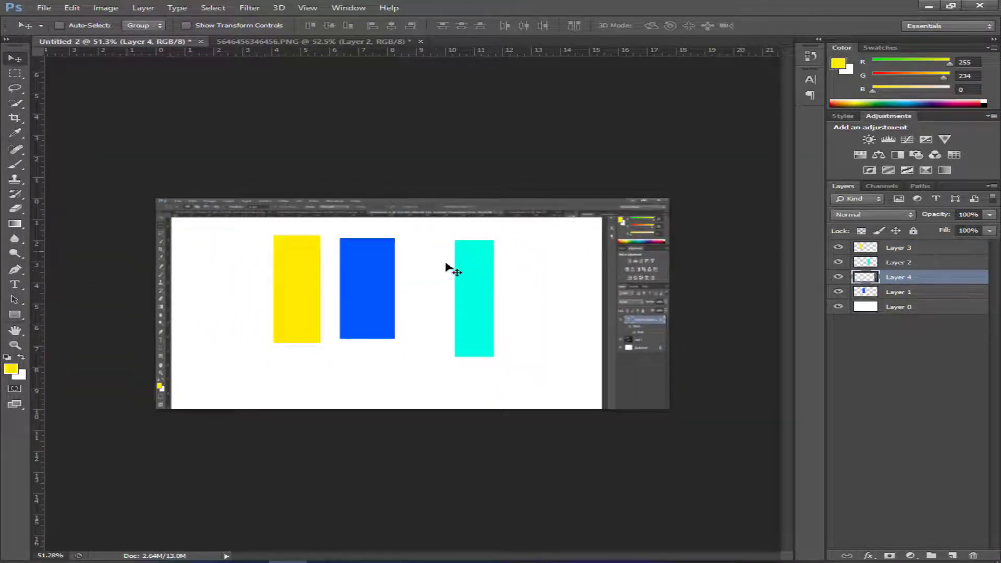
# Place Layer 1 above the pasted frame layer and shift the blue rectangle right and down.
pyautogui.scroll(3, 402, 301)
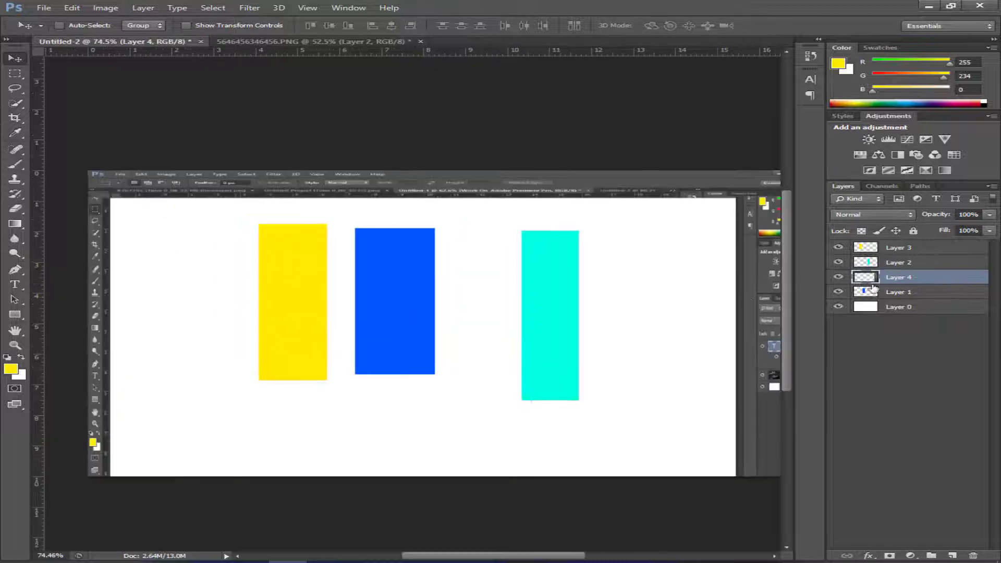
pyautogui.moveTo(889, 265); pyautogui.dragTo(877, 291)
pyautogui.click(874, 278)
pyautogui.moveTo(309, 294); pyautogui.dragTo(353, 314)
# Rotate the blue rectangle exactly 90 degrees and move it toward the bottom-left.
pyautogui.hotkey('ctrl', 't')
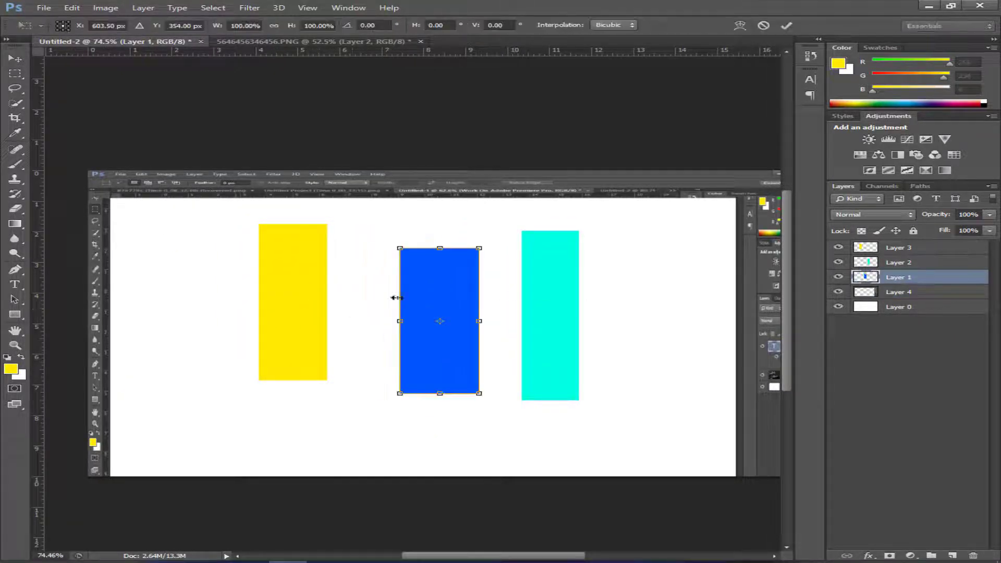
pyautogui.moveTo(448, 235); pyautogui.dragTo(559, 292)
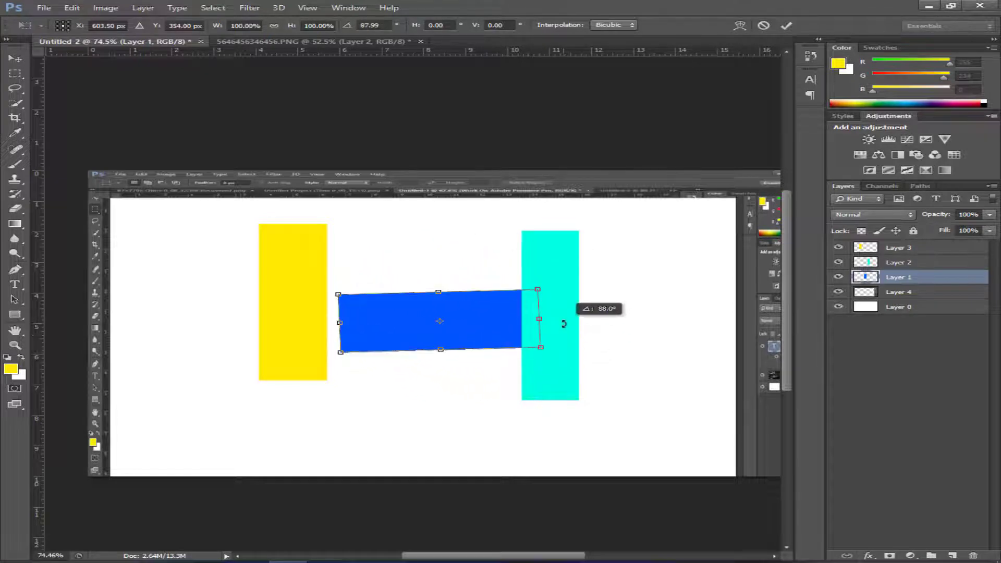
pyautogui.moveTo(432, 240); pyautogui.dragTo(429, 242)
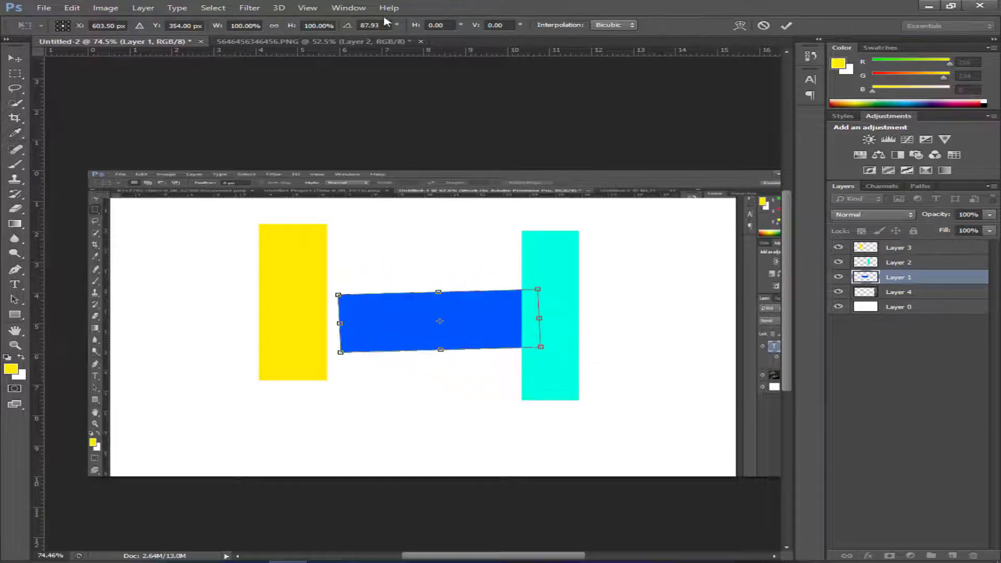
pyautogui.write('90')
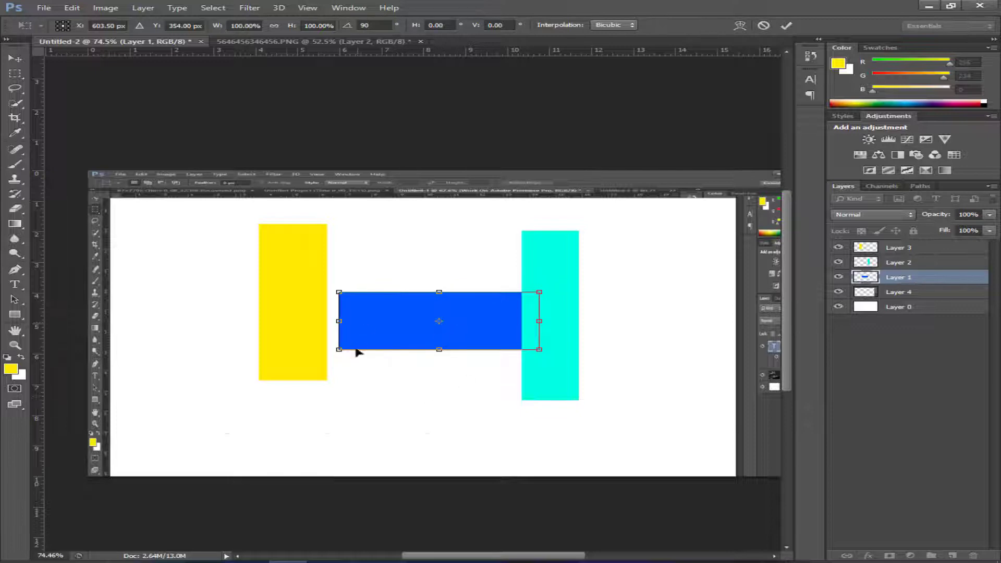
pyautogui.moveTo(356, 352); pyautogui.dragTo(168, 496)
# Align the blue bar's left end with the poster edge and stretch it rightward.
pyautogui.scroll(3, 167, 496)
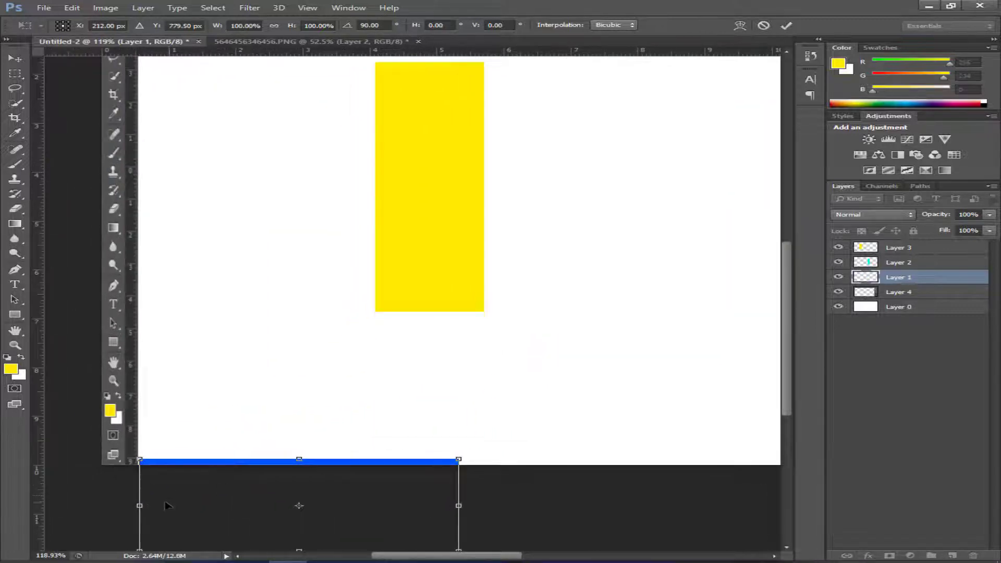
pyautogui.scroll(6, 167, 506)
pyautogui.moveTo(194, 516); pyautogui.dragTo(192, 516)
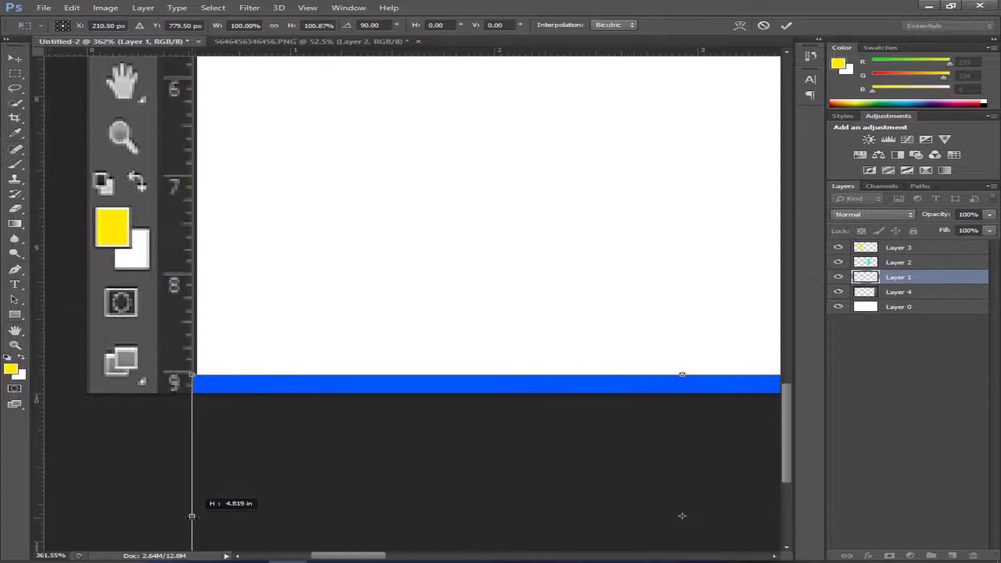
pyautogui.hscroll(5, 662, 431)
pyautogui.moveTo(559, 456); pyautogui.dragTo(425, 367)
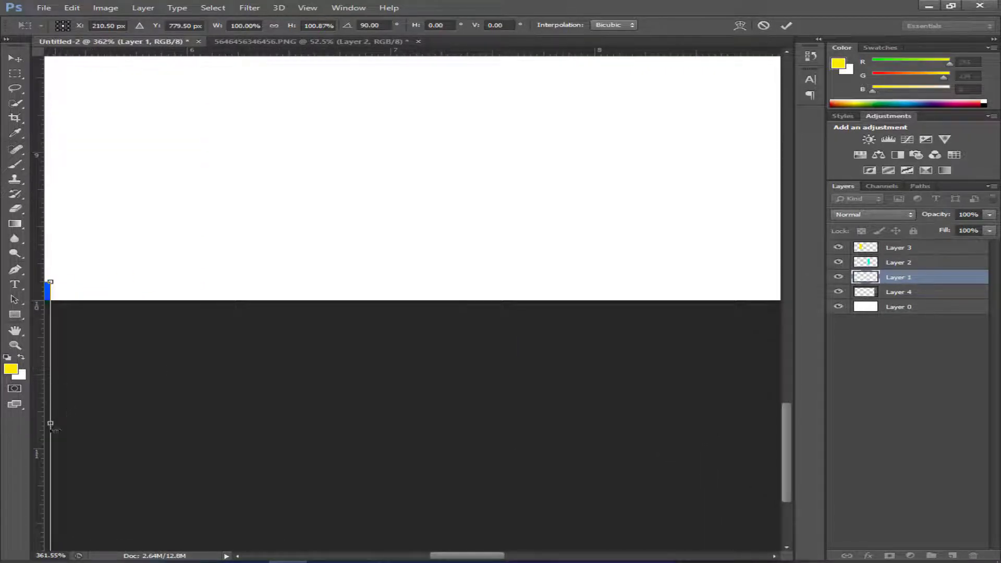
pyautogui.moveTo(52, 429); pyautogui.dragTo(561, 423)
pyautogui.scroll(-2, 154, 428)
pyautogui.scroll(-2, 137, 441)
# Extend the blue bar to the right edge, commit it, and move Layer 1 below the frame.
pyautogui.moveTo(131, 438); pyautogui.dragTo(571, 438)
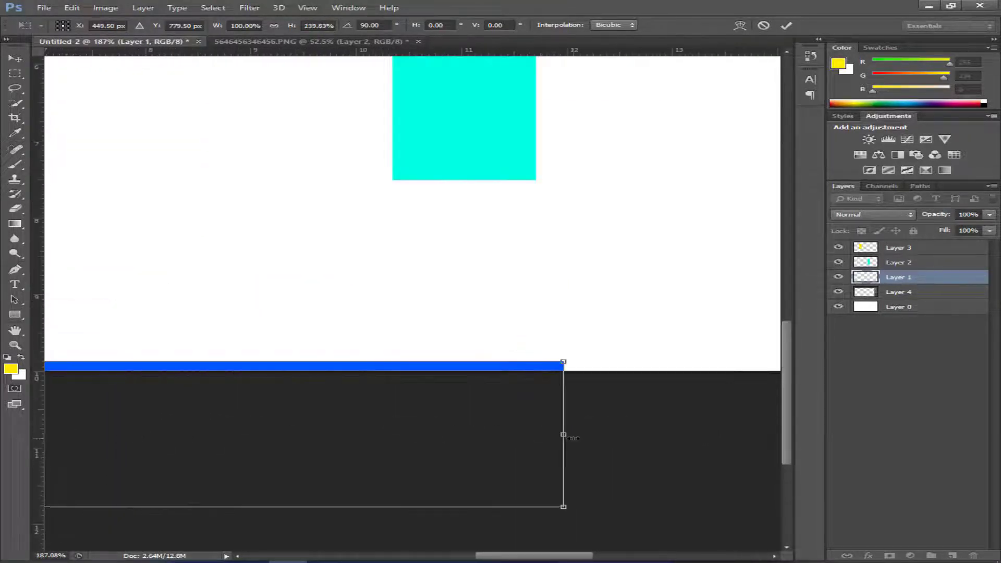
pyautogui.hscroll(5, 572, 438)
pyautogui.moveTo(167, 469); pyautogui.dragTo(536, 471)
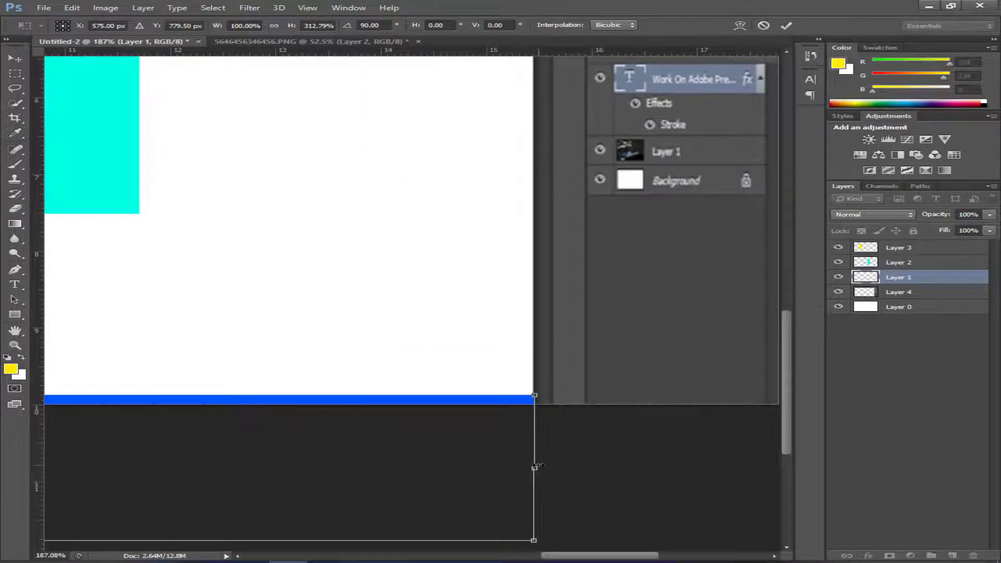
pyautogui.scroll(3, 540, 466)
pyautogui.scroll(3, 678, 425)
pyautogui.moveTo(667, 331)
pyautogui.mouseDown()
pyautogui.moveTo(659, 316)
pyautogui.moveTo(657, 326)
pyautogui.mouseUp()
pyautogui.scroll(-3, 658, 326)
pyautogui.scroll(-3, 570, 420)
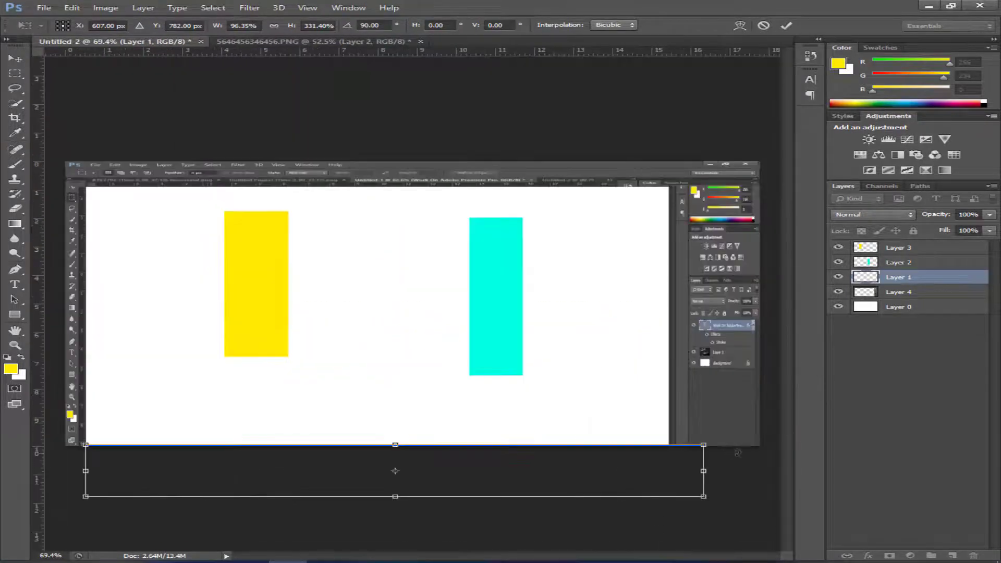
pyautogui.press('Return')
pyautogui.moveTo(898, 277); pyautogui.dragTo(920, 300)
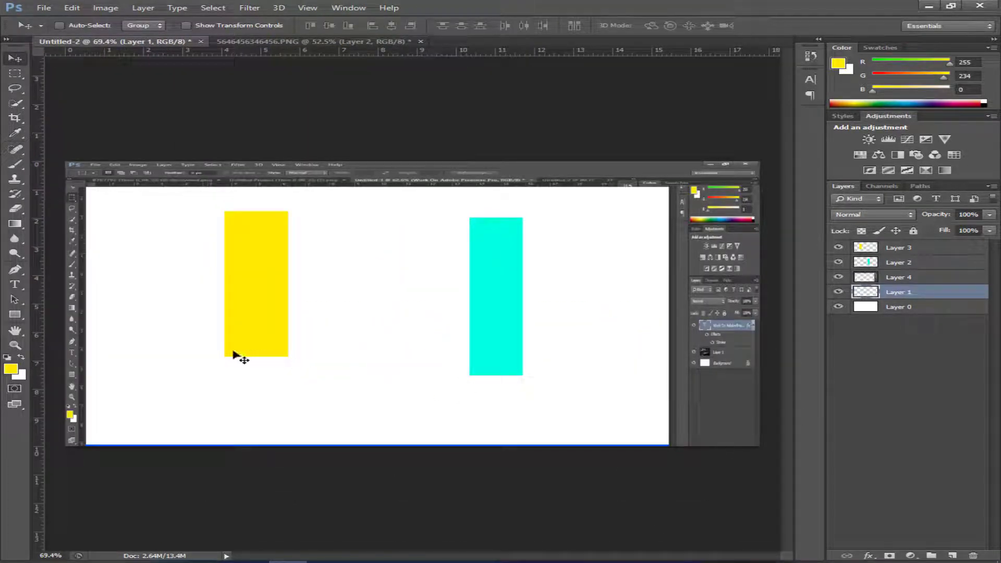
# Rotate the yellow rectangle (Layer 3) into a diagonal of about 69 degrees.
pyautogui.click(891, 248)
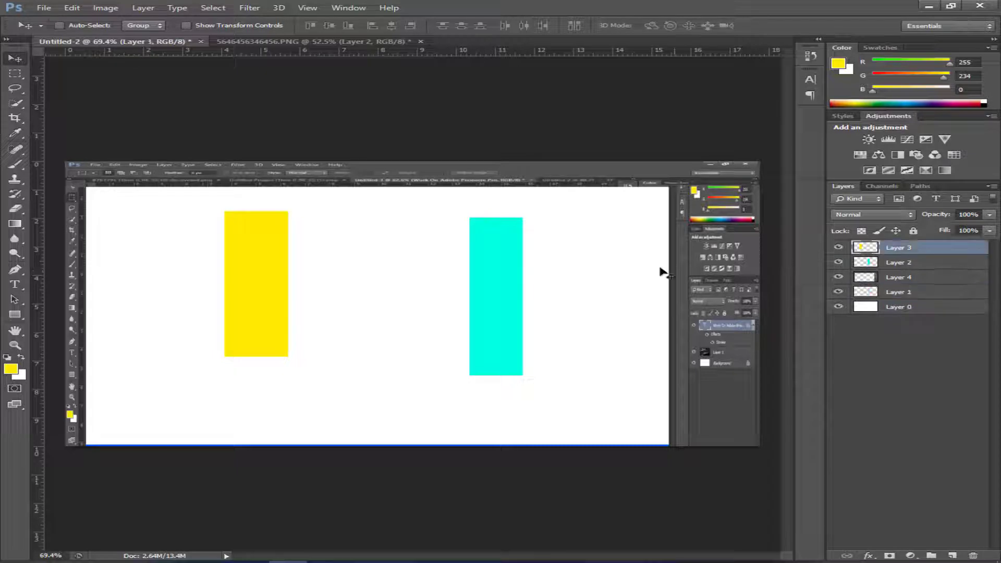
pyautogui.hotkey('ctrl', 't')
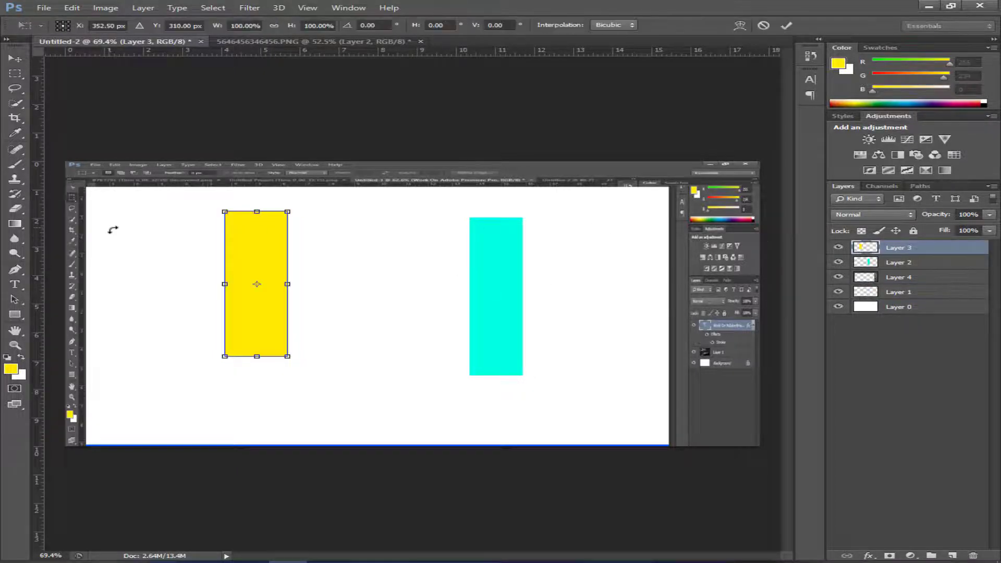
pyautogui.scroll(2, 230, 279)
pyautogui.moveTo(231, 280)
pyautogui.mouseDown()
pyautogui.moveTo(313, 238)
pyautogui.moveTo(459, 217)
pyautogui.mouseUp()
# Move the yellow block to the upper left and place its layer below Layer 4.
pyautogui.moveTo(495, 291); pyautogui.dragTo(324, 158)
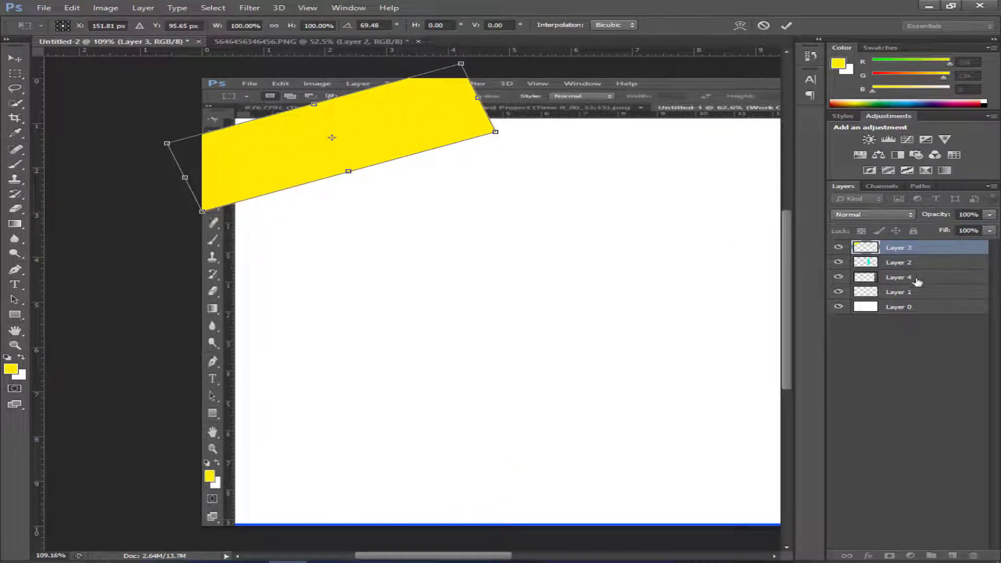
pyautogui.moveTo(914, 251); pyautogui.dragTo(902, 270)
pyautogui.click(838, 306)
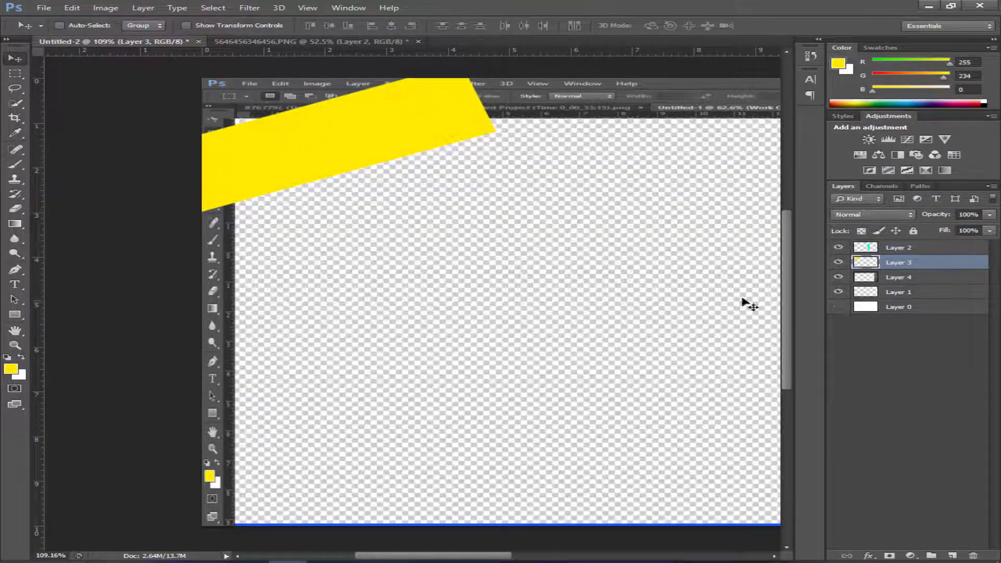
pyautogui.moveTo(302, 159)
pyautogui.mouseDown()
pyautogui.moveTo(335, 178)
pyautogui.moveTo(339, 164)
pyautogui.mouseUp()
pyautogui.moveTo(897, 262); pyautogui.dragTo(897, 286)
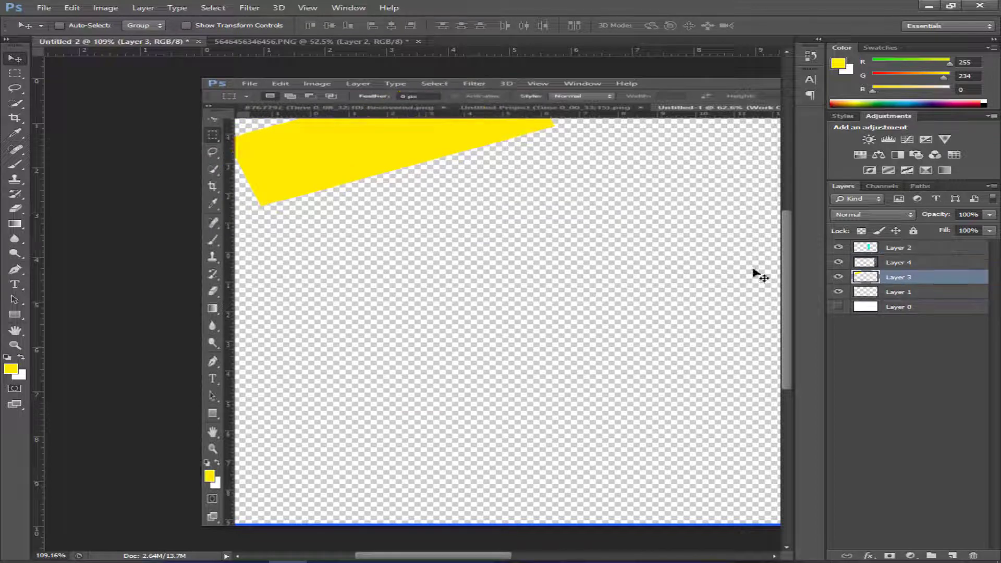
pyautogui.moveTo(328, 176)
pyautogui.mouseDown()
pyautogui.moveTo(293, 187)
pyautogui.moveTo(297, 196)
pyautogui.mouseUp()
# Rotate the yellow block about -27° and stretch it into a thin diagonal stripe.
pyautogui.hotkey('ctrl', 't')
pyautogui.keyDown('alt'); pyautogui.scroll(-2, 368, 223); pyautogui.keyUp('alt')
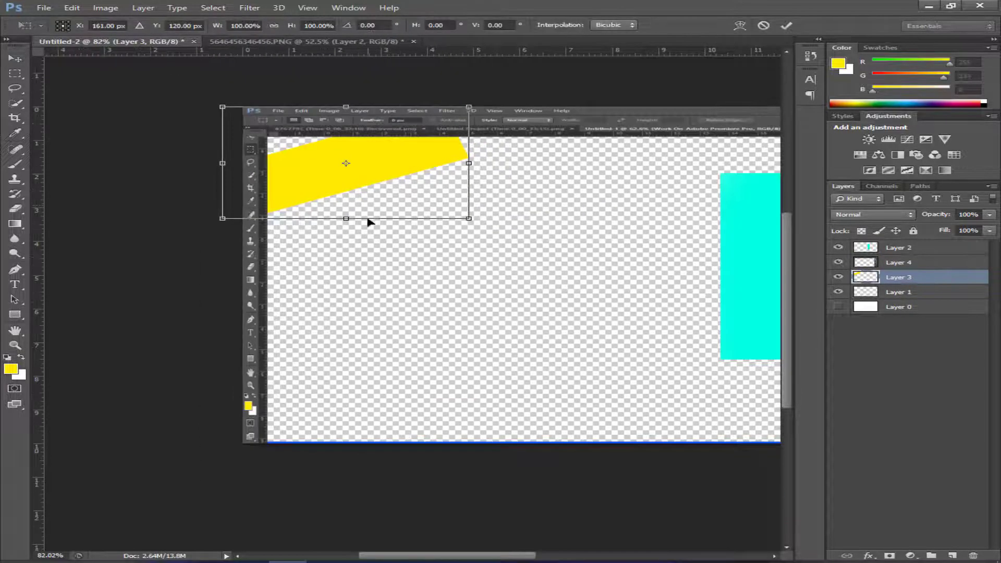
pyautogui.moveTo(360, 96)
pyautogui.mouseDown()
pyautogui.moveTo(402, 224)
pyautogui.moveTo(567, 57)
pyautogui.moveTo(599, 60)
pyautogui.mouseUp()
pyautogui.moveTo(436, 185)
pyautogui.mouseDown()
pyautogui.moveTo(384, 238)
pyautogui.moveTo(391, 206)
pyautogui.moveTo(412, 224)
pyautogui.mouseUp()
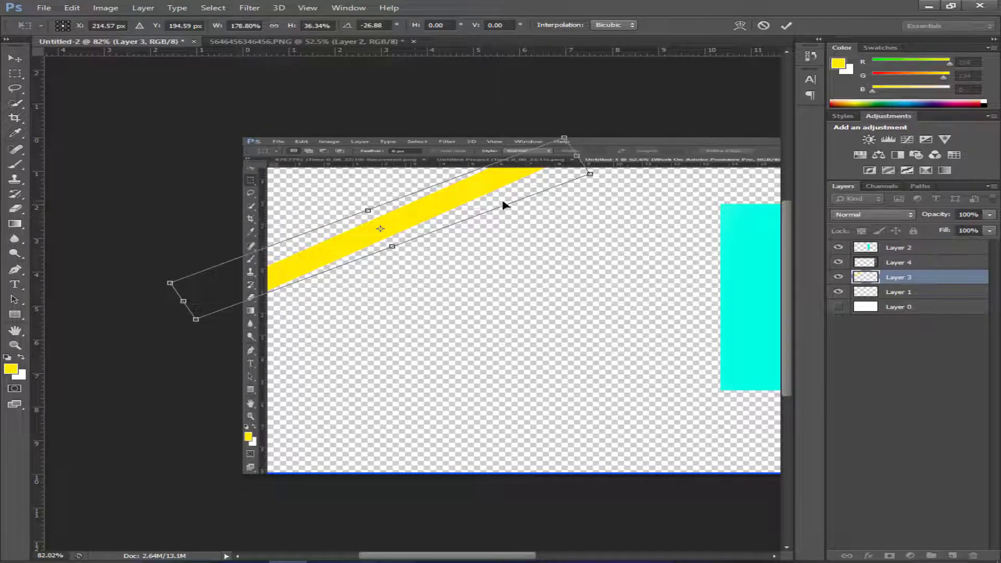
pyautogui.moveTo(505, 205); pyautogui.dragTo(459, 205)
pyautogui.press('Return')
pyautogui.hotkey('ctrl', '0')
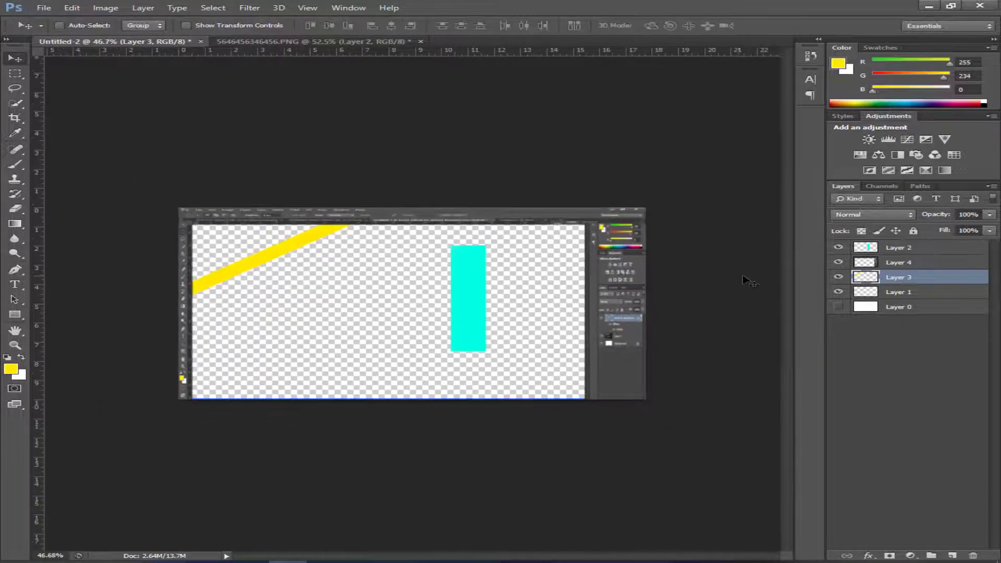
# Hide the cyan rectangle's layer (Layer 2).
pyautogui.click(897, 247)
pyautogui.click(839, 248)
pyautogui.moveTo(917, 249)
pyautogui.mouseDown()
pyautogui.moveTo(950, 536)
pyautogui.moveTo(918, 249)
pyautogui.mouseUp()
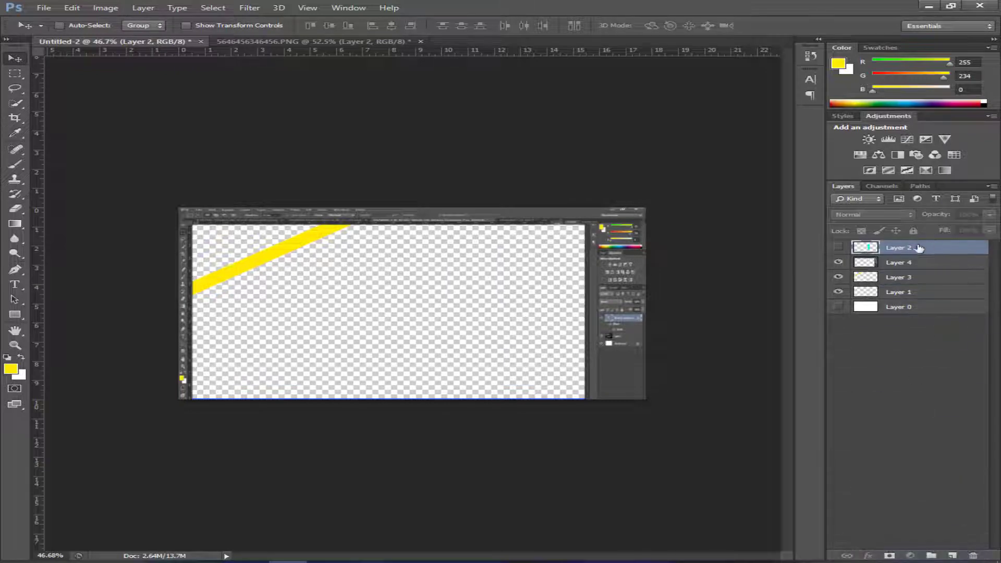
# Show the cyan rectangle again, rotate it diagonally and move it to the upper left.
pyautogui.click(839, 247)
pyautogui.hotkey('ctrl', 't')
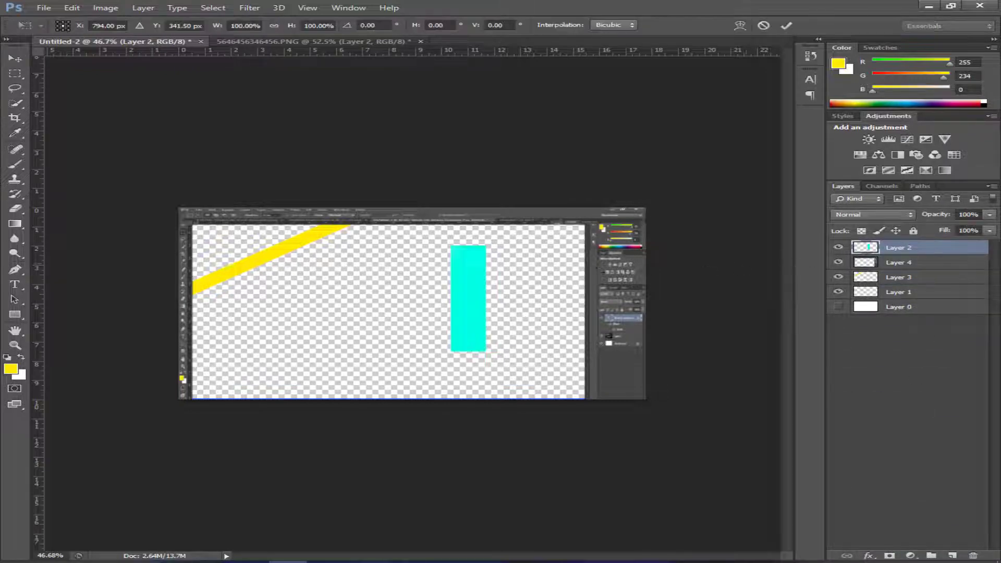
pyautogui.moveTo(516, 285); pyautogui.dragTo(500, 336)
pyautogui.moveTo(469, 303); pyautogui.dragTo(322, 257)
pyautogui.scroll(3, 322, 257)
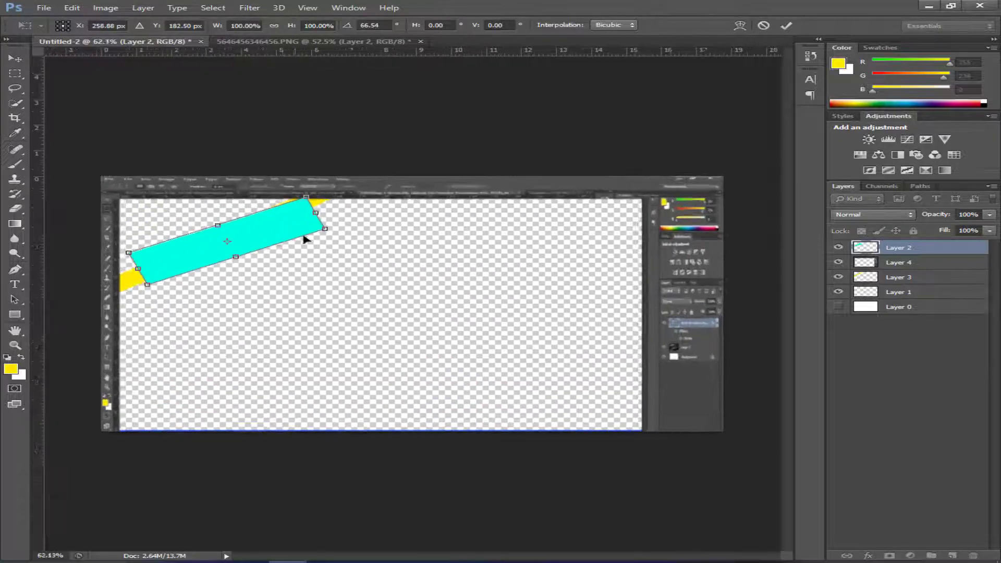
pyautogui.moveTo(324, 198); pyautogui.dragTo(320, 194)
# Narrow the cyan bar to stripe width, commit it, and select the yellow stripe layer.
pyautogui.moveTo(222, 249); pyautogui.dragTo(215, 241)
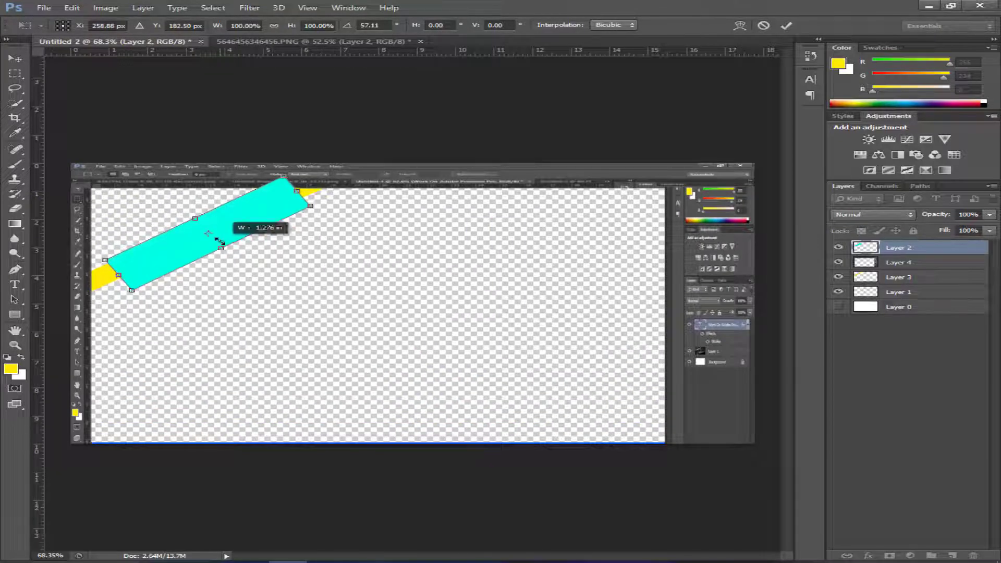
pyautogui.scroll(4, 214, 232)
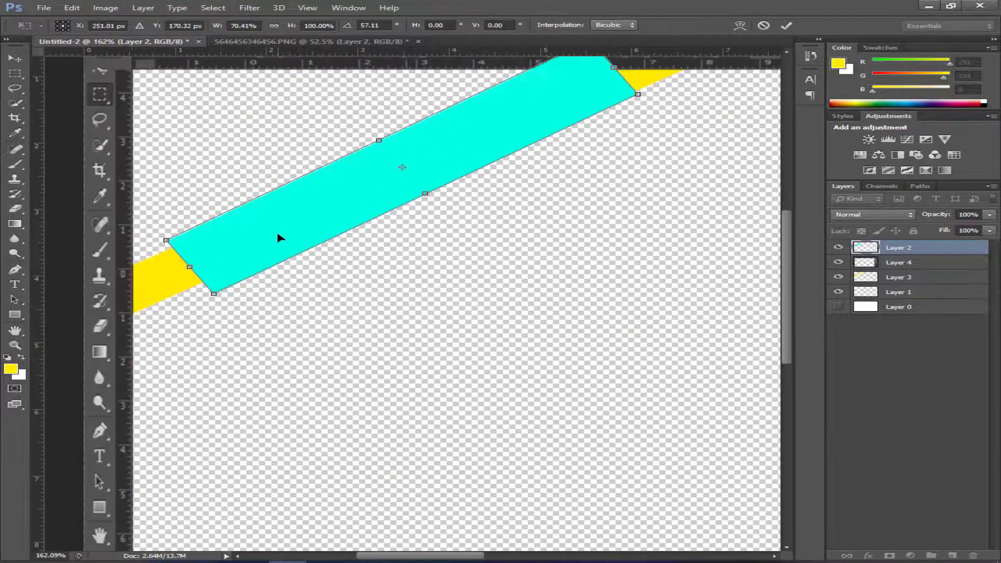
pyautogui.moveTo(436, 195); pyautogui.dragTo(404, 179)
pyautogui.moveTo(386, 143); pyautogui.dragTo(383, 130)
pyautogui.scroll(-3, 389, 148)
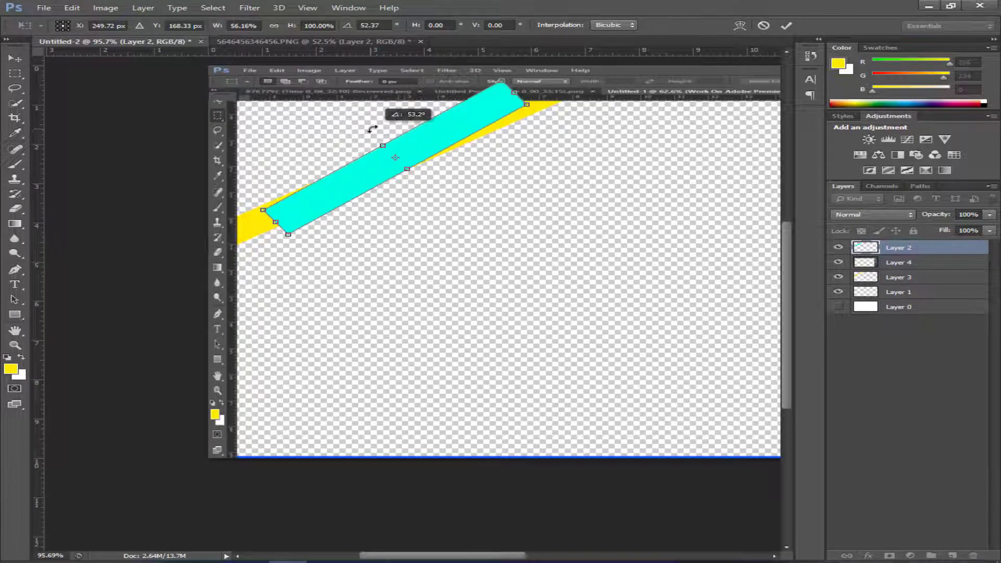
pyautogui.press('Return')
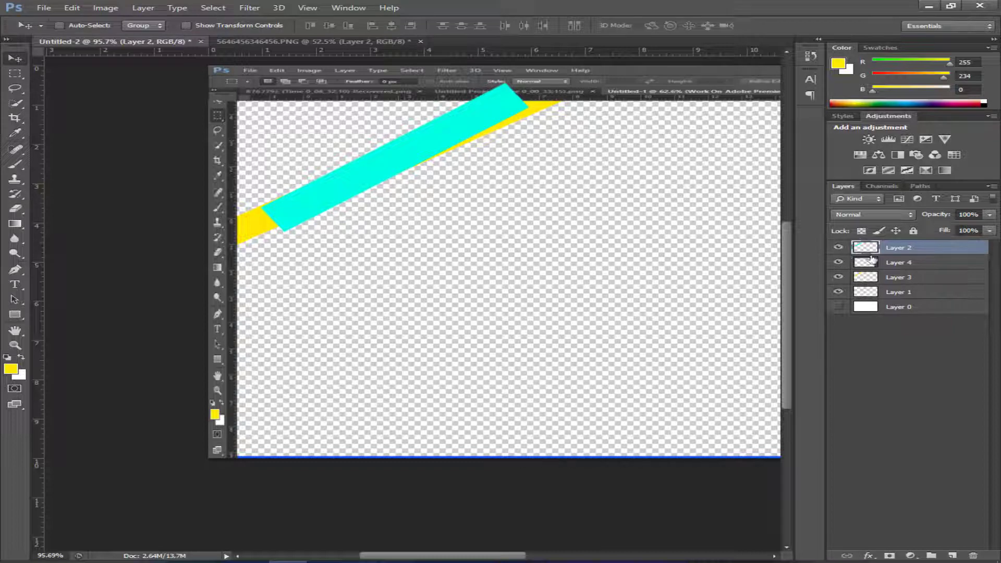
pyautogui.click(867, 282)
pyautogui.hotkey('ctrl', 't')
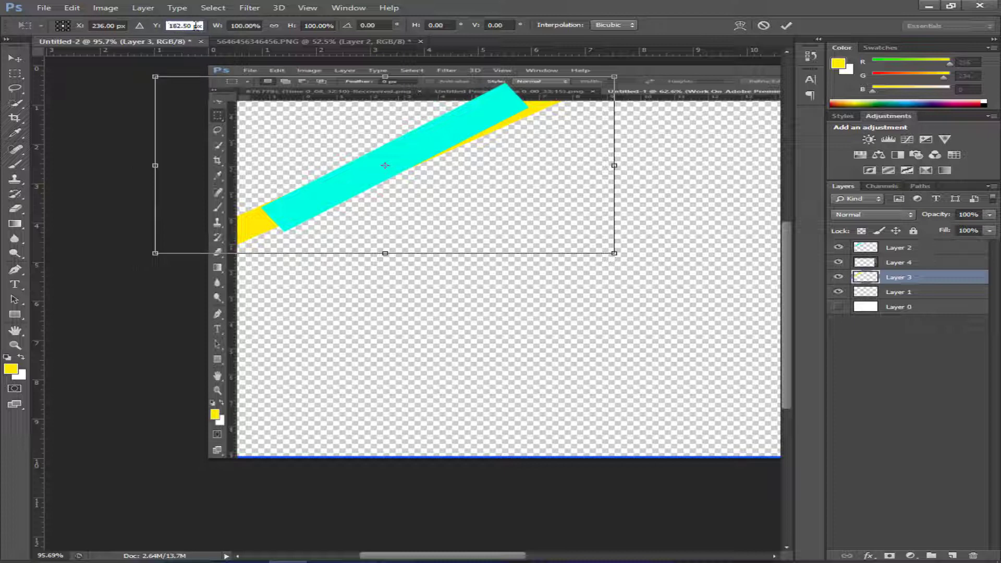
# Finish the yellow stripe's transform and try a Y position of 1 for the cyan bar, dismissing the invalid-number alert.
pyautogui.rightClick(169, 24)
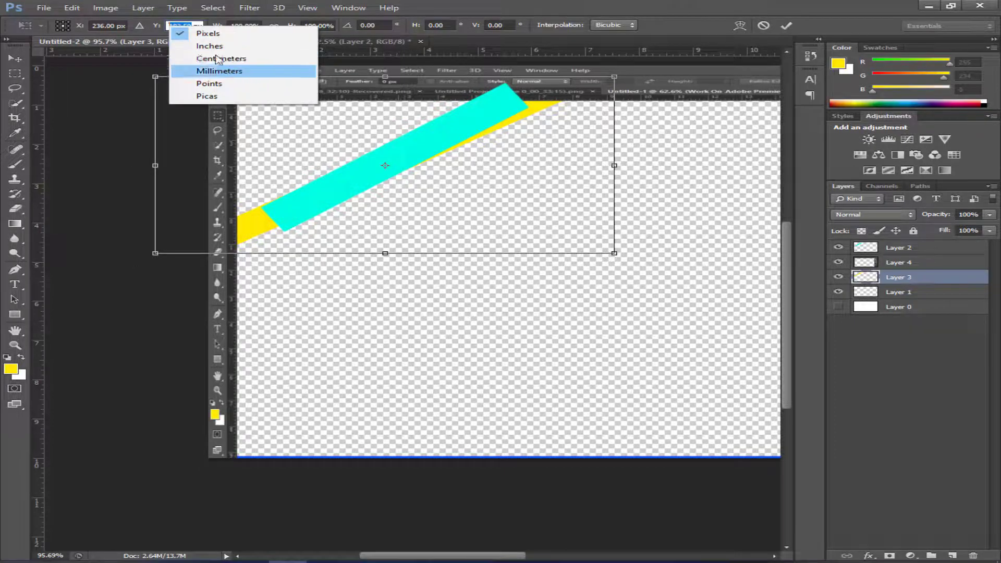
pyautogui.press('Escape')
pyautogui.press('Return')
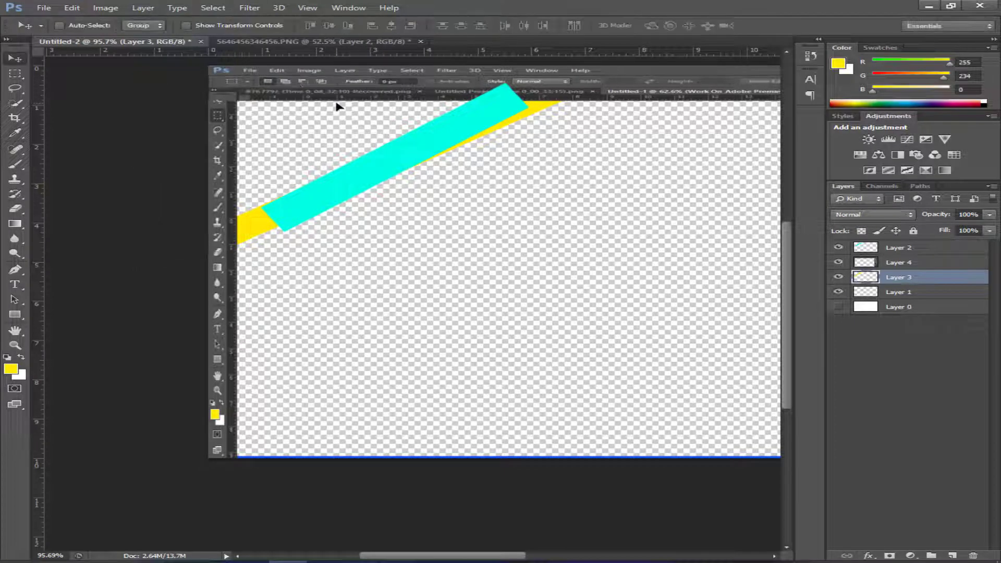
pyautogui.click(878, 250)
pyautogui.hotkey('ctrl', 't')
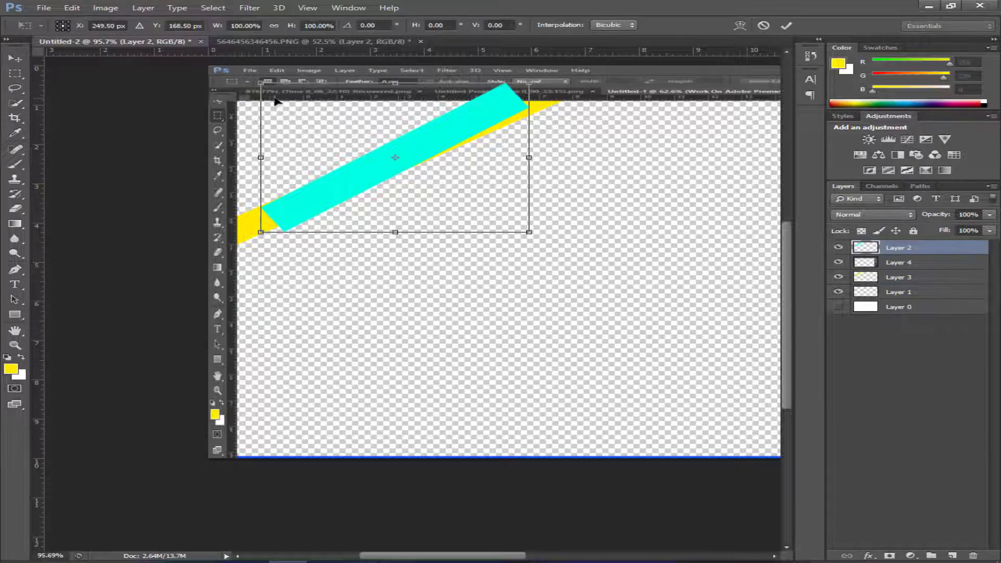
pyautogui.write('1')
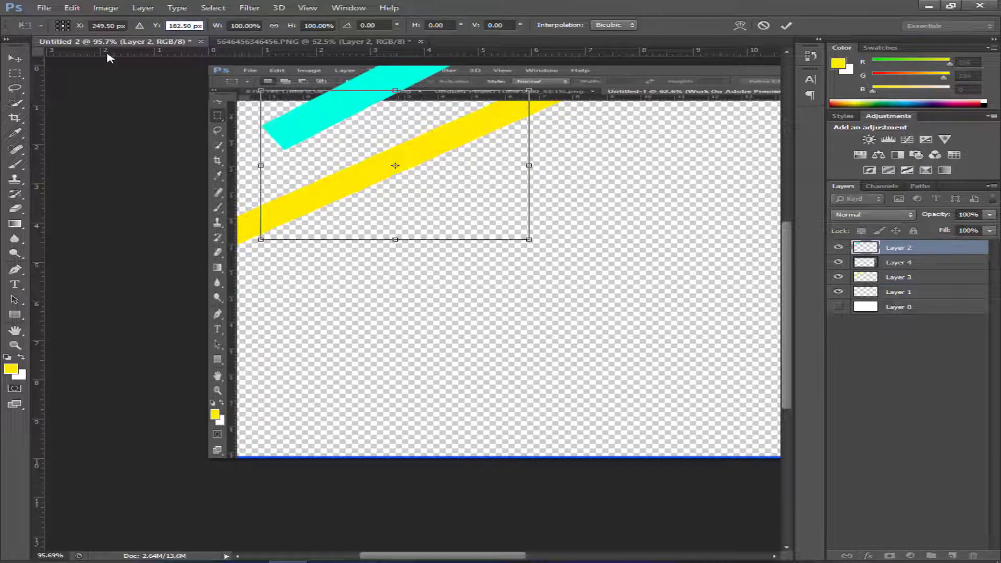
pyautogui.press('Return')
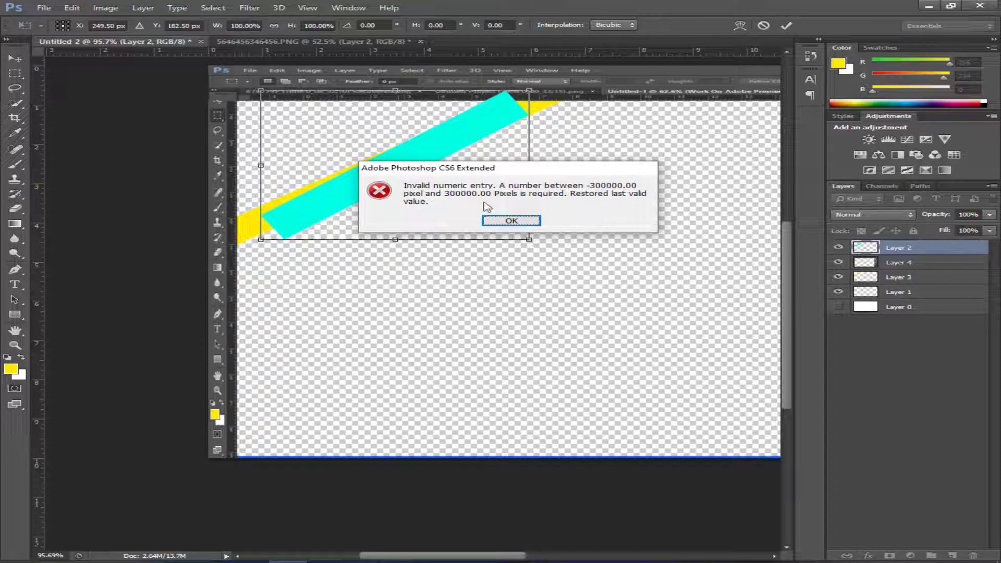
pyautogui.click(493, 220)
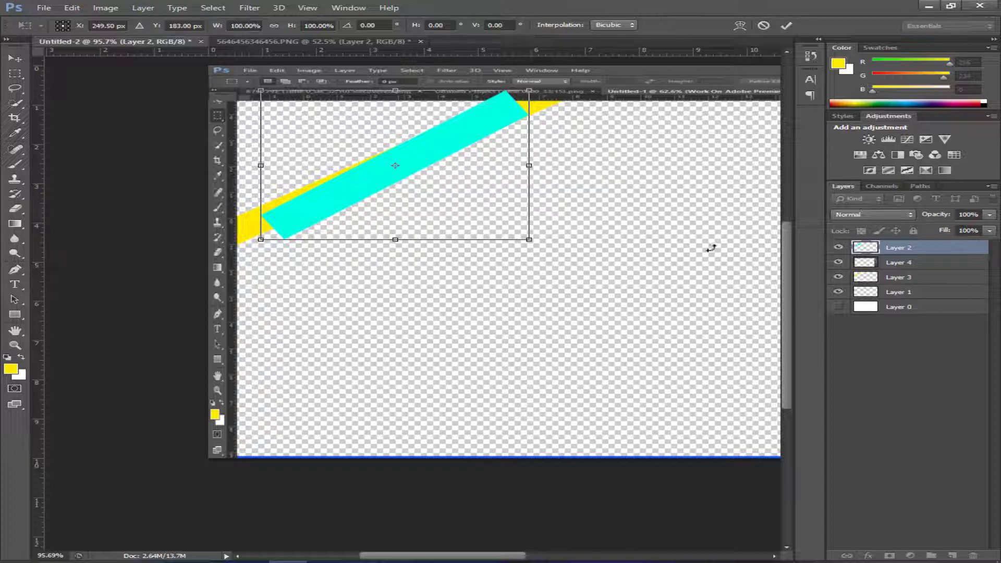
# Briefly reselect the yellow stripe, then put the cyan bar back into Free Transform.
pyautogui.click(890, 276)
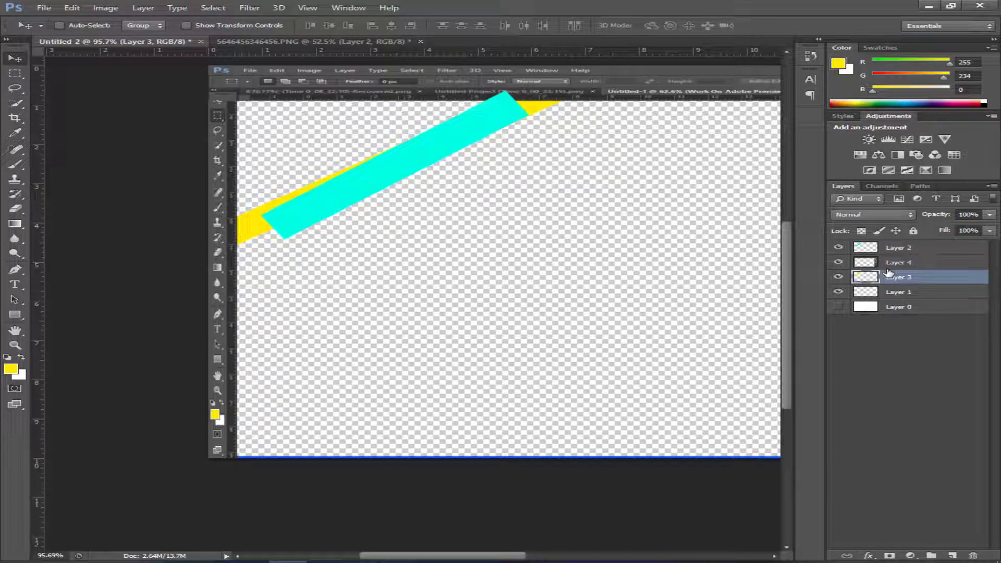
pyautogui.hotkey('ctrl', 't')
pyautogui.press('Return')
pyautogui.click(881, 249)
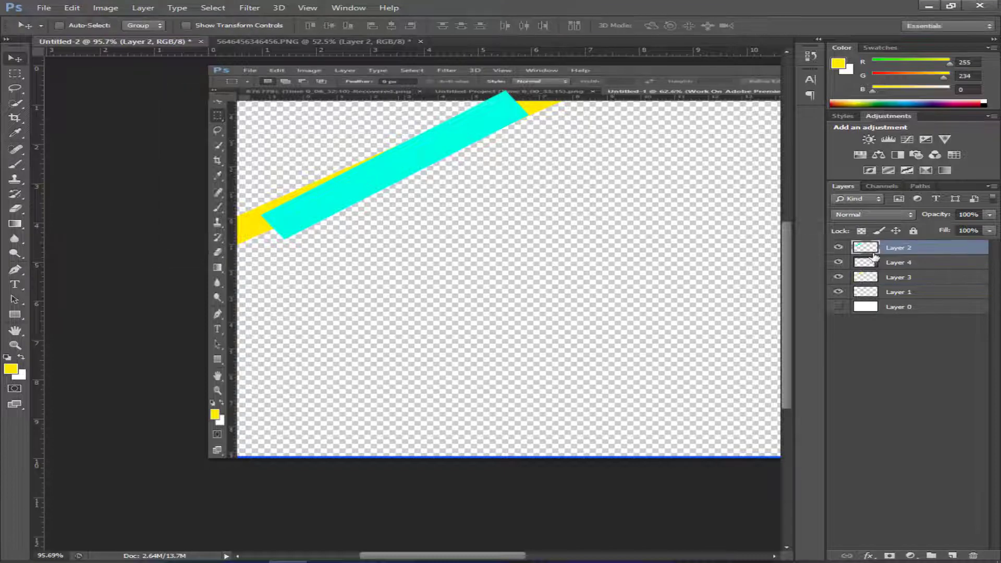
pyautogui.hotkey('ctrl', 't')
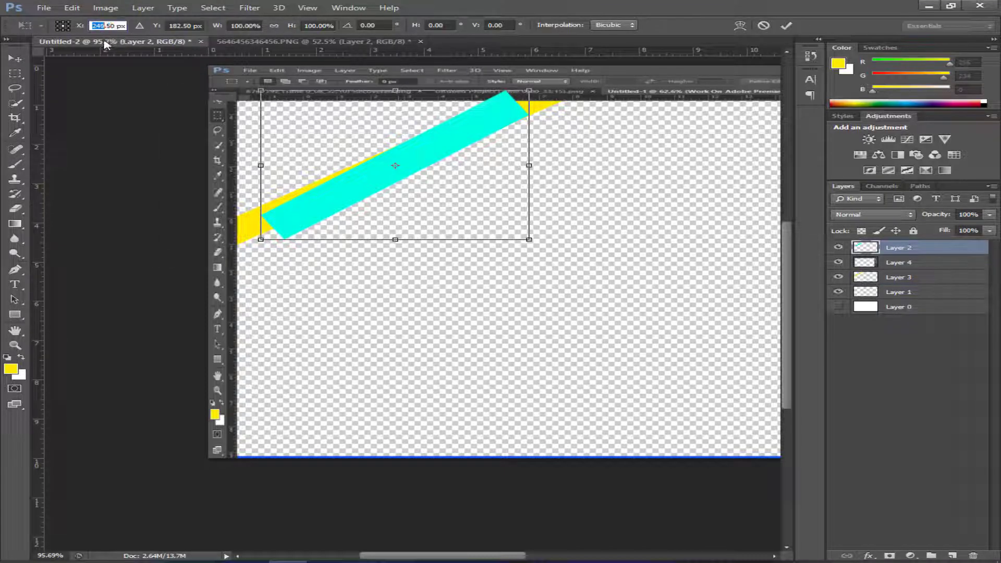
# Set the cyan bar's X position to 236.5, tilt it slightly and enlarge it across the top.
pyautogui.write('236.5')
pyautogui.press('Return')
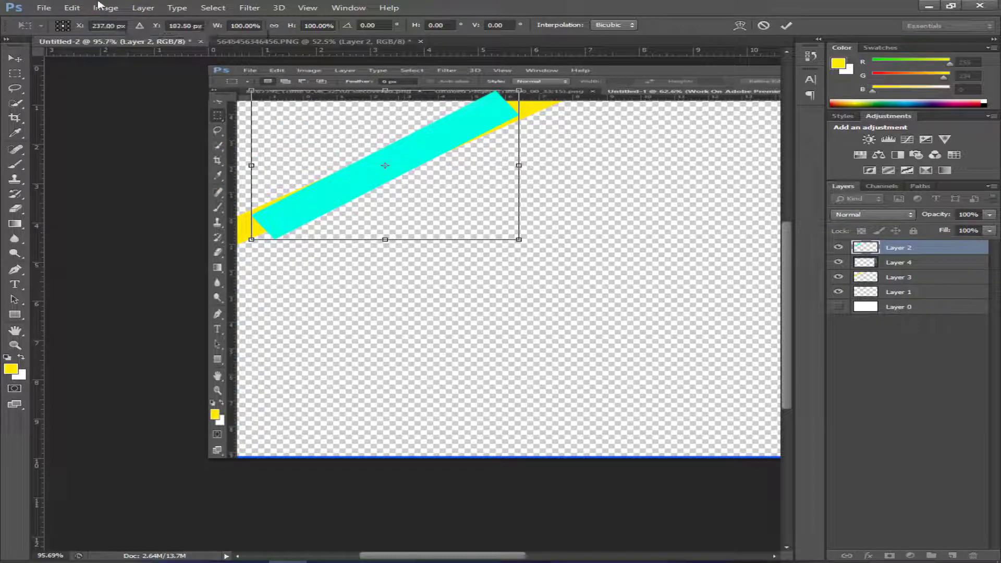
pyautogui.moveTo(387, 80); pyautogui.dragTo(392, 80)
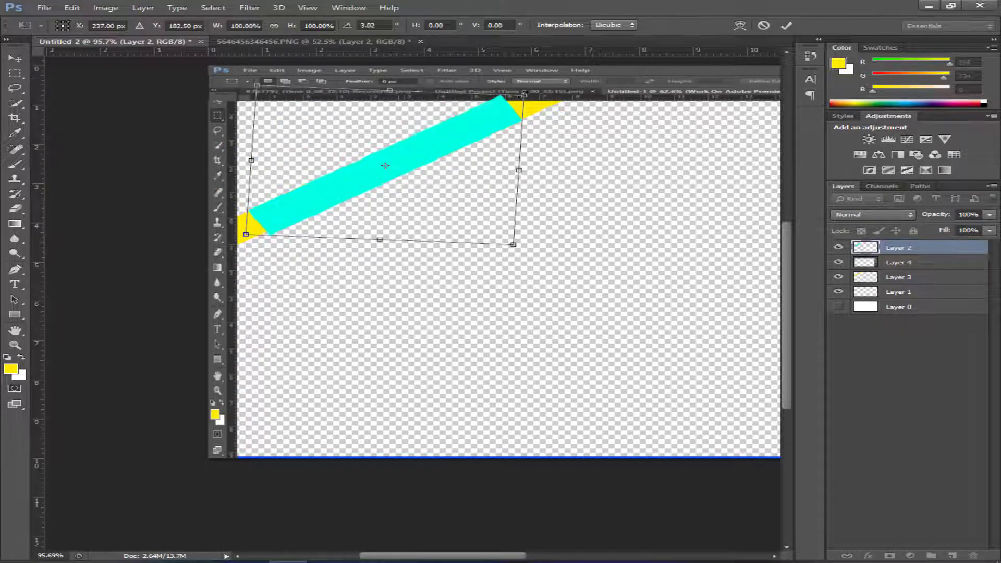
pyautogui.scroll(-3, 523, 95)
pyautogui.moveTo(318, 210); pyautogui.dragTo(436, 149)
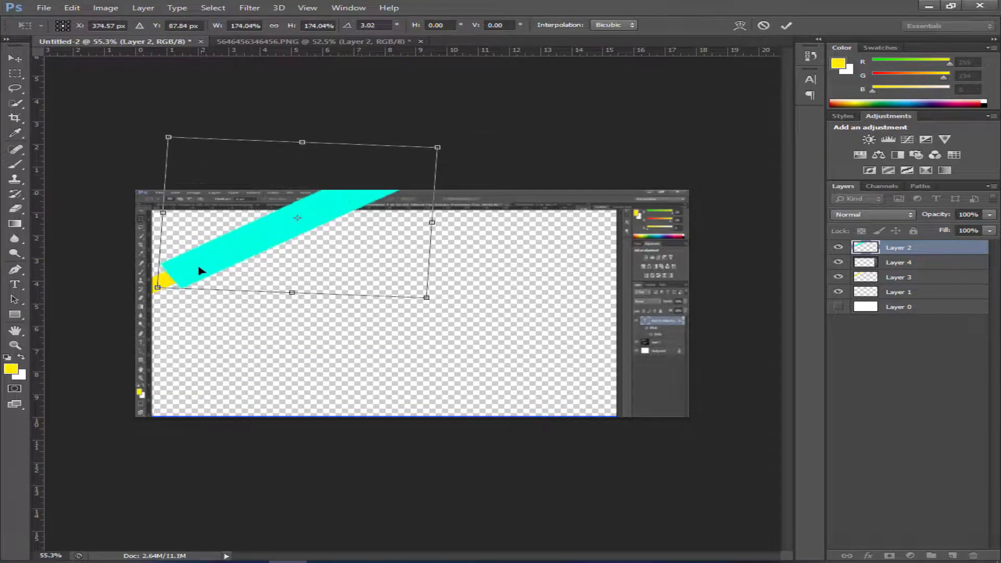
pyautogui.moveTo(157, 287); pyautogui.dragTo(47, 344)
pyautogui.press('Return')
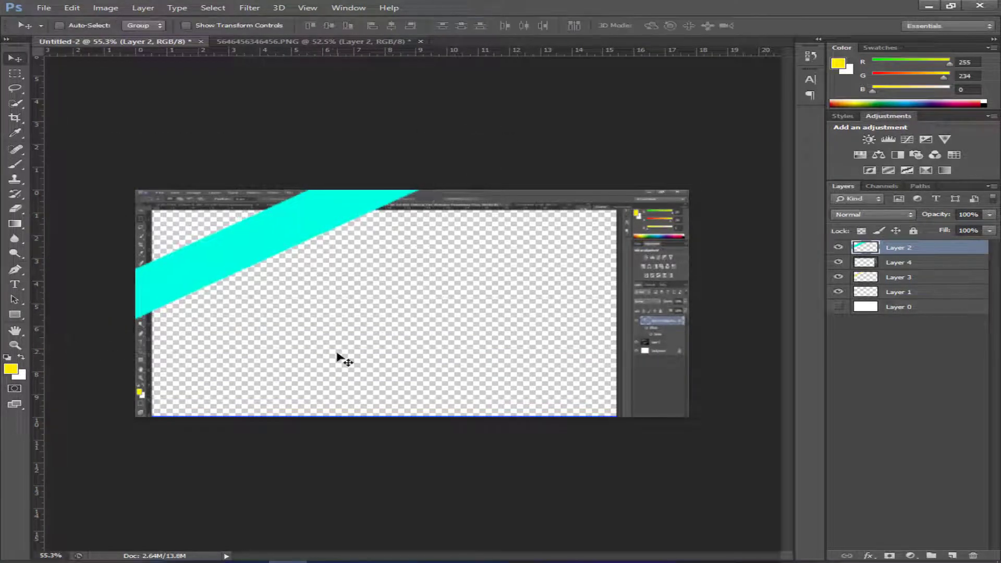
# Shrink the cyan bar to about 83% and nudge it right and down.
pyautogui.hotkey('ctrl', 't')
pyautogui.moveTo(436, 346); pyautogui.dragTo(375, 313)
pyautogui.moveTo(204, 257); pyautogui.dragTo(230, 273)
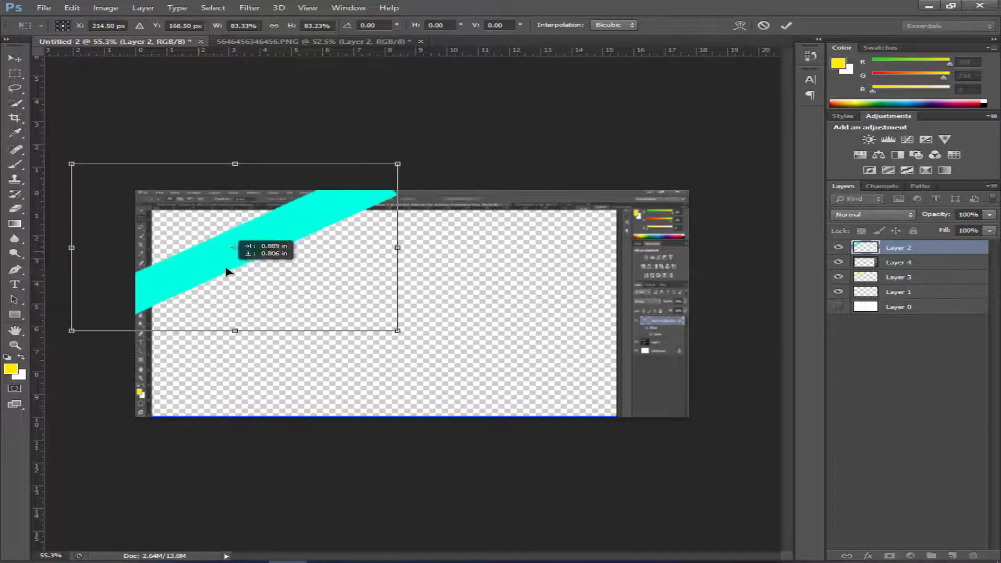
pyautogui.press('Return')
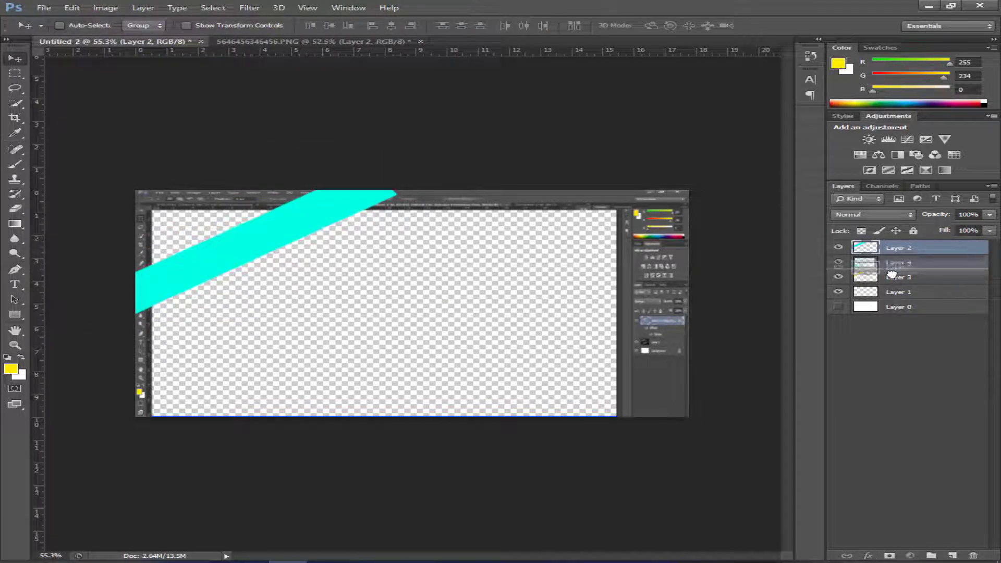
# Move Layer 2 below Layer 3, then scale and tilt the cyan stripe along the yellow band's edge.
pyautogui.moveTo(896, 247); pyautogui.dragTo(891, 281)
pyautogui.hotkey('ctrl', 't')
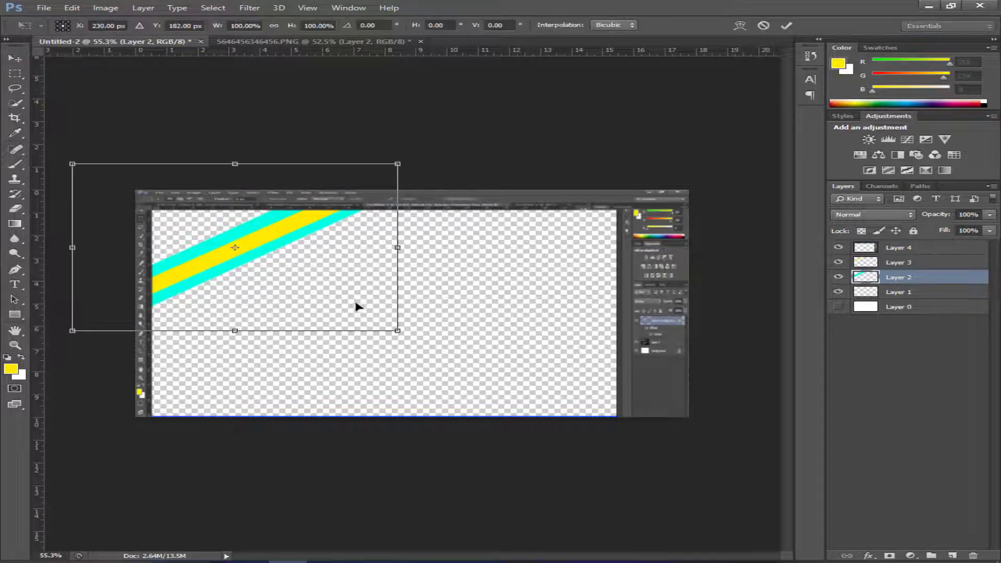
pyautogui.moveTo(398, 329); pyautogui.dragTo(381, 322)
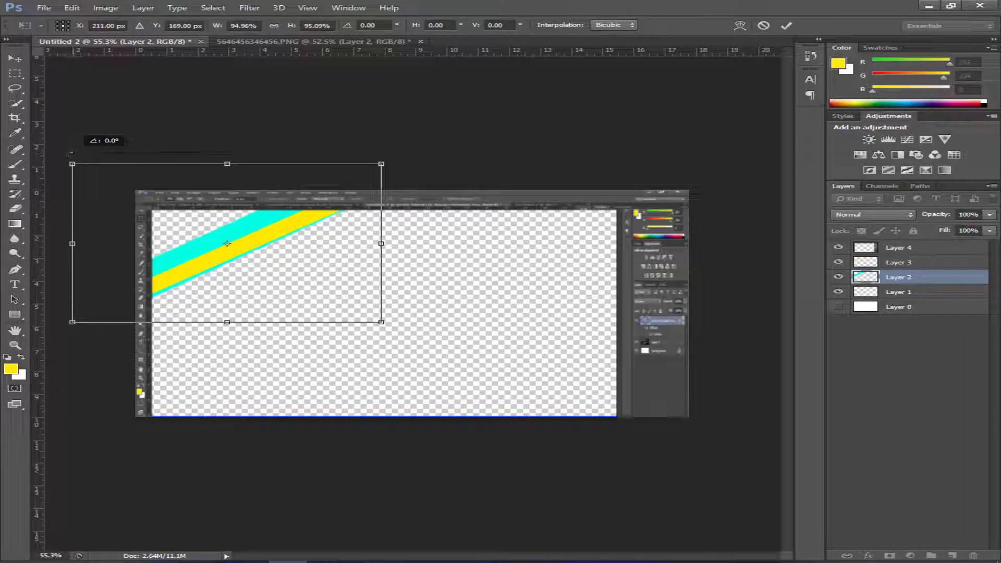
pyautogui.moveTo(68, 155); pyautogui.dragTo(71, 159)
pyautogui.moveTo(227, 163); pyautogui.dragTo(238, 181)
pyautogui.moveTo(73, 258); pyautogui.dragTo(111, 247)
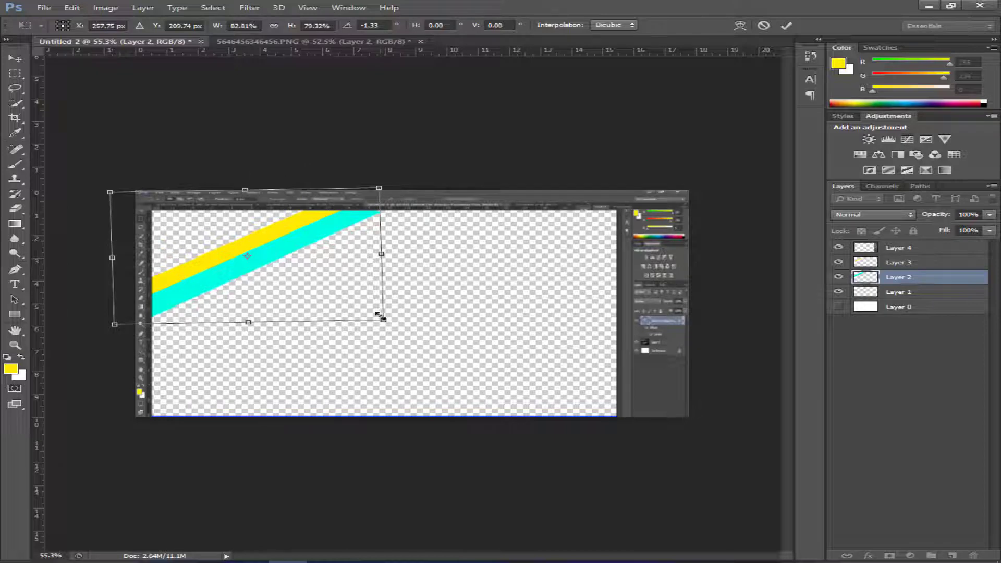
pyautogui.moveTo(383, 319); pyautogui.dragTo(369, 298)
pyautogui.moveTo(111, 193); pyautogui.dragTo(127, 206)
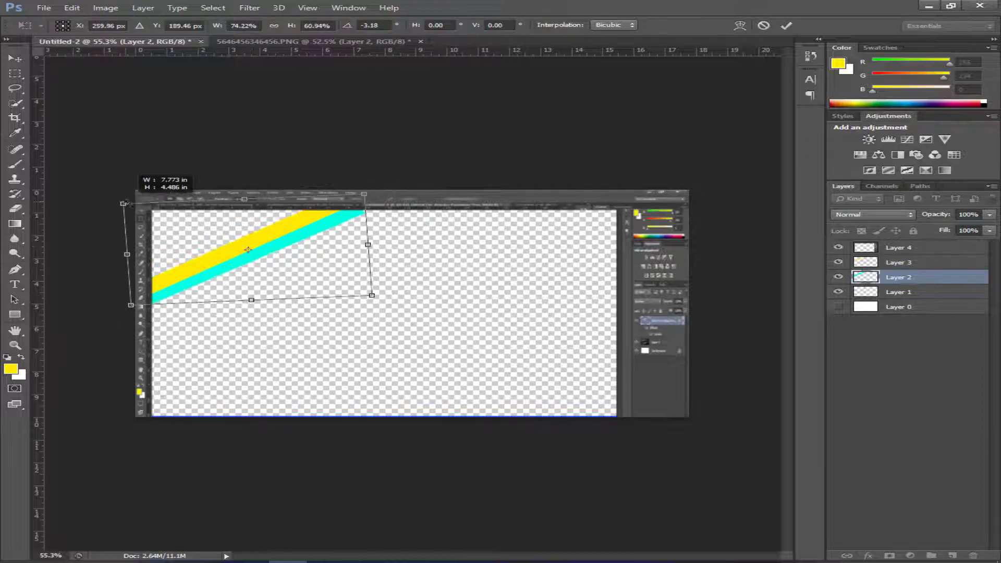
pyautogui.moveTo(392, 188)
pyautogui.mouseDown()
pyautogui.moveTo(383, 167)
pyautogui.moveTo(392, 180)
pyautogui.mouseUp()
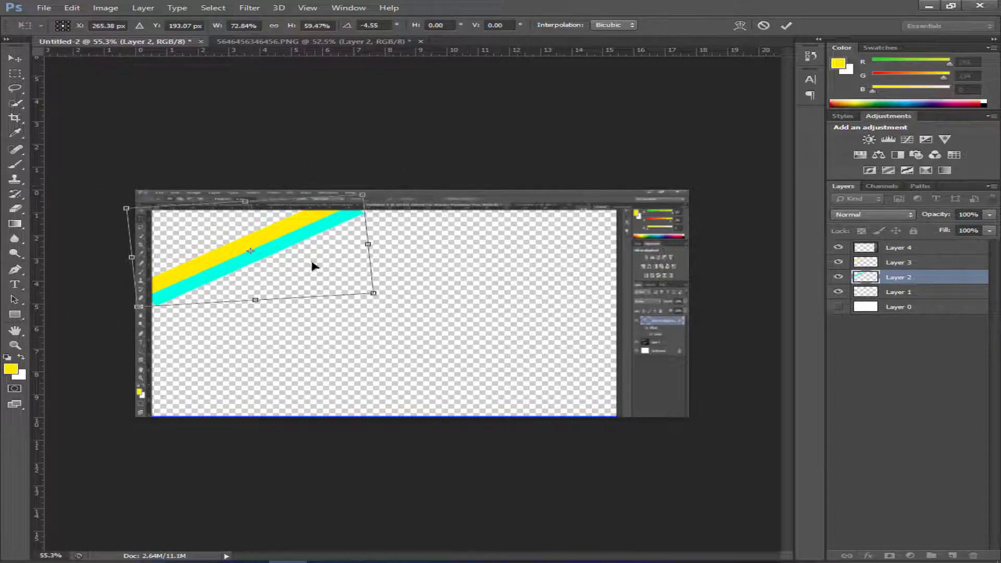
pyautogui.moveTo(315, 264); pyautogui.dragTo(311, 255)
pyautogui.scroll(3, 272, 261)
# Delete the cyan stripe layer and give the yellow band a thin black outside Stroke.
pyautogui.press('Return')
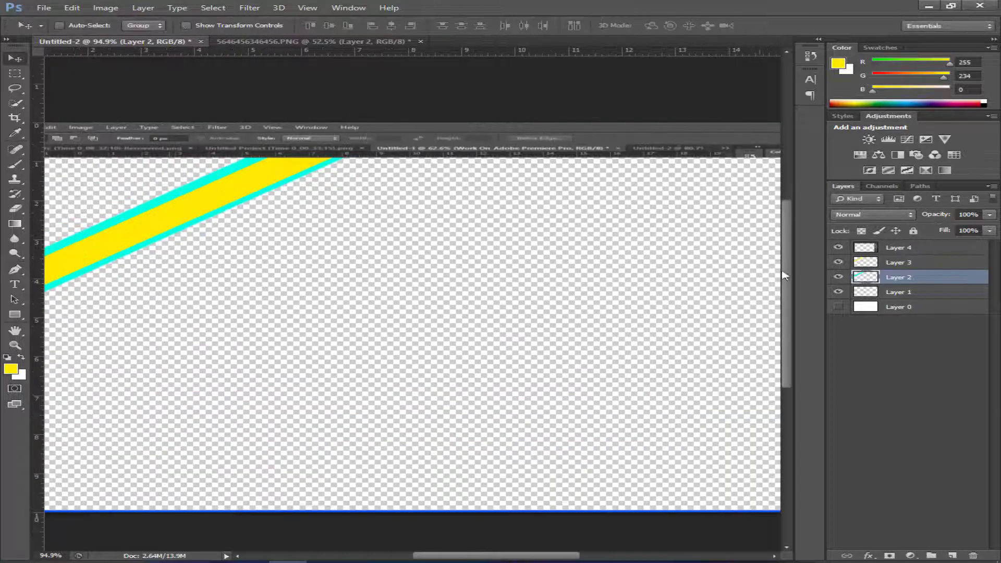
pyautogui.moveTo(870, 277); pyautogui.dragTo(984, 554)
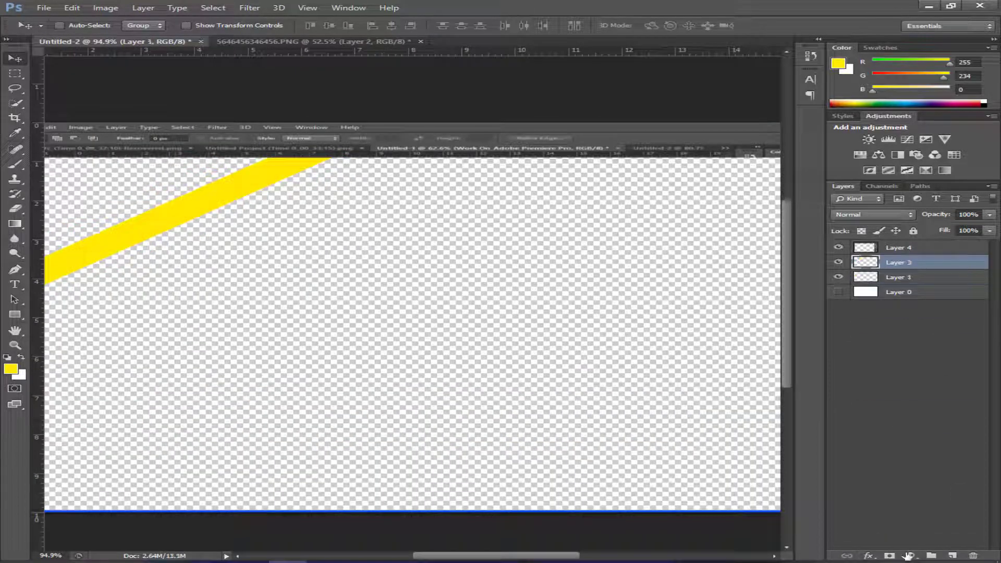
pyautogui.click(868, 555)
pyautogui.press('Escape')
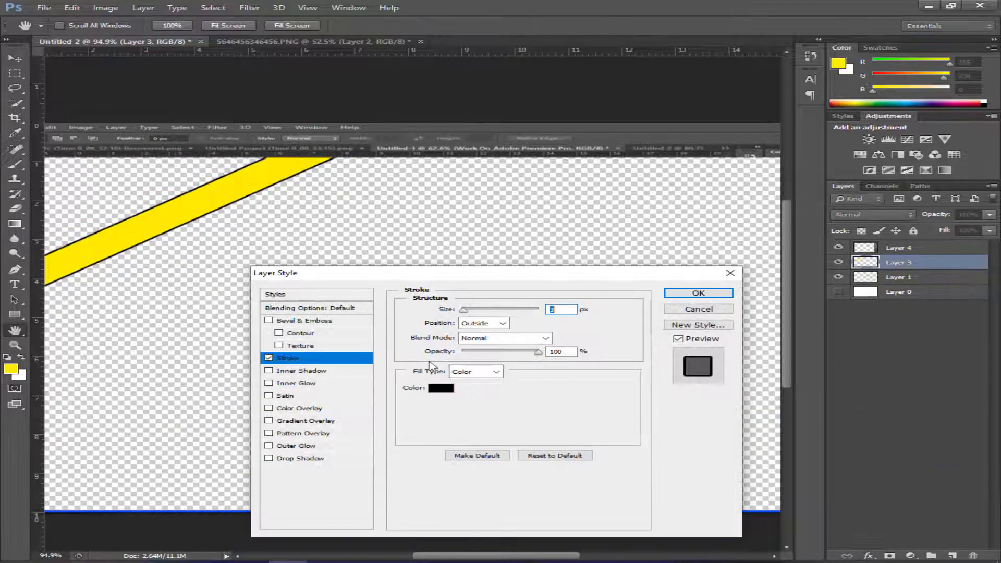
pyautogui.press('Return')
pyautogui.press('v')
pyautogui.hotkey('ctrl', '0')
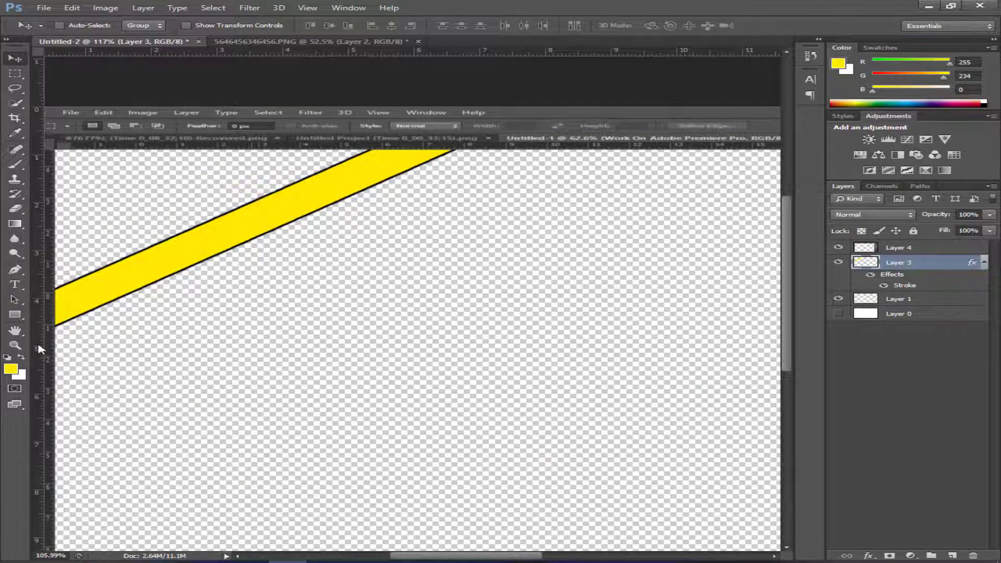
pyautogui.scroll(-3, 39, 348)
# Type the title 'Work On Photo Shop' in a large text box mid-poster and commit it.
pyautogui.press('t')
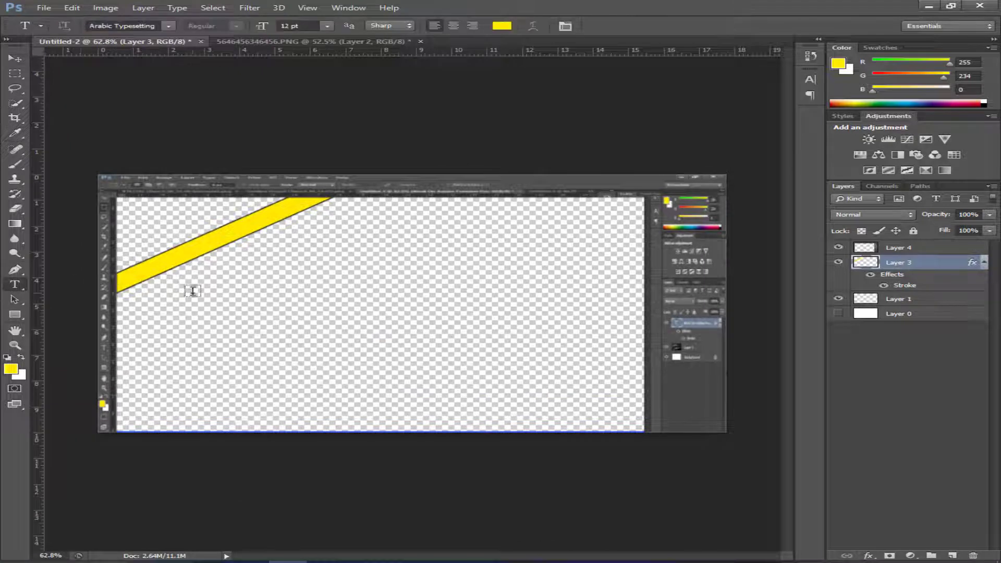
pyautogui.click(323, 295)
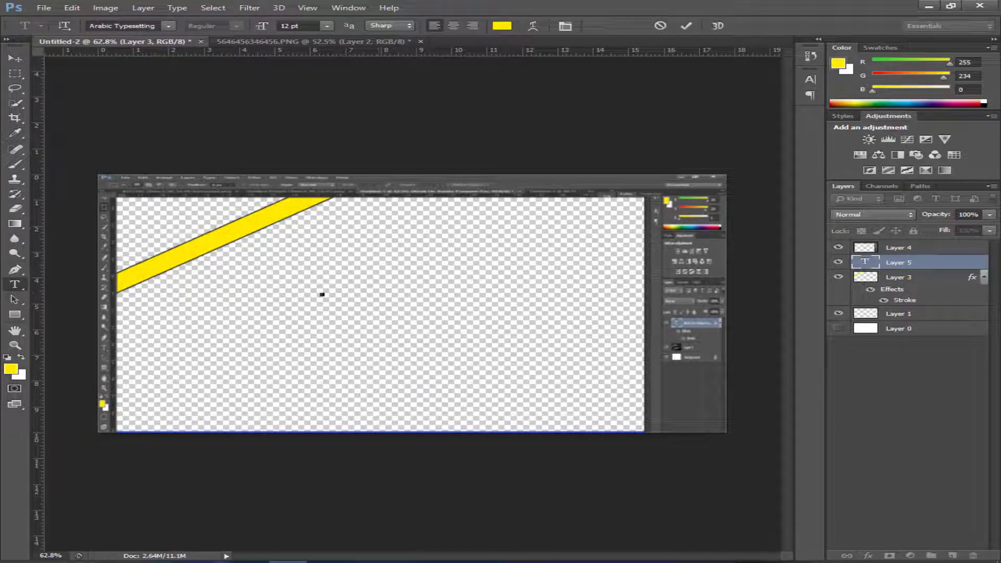
pyautogui.scroll(5, 312, 290)
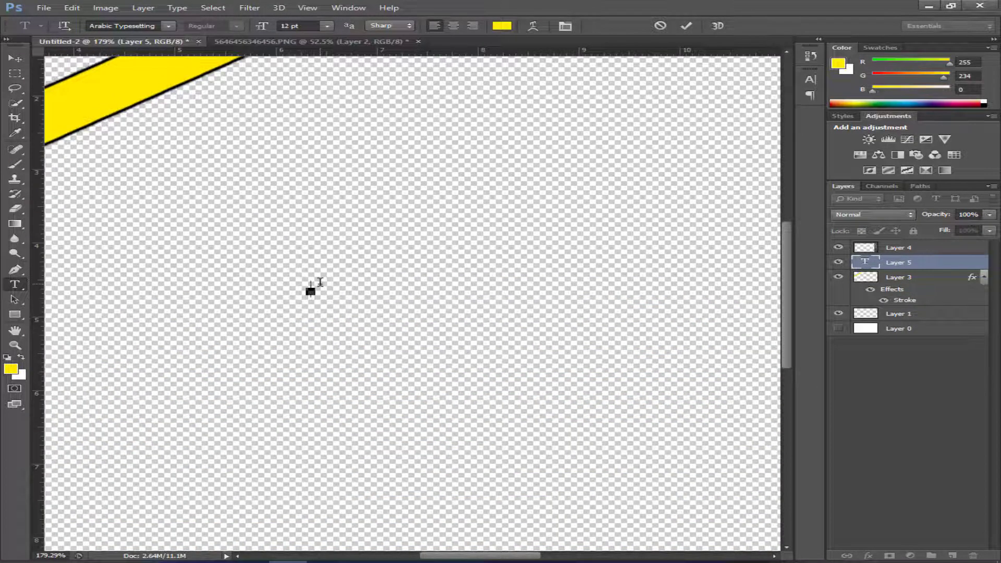
pyautogui.moveTo(324, 297); pyautogui.dragTo(606, 418)
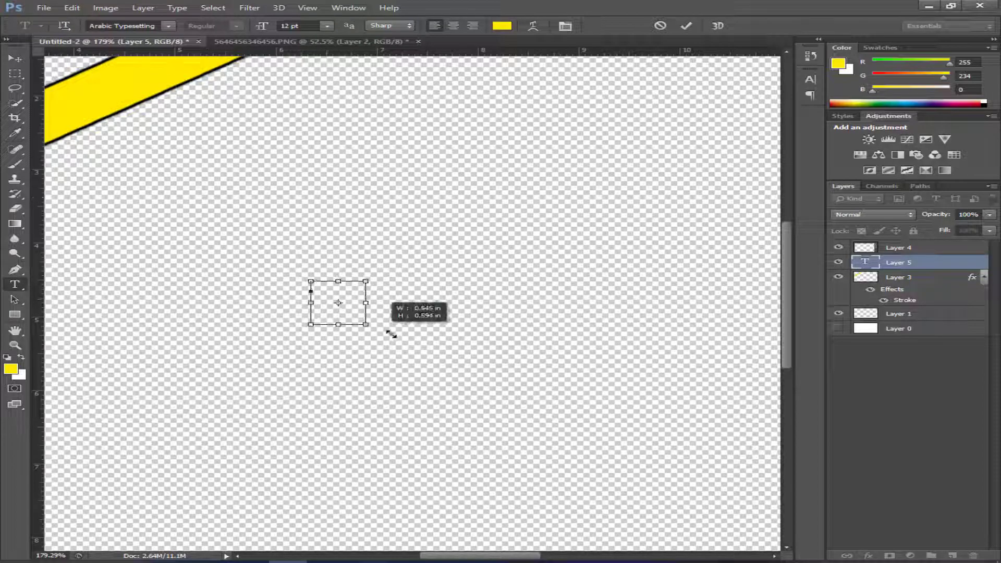
pyautogui.write('ش')
pyautogui.press('BackSpace')
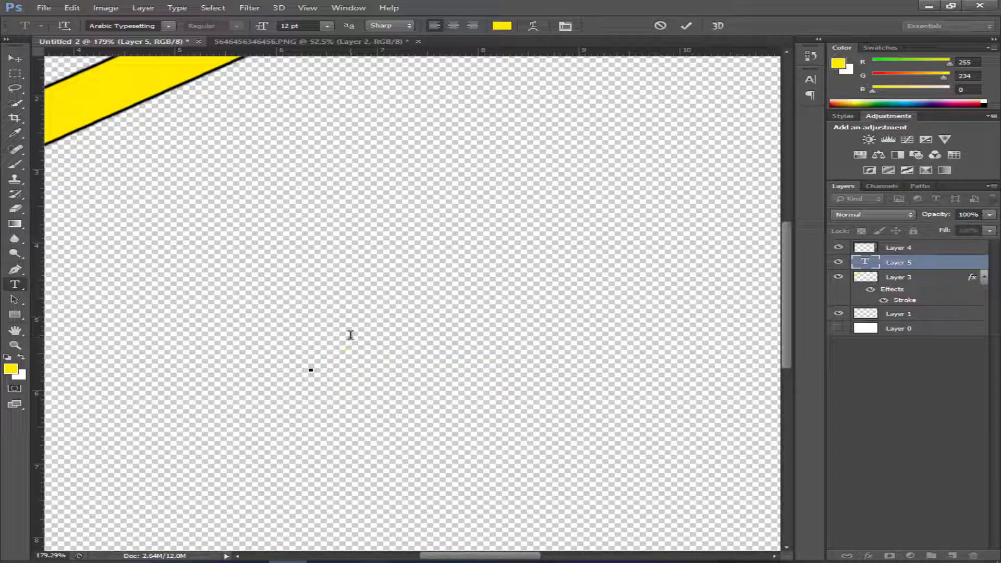
pyautogui.write('ش')
pyautogui.press('BackSpace')
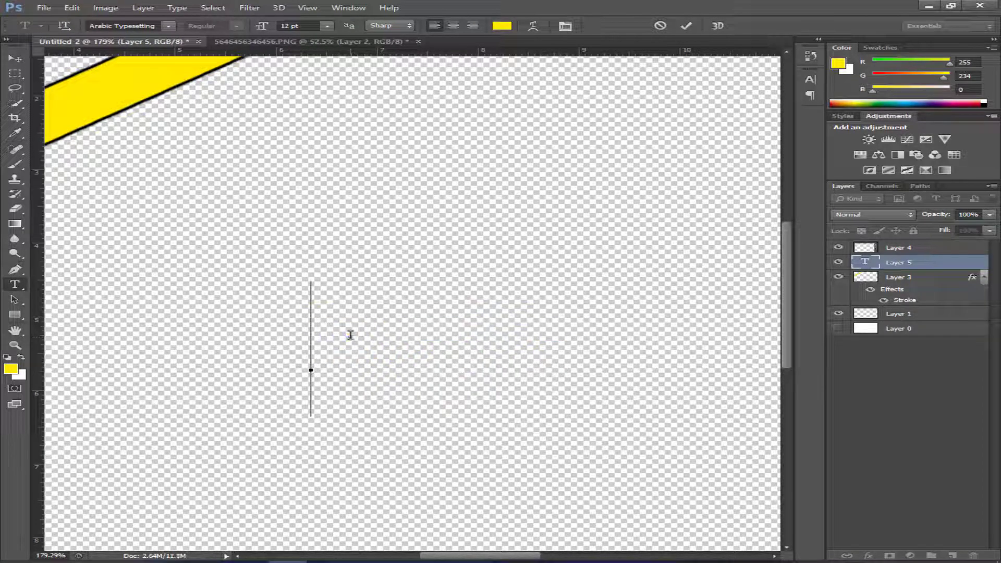
pyautogui.write('Wor')
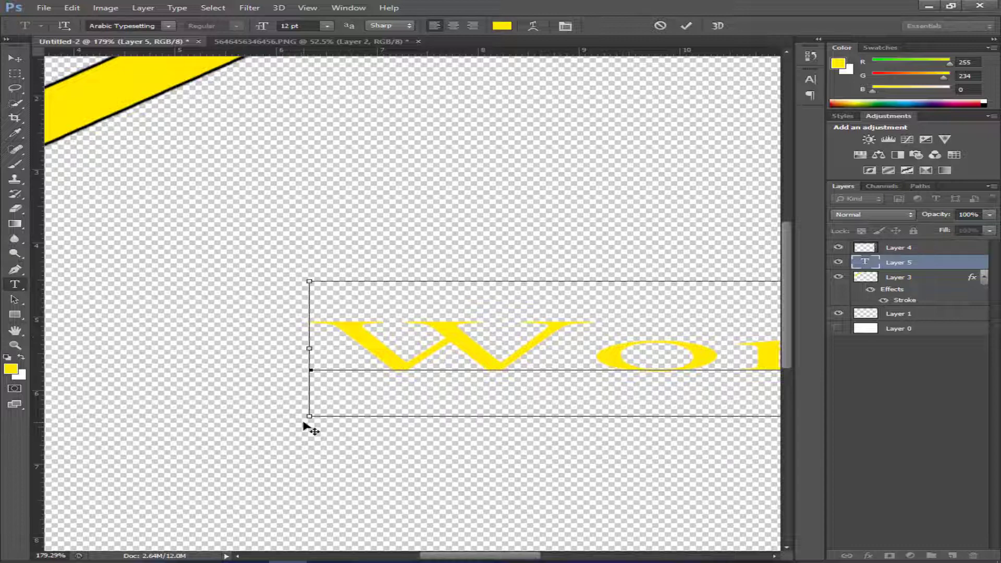
pyautogui.scroll(-10, 530, 364)
pyautogui.hotkey('ctrl', 't')
pyautogui.click(761, 73)
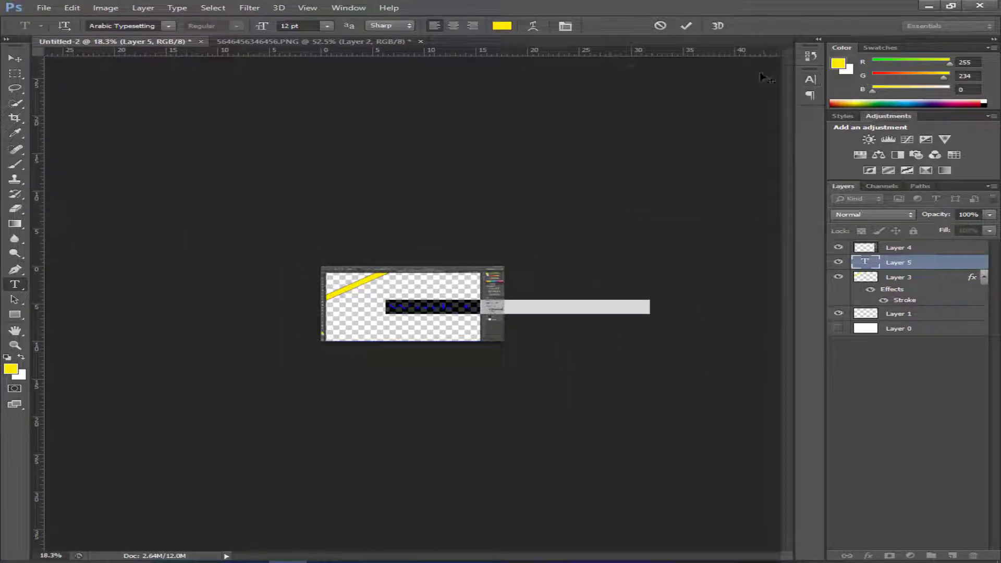
pyautogui.click(14, 58)
# Scale the title text to a readable size across the middle of the poster.
pyautogui.hotkey('ctrl', 't')
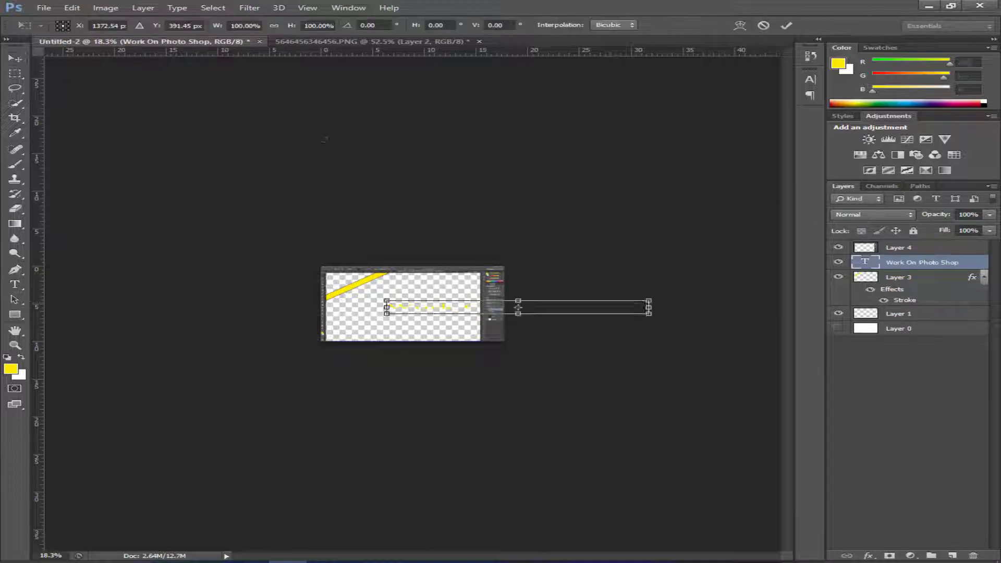
pyautogui.moveTo(651, 308); pyautogui.dragTo(420, 315)
pyautogui.scroll(5, 414, 298)
pyautogui.moveTo(279, 340); pyautogui.dragTo(202, 333)
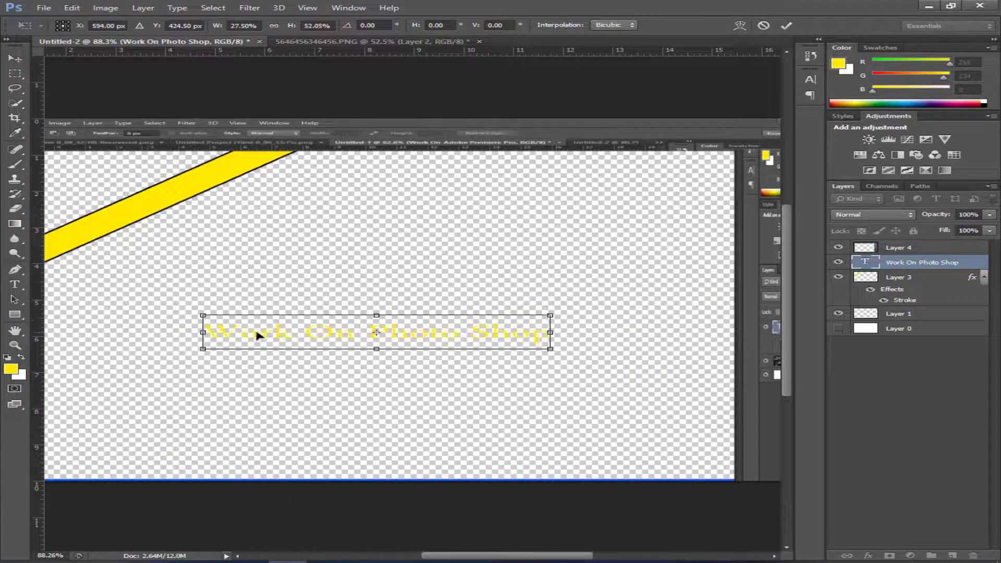
pyautogui.press('Return')
pyautogui.click(14, 284)
# Recolour the whole 'Work On Photo Shop' title cyan (#00ffba).
pyautogui.tripleClick(363, 336)
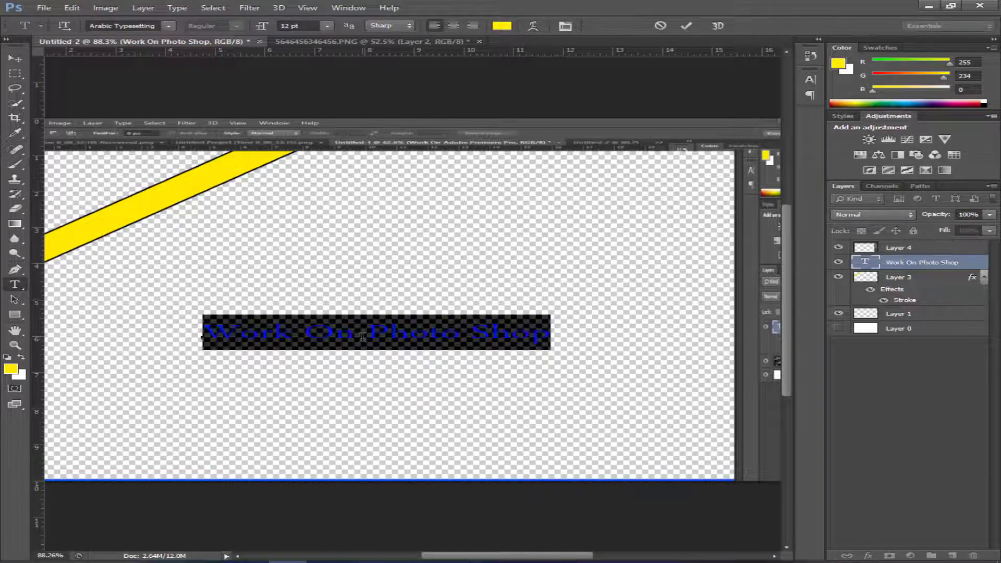
pyautogui.click(11, 369)
pyautogui.click(503, 357)
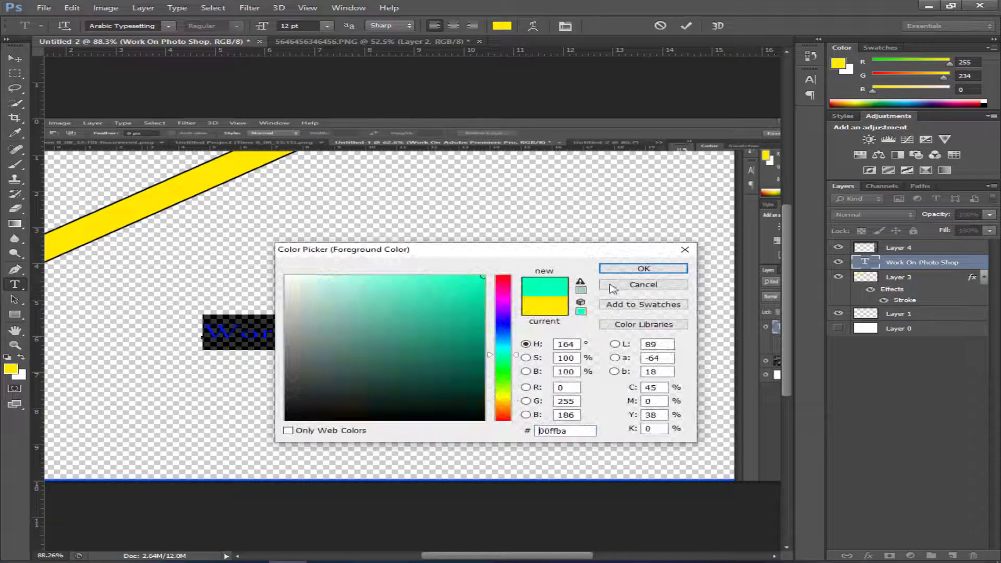
pyautogui.click(643, 269)
pyautogui.click(15, 58)
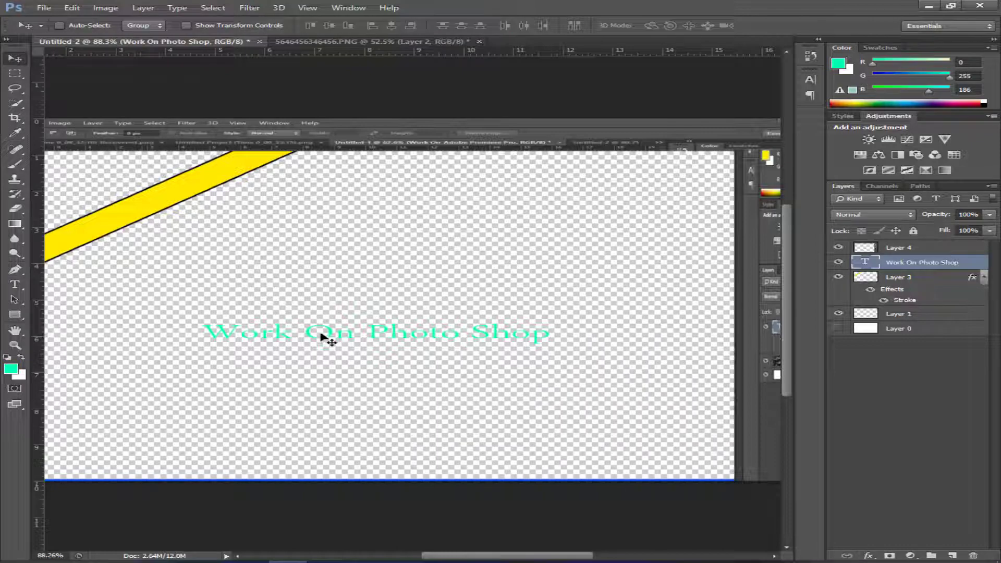
# Rotate the title to follow the yellow band's slope and move it onto the band.
pyautogui.hotkey('ctrl', 't')
pyautogui.moveTo(377, 282); pyautogui.dragTo(354, 286)
pyautogui.moveTo(414, 346); pyautogui.dragTo(162, 223)
pyautogui.moveTo(269, 256); pyautogui.dragTo(402, 246)
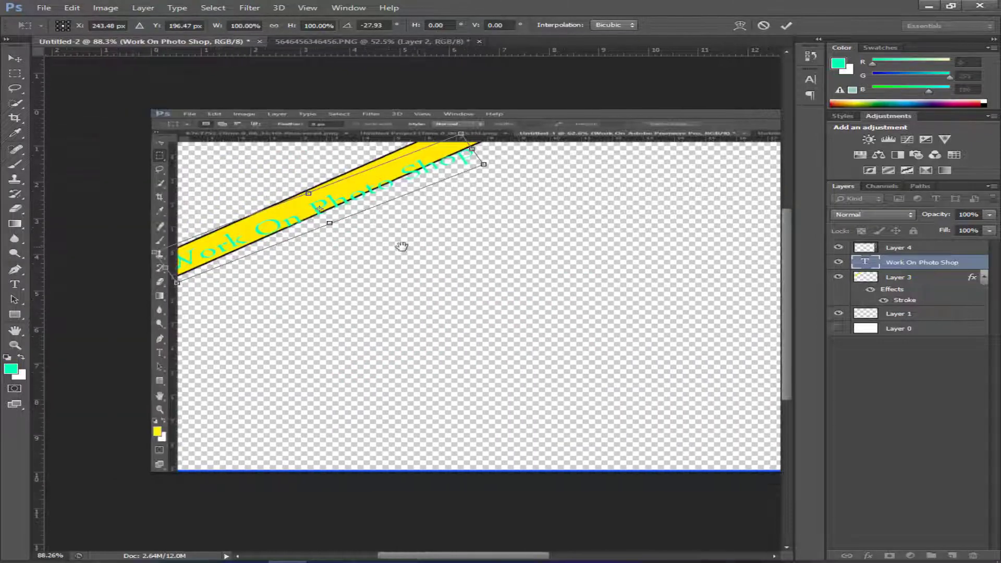
pyautogui.scroll(2, 344, 202)
pyautogui.moveTo(574, 114); pyautogui.dragTo(546, 108)
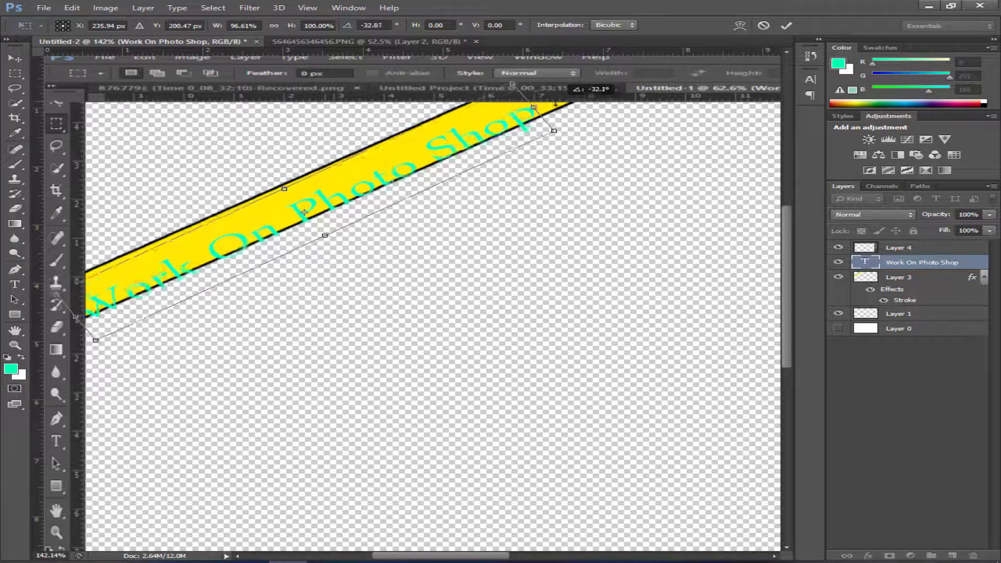
pyautogui.moveTo(333, 247)
pyautogui.mouseDown()
pyautogui.moveTo(349, 238)
pyautogui.moveTo(323, 215)
pyautogui.mouseUp()
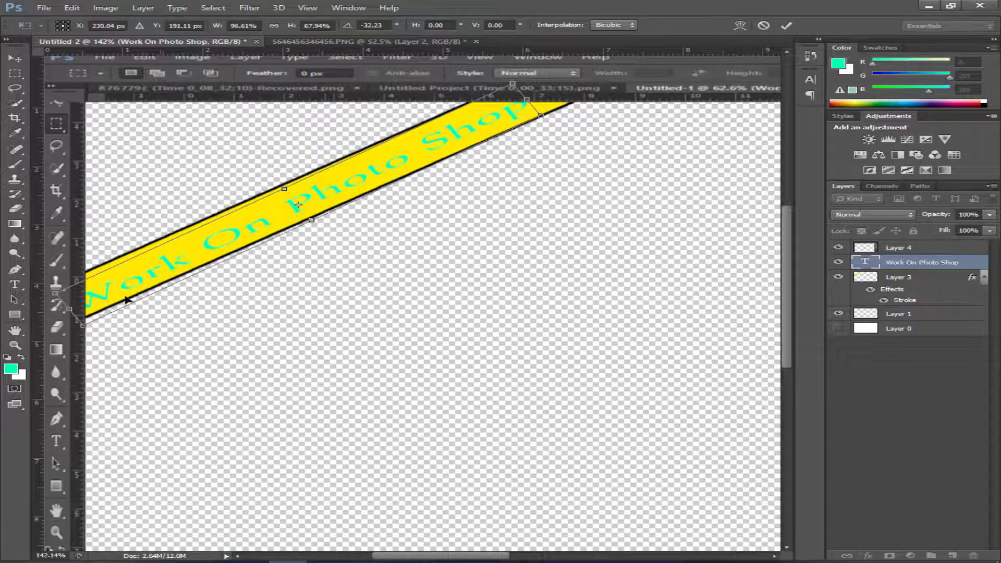
# Shorten and skew the title to sit flush inside the yellow band, then apply the transform.
pyautogui.moveTo(78, 295)
pyautogui.mouseDown()
pyautogui.moveTo(90, 286)
pyautogui.moveTo(86, 272)
pyautogui.mouseUp()
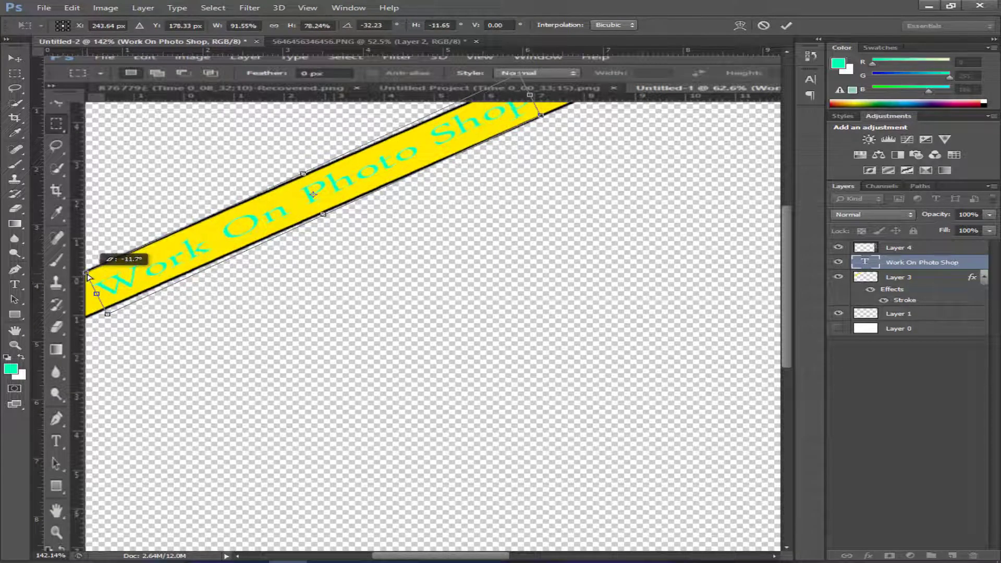
pyautogui.moveTo(110, 317); pyautogui.dragTo(103, 312)
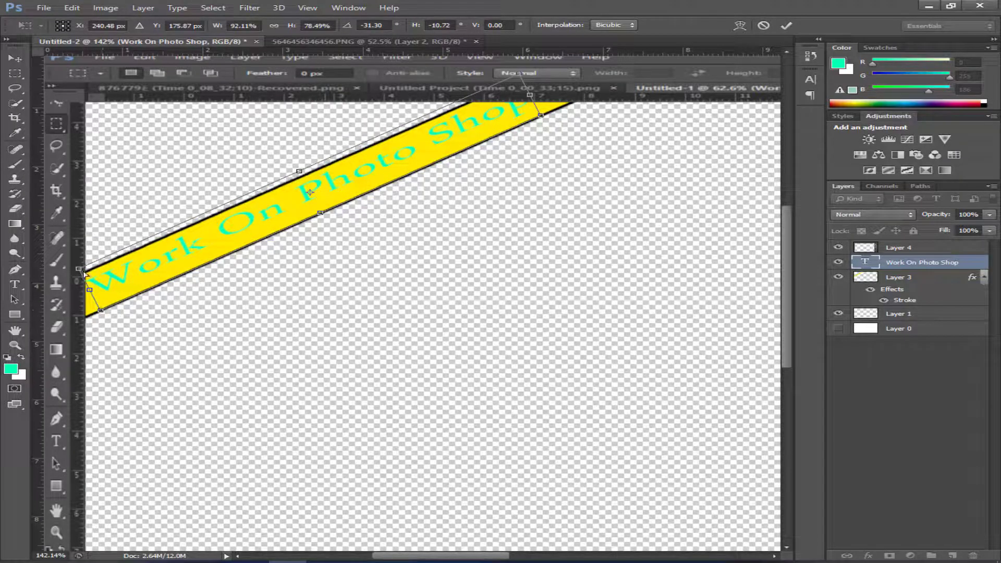
pyautogui.moveTo(80, 269); pyautogui.dragTo(82, 277)
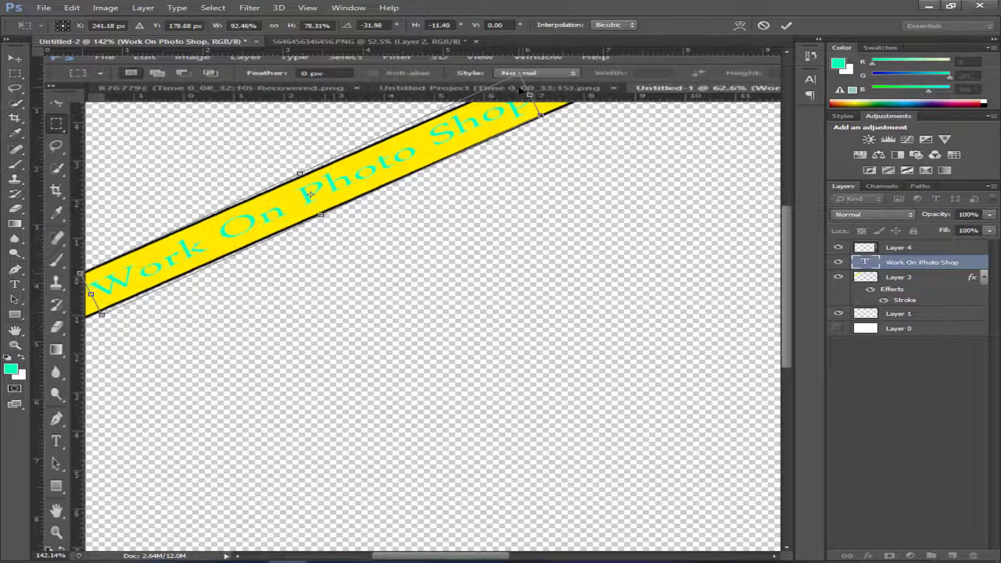
pyautogui.moveTo(530, 95); pyautogui.dragTo(478, 102)
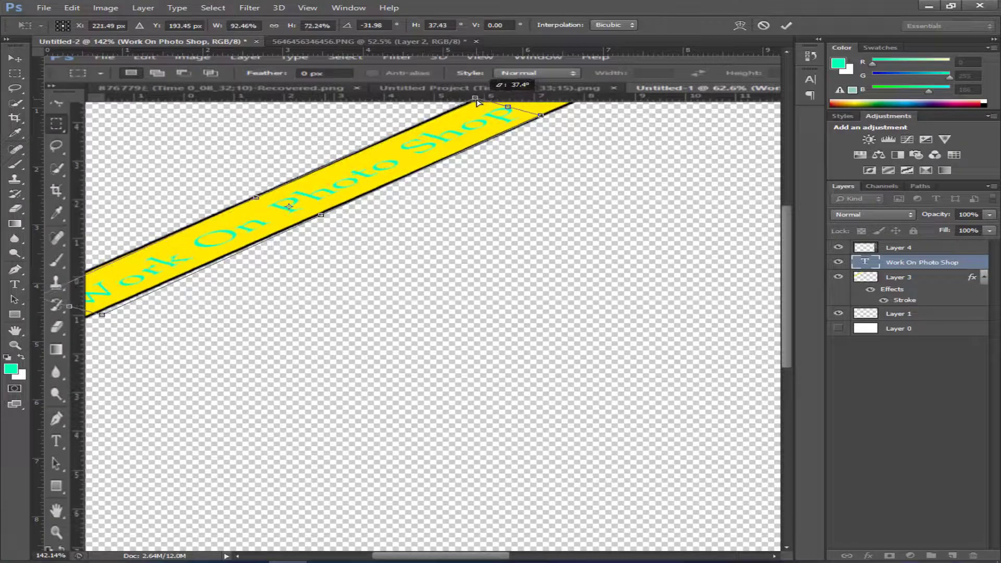
pyautogui.scroll(-1, 124, 281)
pyautogui.moveTo(53, 301); pyautogui.dragTo(90, 284)
pyautogui.moveTo(440, 129); pyautogui.dragTo(406, 142)
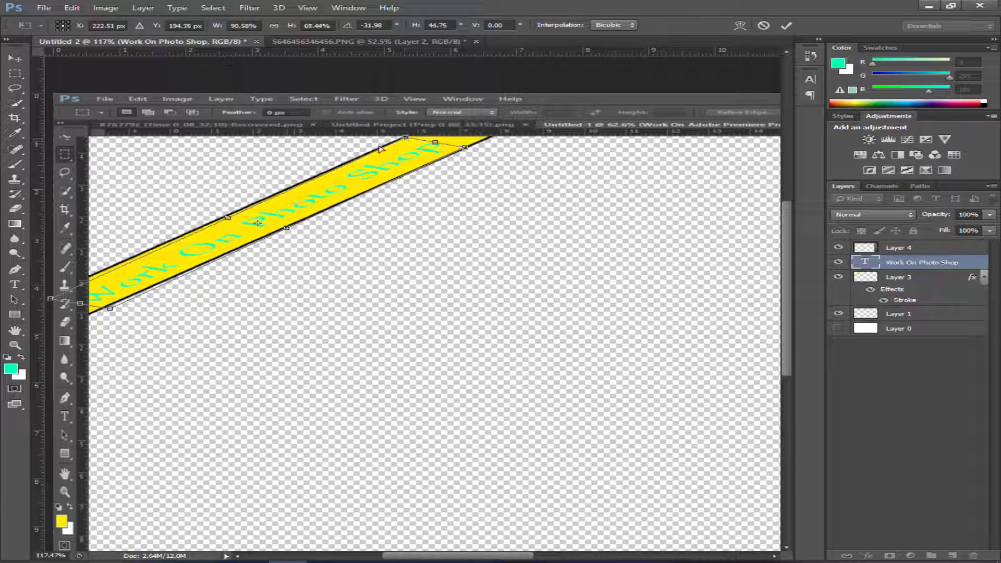
pyautogui.moveTo(88, 292); pyautogui.dragTo(94, 277)
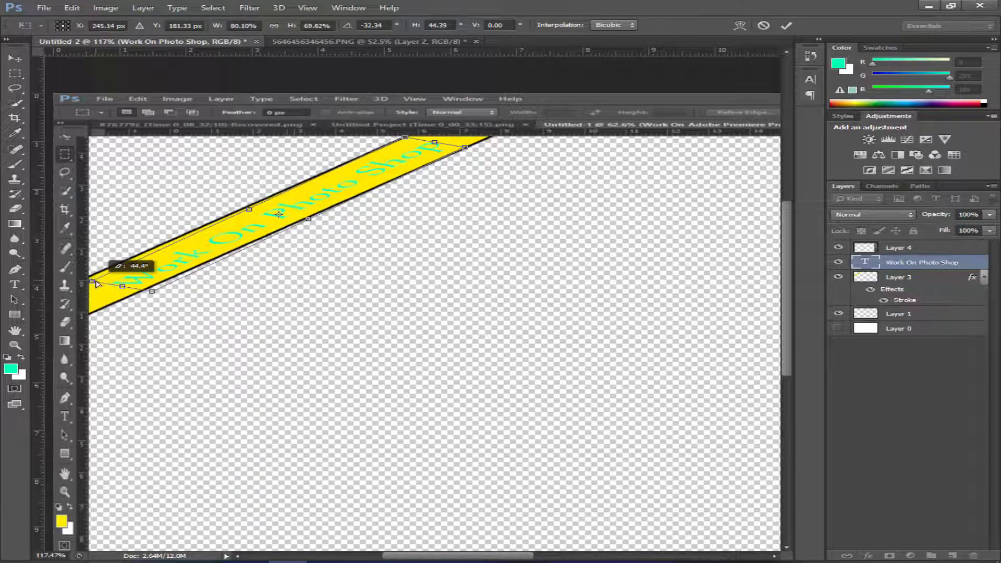
pyautogui.press('Return')
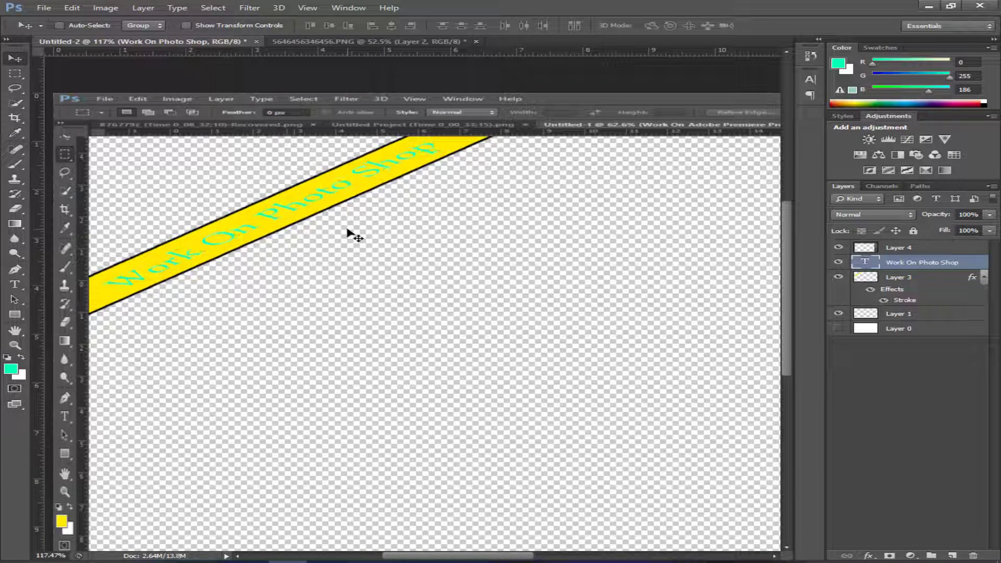
# Change the whole title's text colour to white.
pyautogui.click(148, 279)
pyautogui.hotkey('ctrl', 'a')
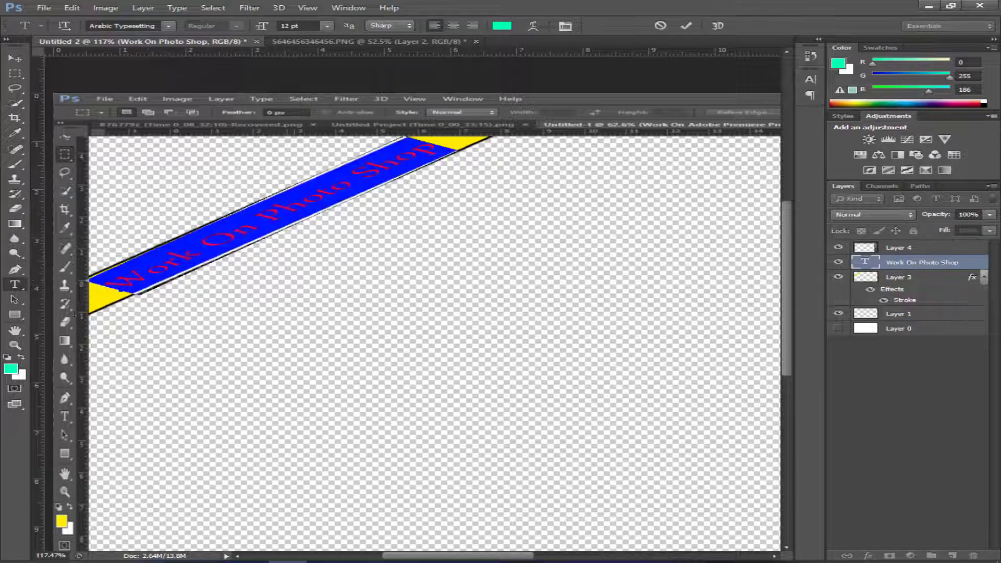
pyautogui.click(502, 25)
pyautogui.click(138, 183)
pyautogui.click(643, 266)
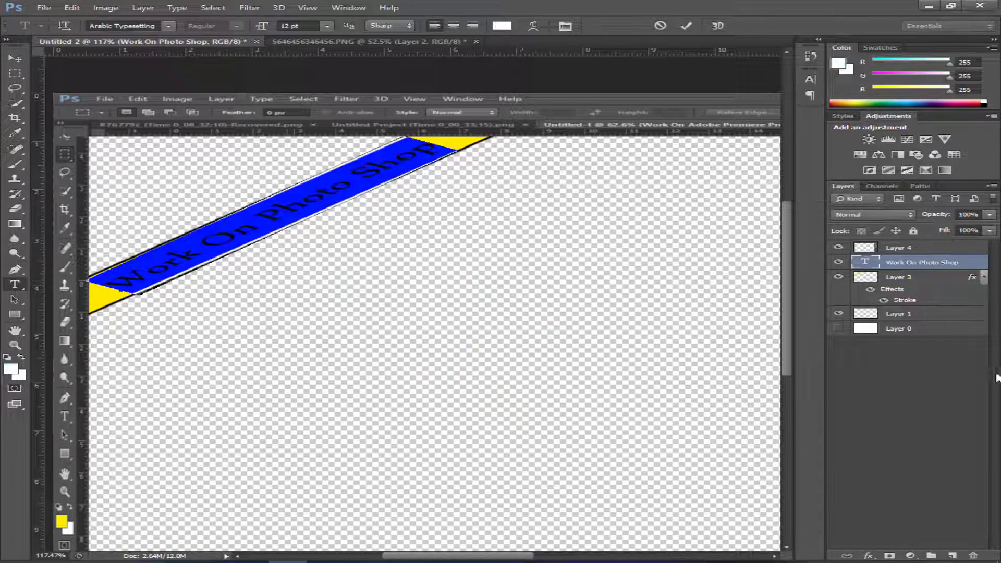
# Add a black Stroke layer effect of size 95 to the title.
pyautogui.click(861, 557)
pyautogui.click(898, 446)
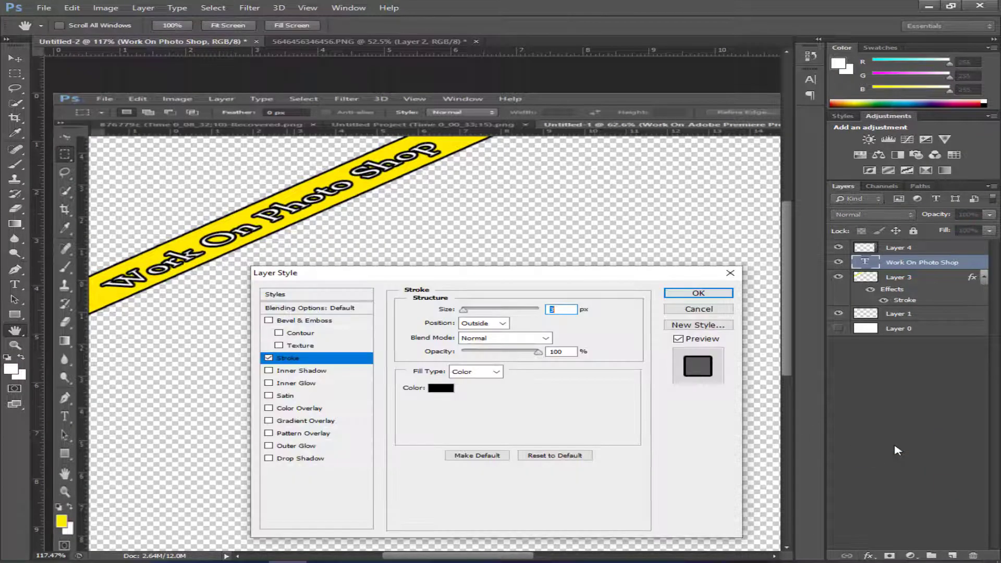
pyautogui.write('9')
pyautogui.write('5')
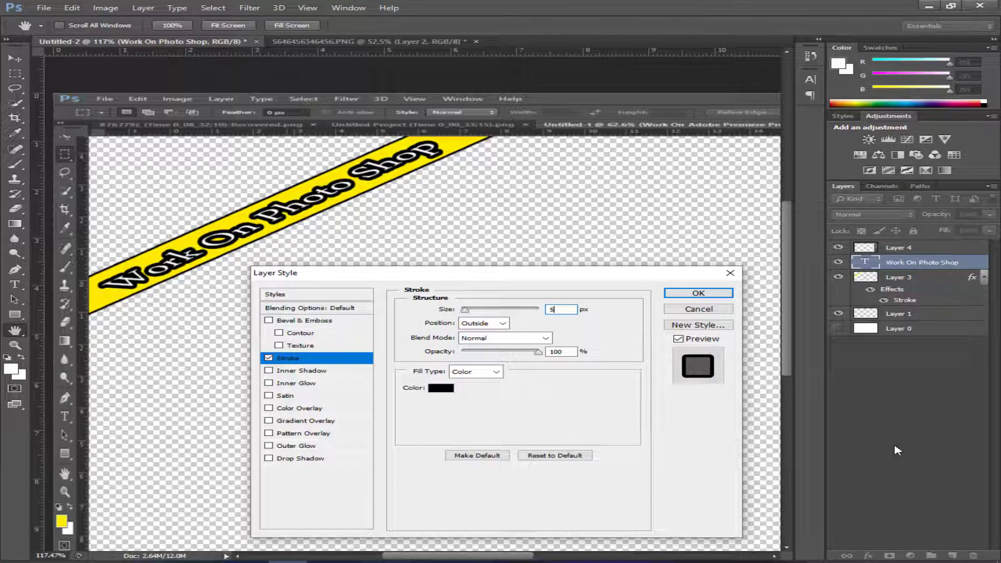
pyautogui.press('Return')
pyautogui.scroll(-5, 416, 322)
pyautogui.scroll(3, 415, 321)
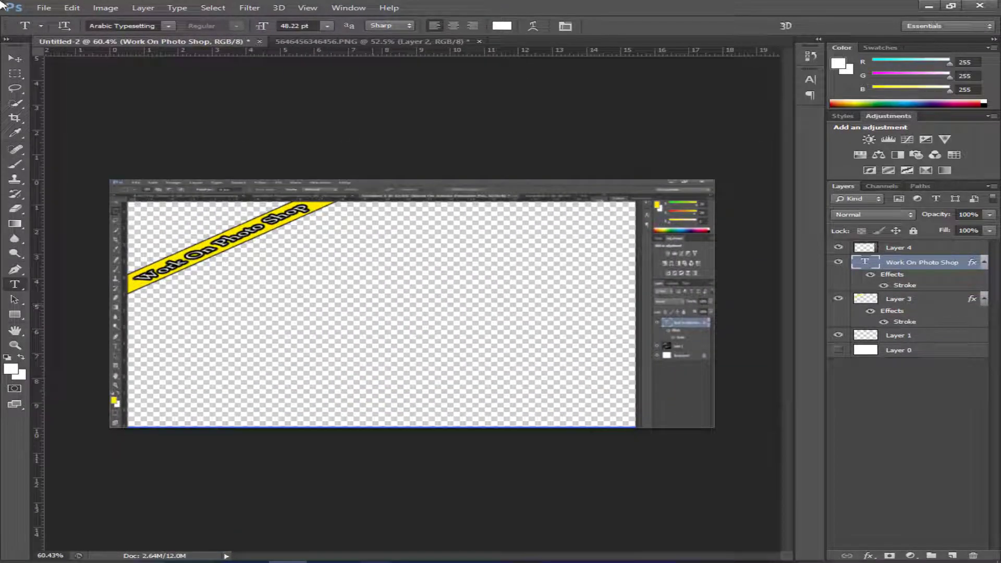
# Save the poster as 'new poster.psd' on Local Disk (D:), accepting the Photoshop format options.
pyautogui.click(44, 7)
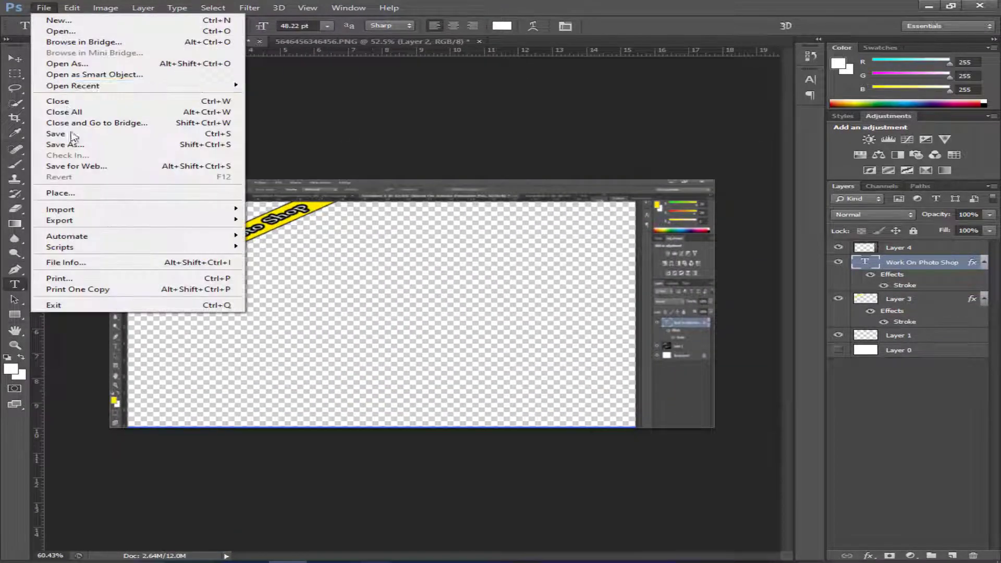
pyautogui.click(96, 148)
pyautogui.click(292, 218)
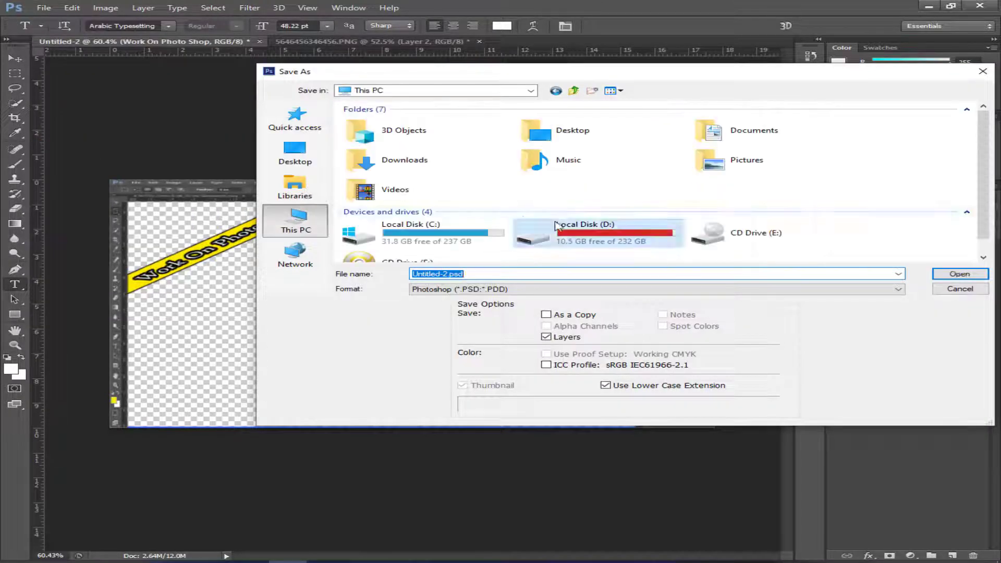
pyautogui.doubleClick(553, 230)
pyautogui.doubleClick(448, 273)
pyautogui.write('ew poster')
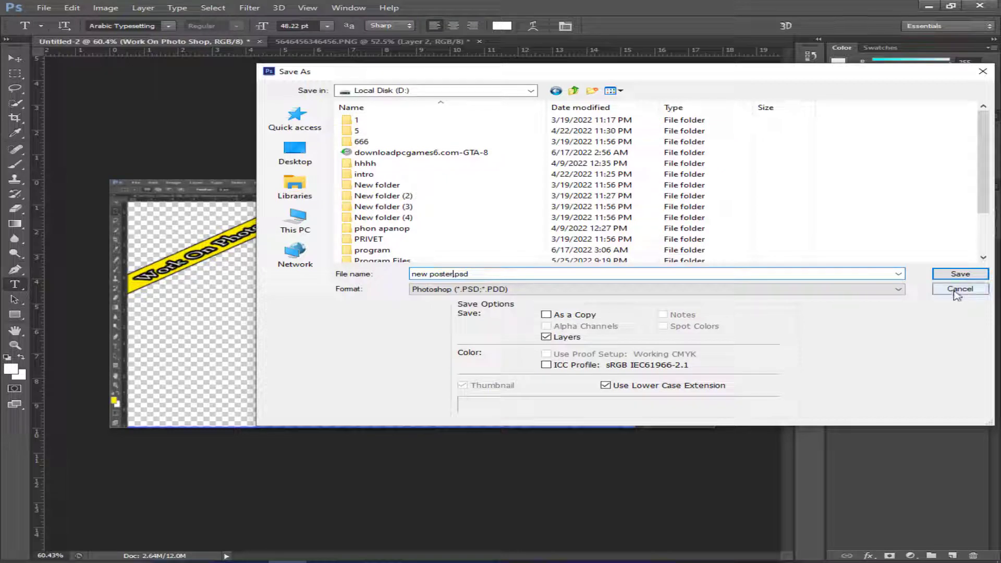
pyautogui.scroll(-2, 536, 223)
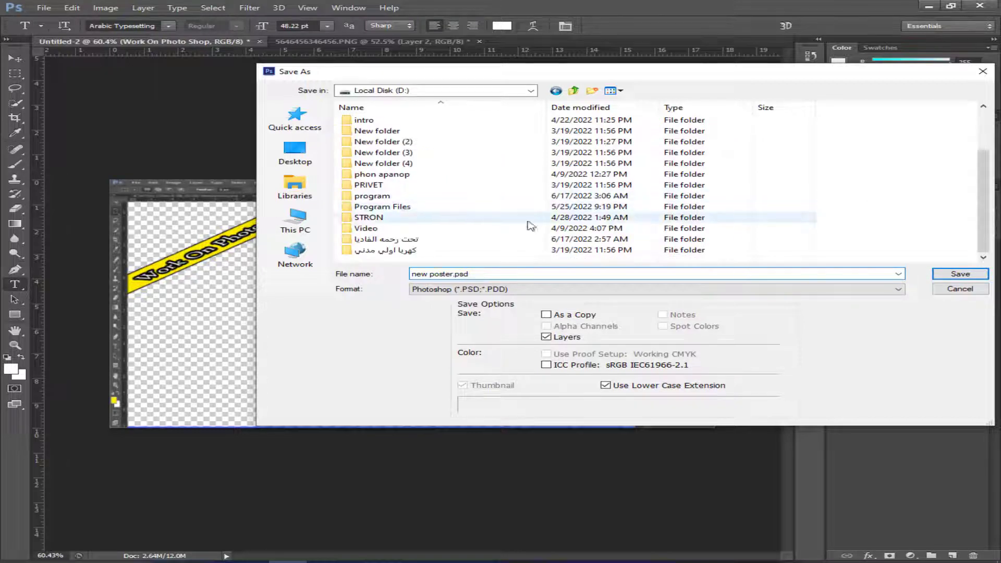
pyautogui.click(294, 152)
pyautogui.click(296, 220)
pyautogui.doubleClick(583, 218)
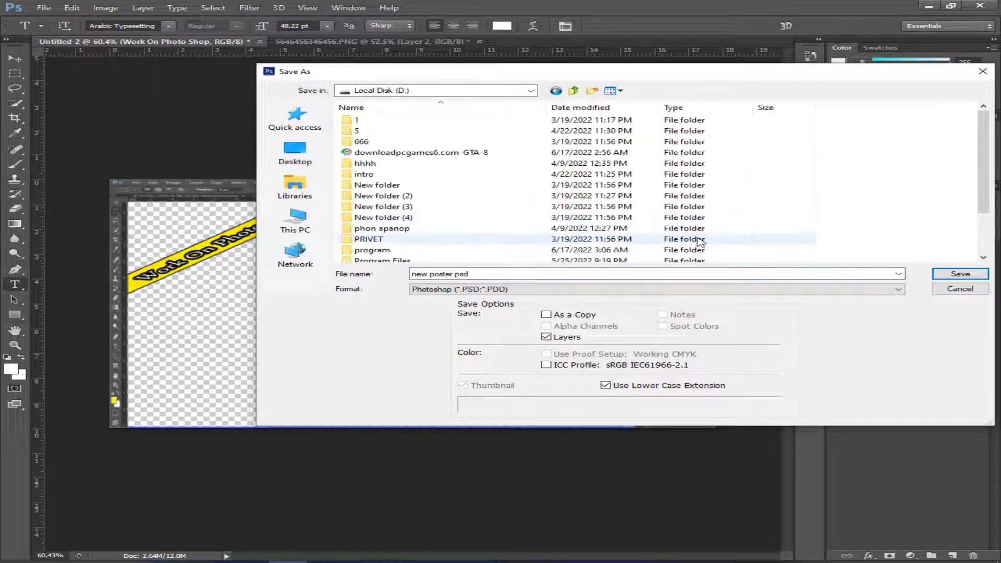
pyautogui.click(960, 274)
pyautogui.click(699, 176)
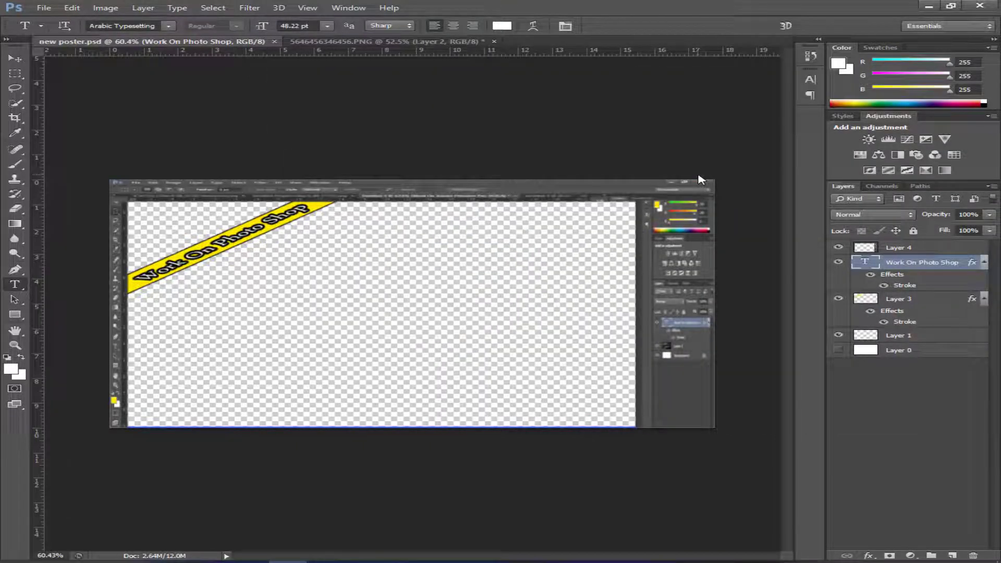
pyautogui.click(42, 8)
pyautogui.click(39, 29)
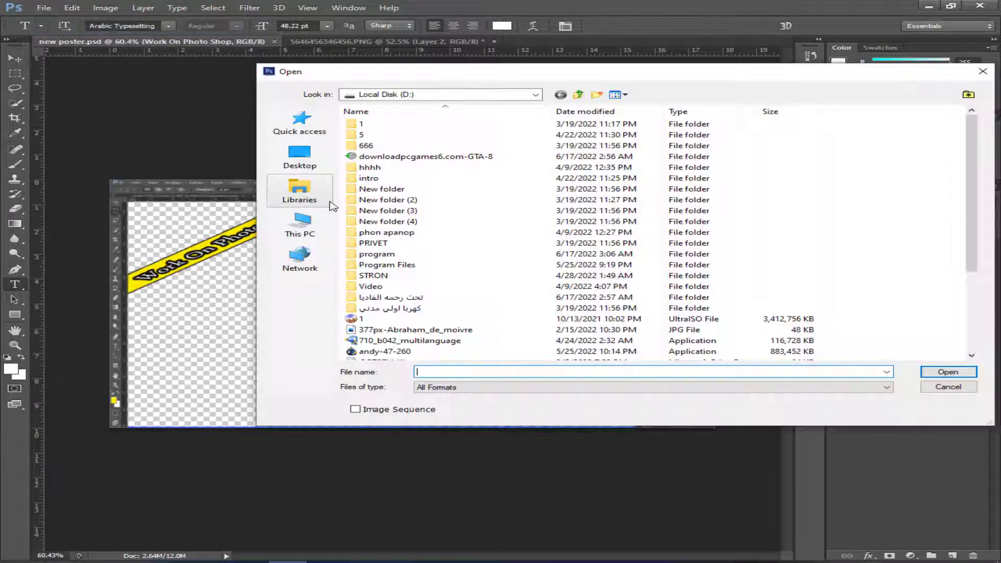
pyautogui.click(300, 154)
pyautogui.scroll(-5, 431, 202)
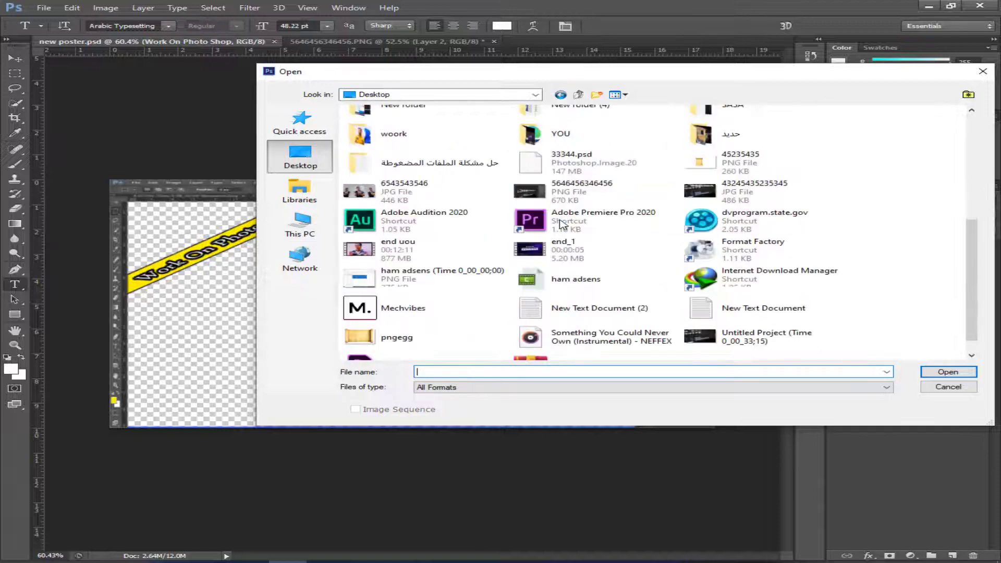
pyautogui.scroll(-1, 430, 202)
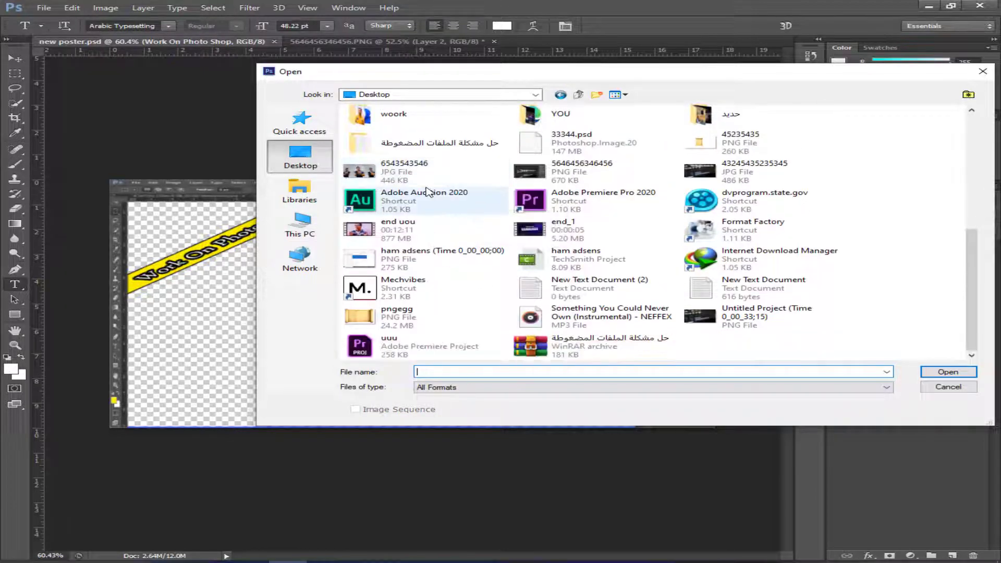
pyautogui.click(430, 182)
pyautogui.doubleClick(429, 182)
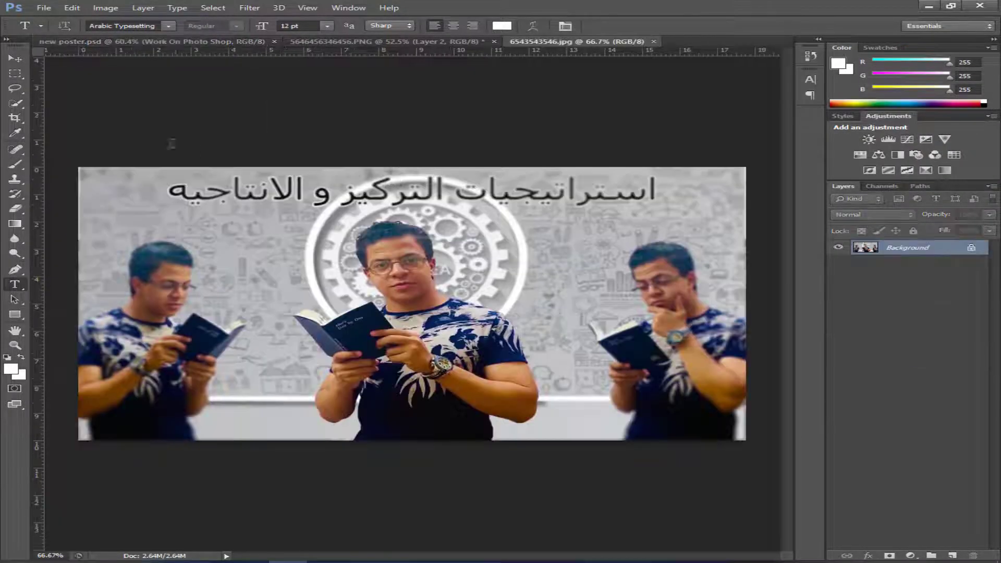
# Unlock the photo's Background as Layer 0 and drag it into the poster below the stripe layer.
pyautogui.click(21, 61)
pyautogui.click(363, 114)
pyautogui.click(503, 212)
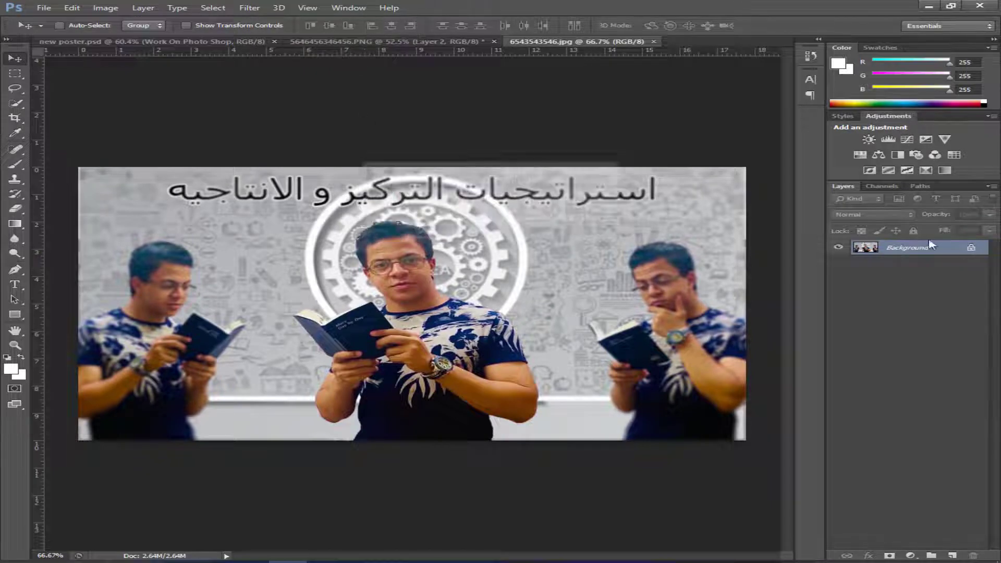
pyautogui.doubleClick(908, 247)
pyautogui.click(633, 177)
pyautogui.moveTo(424, 231)
pyautogui.mouseDown()
pyautogui.moveTo(524, 174)
pyautogui.moveTo(329, 284)
pyautogui.mouseUp()
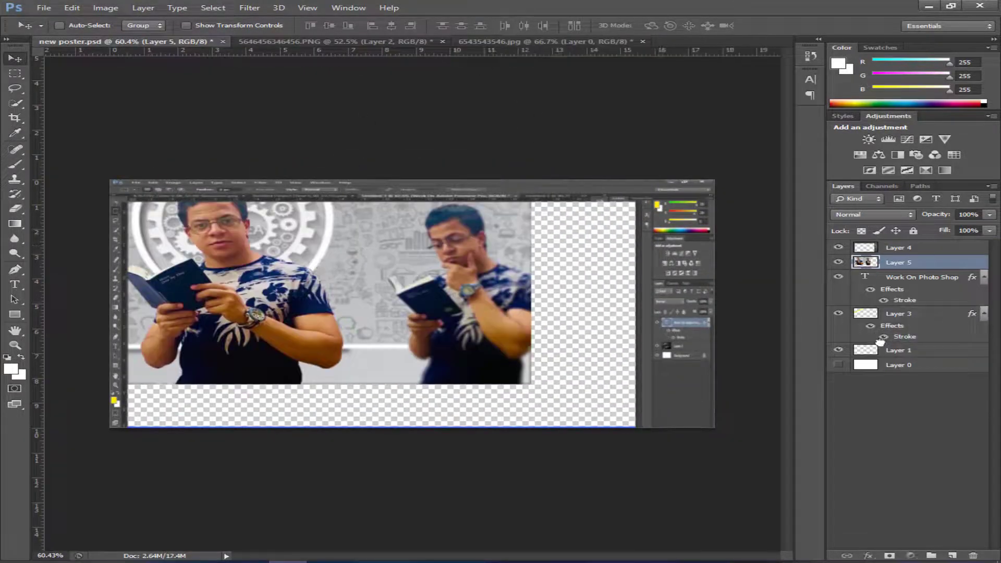
pyautogui.moveTo(872, 267); pyautogui.dragTo(886, 343)
pyautogui.moveTo(388, 290)
pyautogui.mouseDown()
pyautogui.moveTo(448, 335)
pyautogui.moveTo(424, 341)
pyautogui.mouseUp()
# Resize the photo with Free Transform so it fills the poster canvas.
pyautogui.hotkey('ctrl', 't')
pyautogui.hotkey('ctrl', '-')
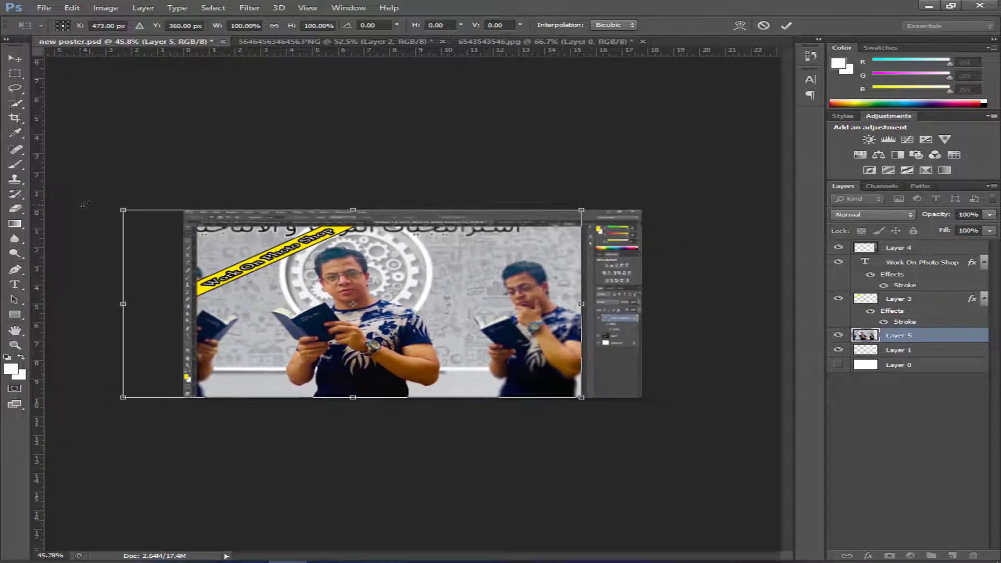
pyautogui.moveTo(124, 303); pyautogui.dragTo(198, 306)
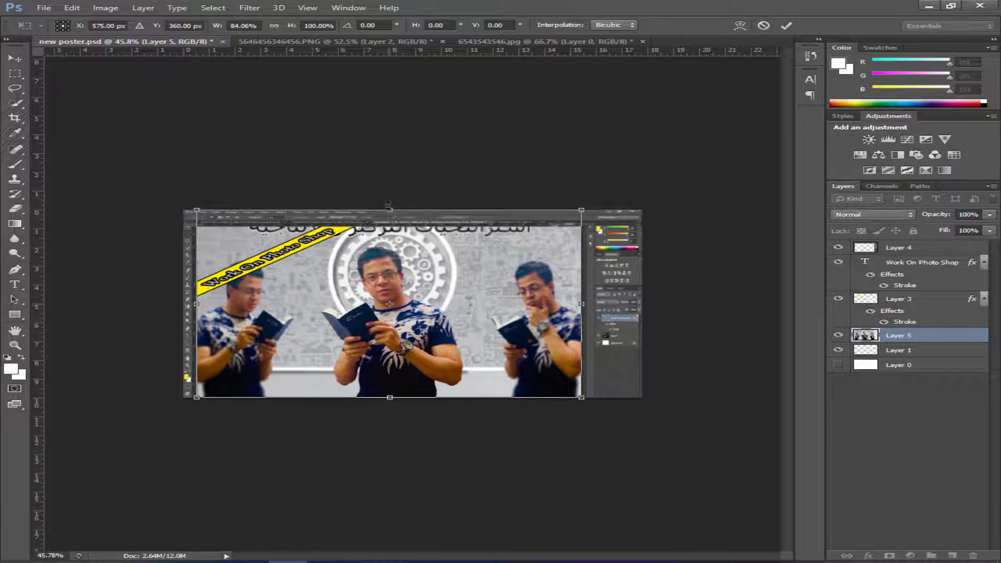
pyautogui.moveTo(388, 208); pyautogui.dragTo(390, 227)
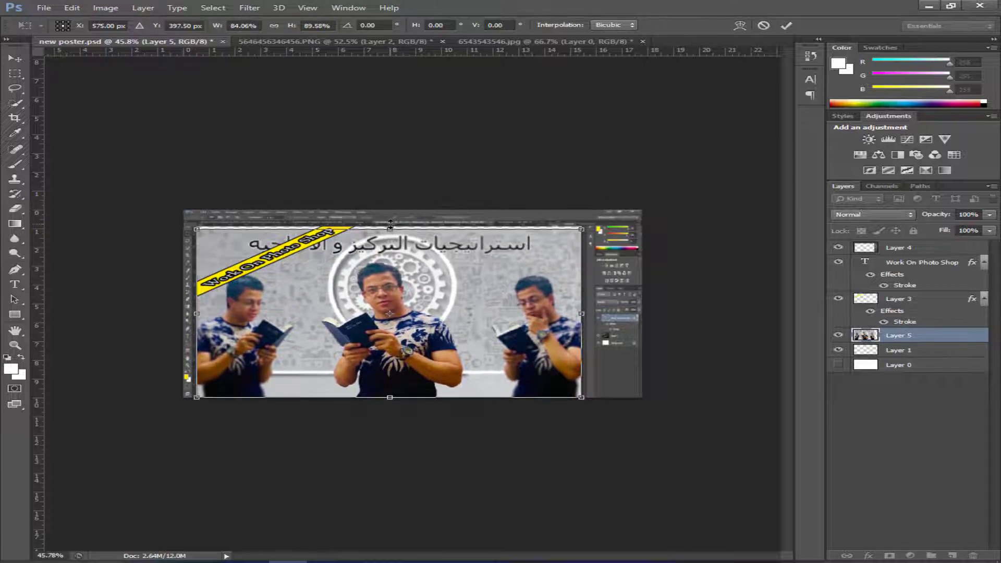
pyautogui.scroll(5, 390, 224)
pyautogui.moveTo(367, 165); pyautogui.dragTo(366, 156)
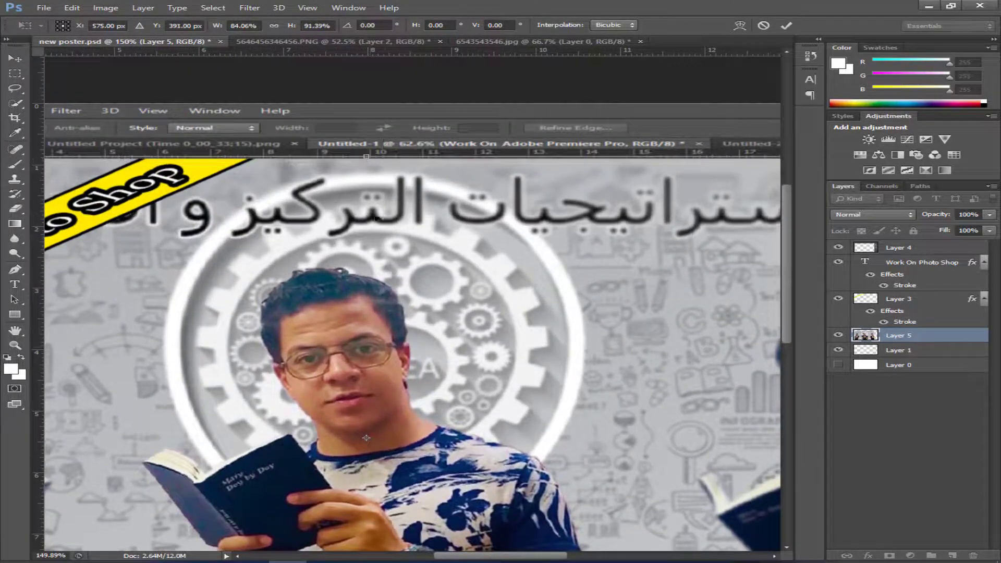
pyautogui.moveTo(388, 384); pyautogui.dragTo(388, 94)
pyautogui.moveTo(366, 431); pyautogui.dragTo(366, 427)
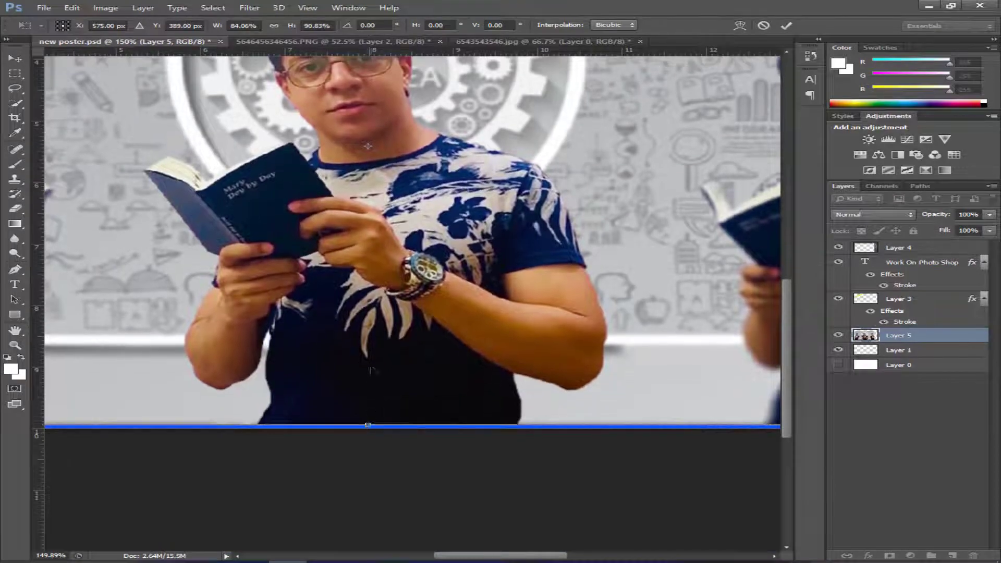
pyautogui.scroll(-5, 367, 428)
pyautogui.press('Return')
pyautogui.scroll(-1, 470, 285)
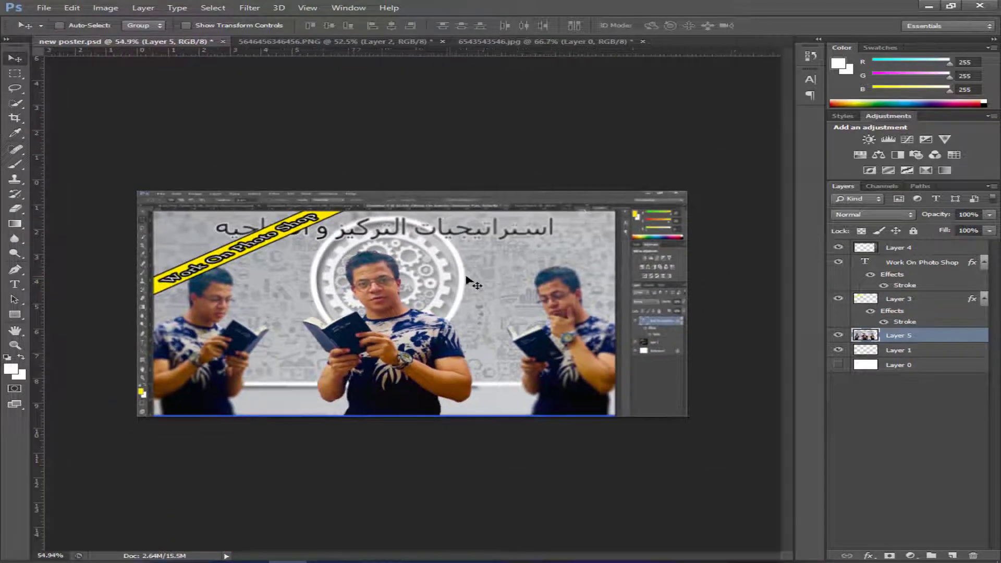
# Draw a rectangular selection around the Arabic title at the top of the photo.
pyautogui.scroll(2, 449, 280)
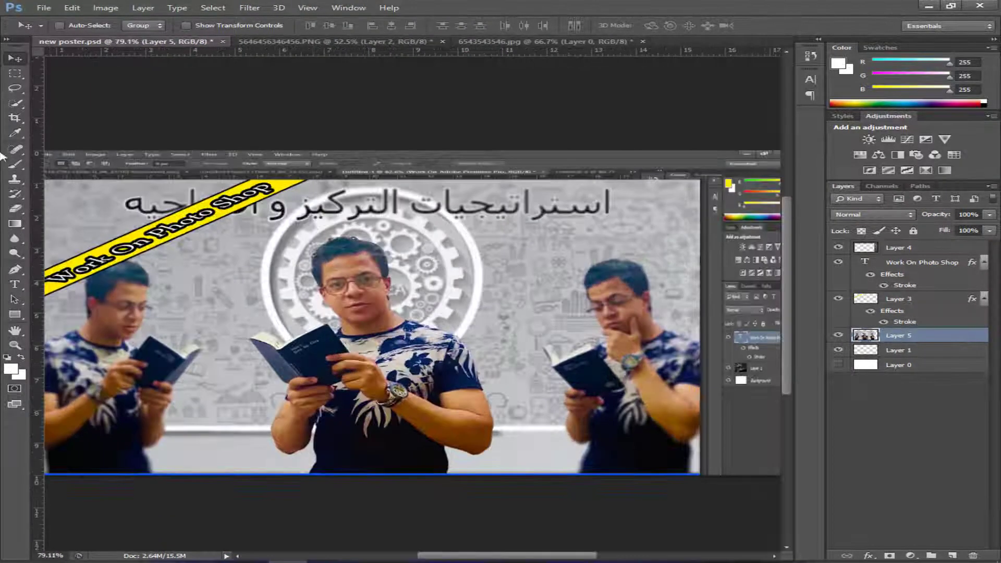
pyautogui.click(15, 238)
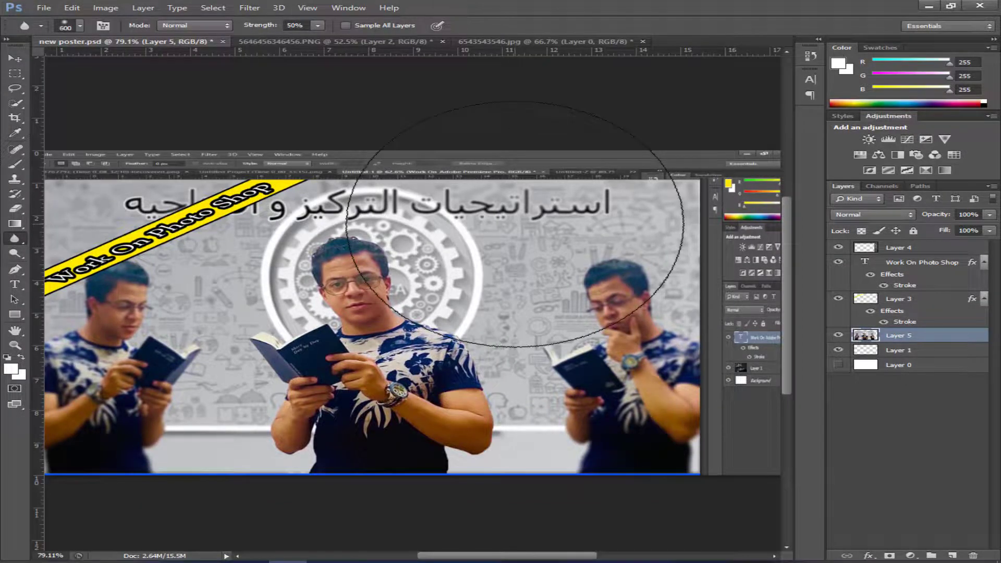
pyautogui.press('[')
pyautogui.press('[')
pyautogui.press('[')
pyautogui.click(19, 73)
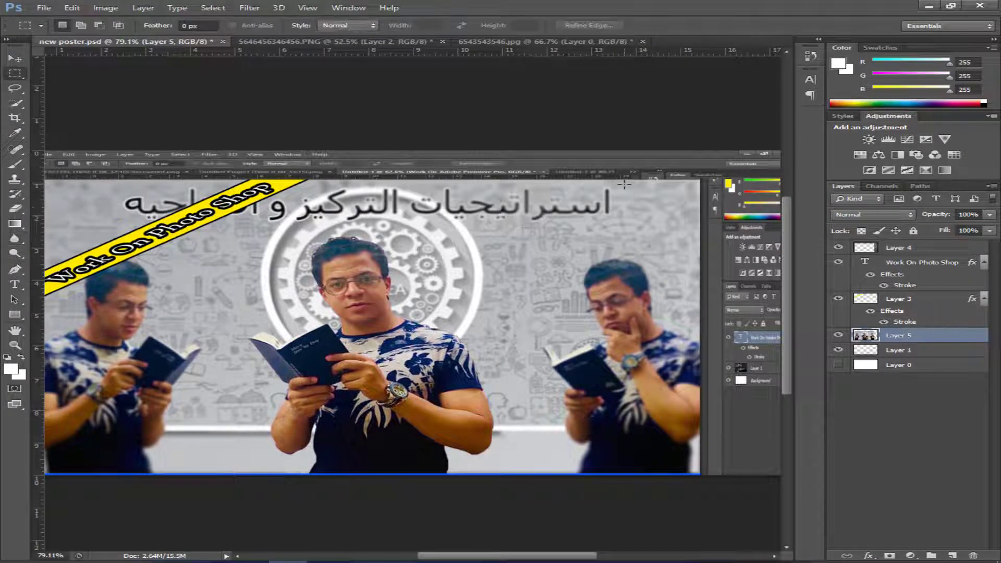
pyautogui.moveTo(626, 241); pyautogui.dragTo(95, 183)
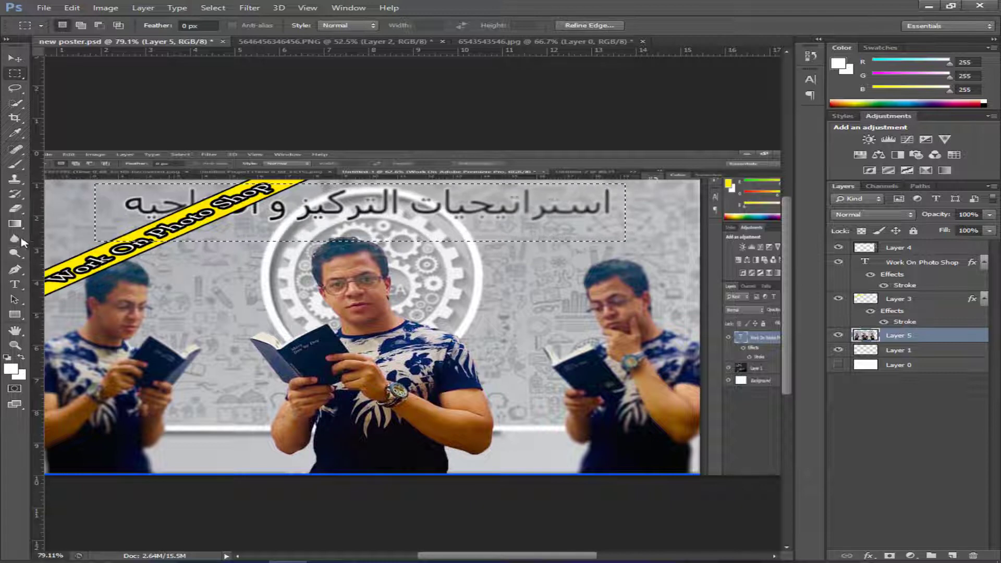
# Blur the Arabic title with an enlarged Blur brush, then deselect.
pyautogui.click(15, 238)
pyautogui.scroll(-1, 563, 234)
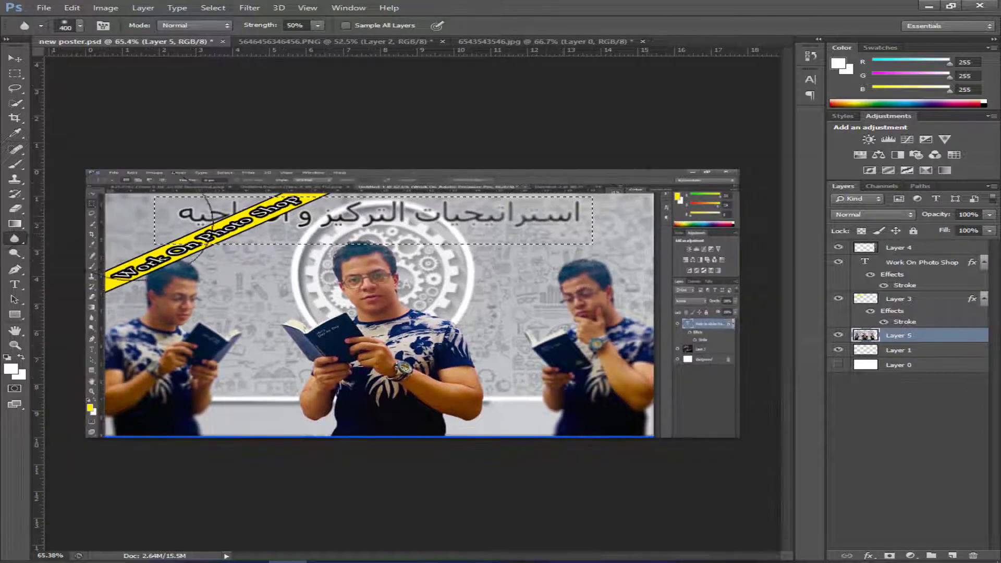
pyautogui.press(']')
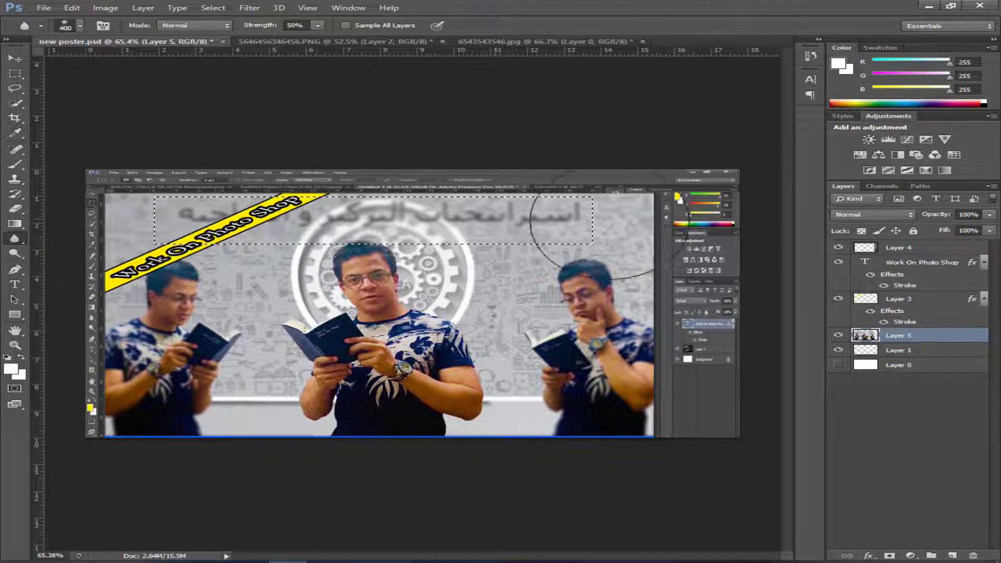
pyautogui.scroll(-2, 412, 303)
pyautogui.press(']')
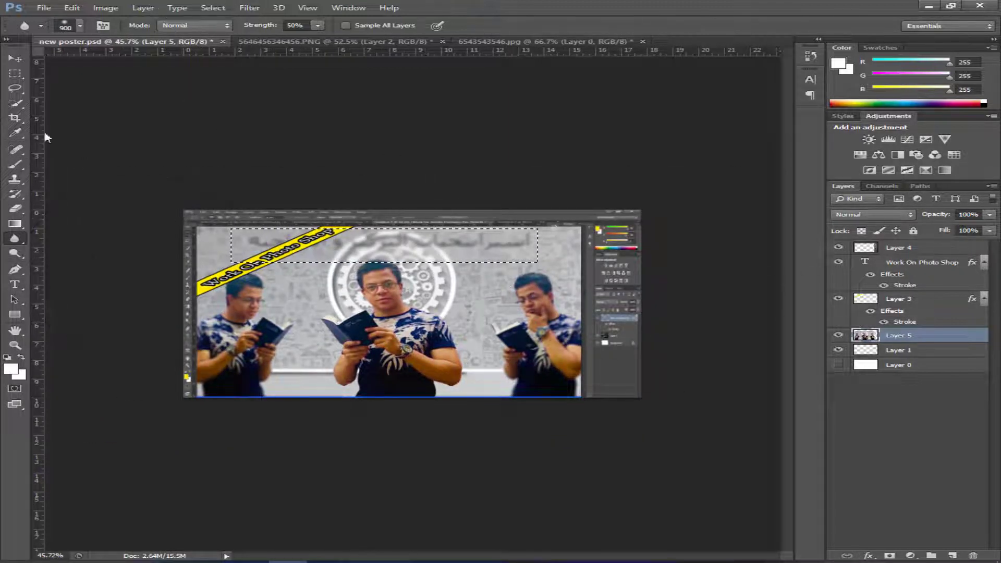
pyautogui.click(14, 73)
pyautogui.rightClick(394, 228)
pyautogui.click(404, 232)
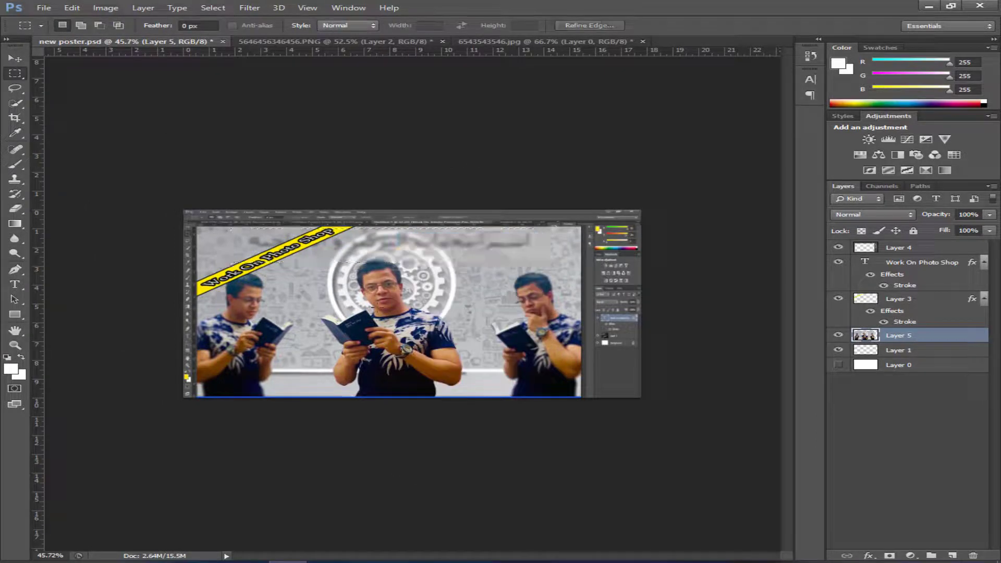
# Save a JPEG copy named 'new poster.jpg' to the Desktop, accepting the JPEG options.
pyautogui.click(44, 8)
pyautogui.click(96, 143)
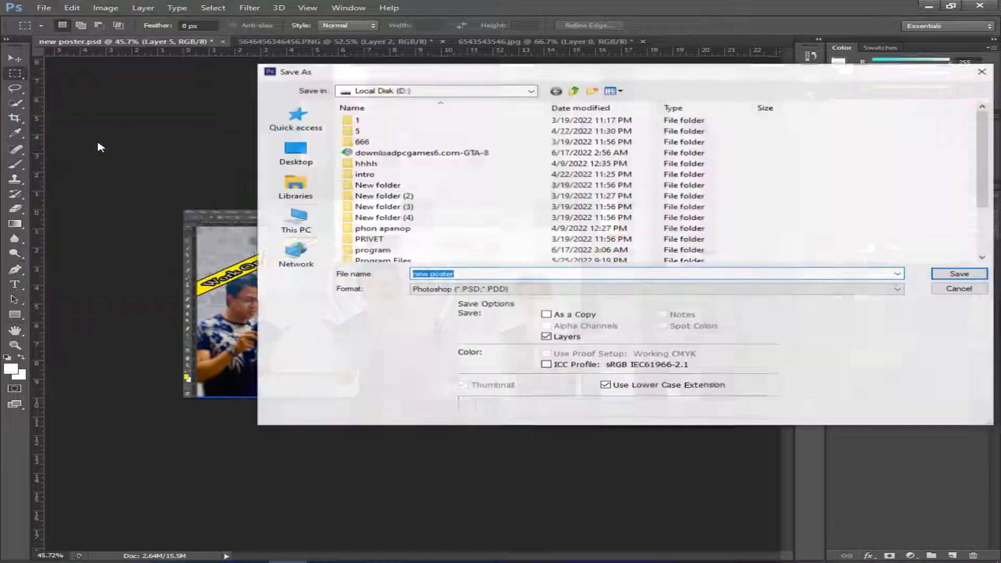
pyautogui.click(556, 289)
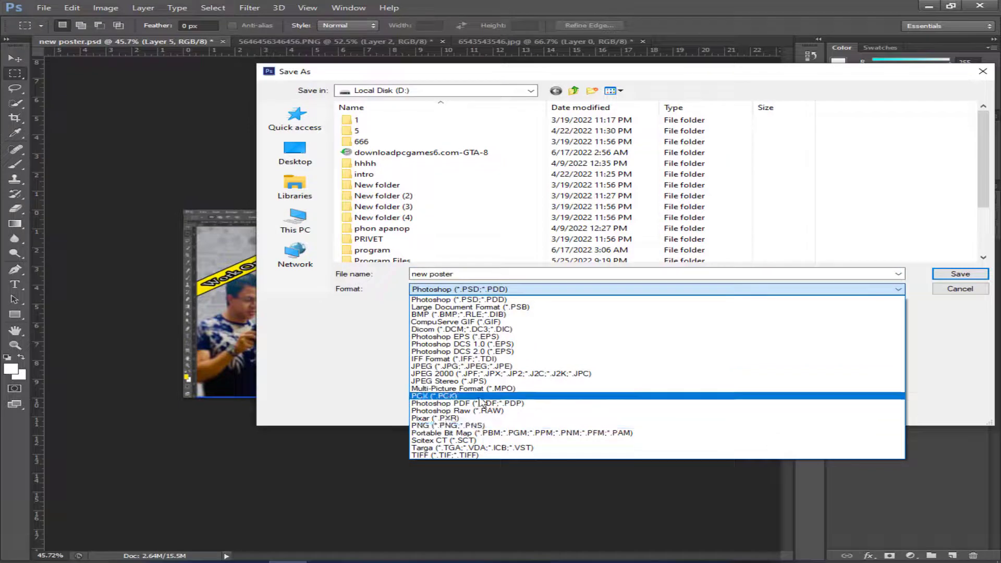
pyautogui.click(448, 366)
pyautogui.click(295, 152)
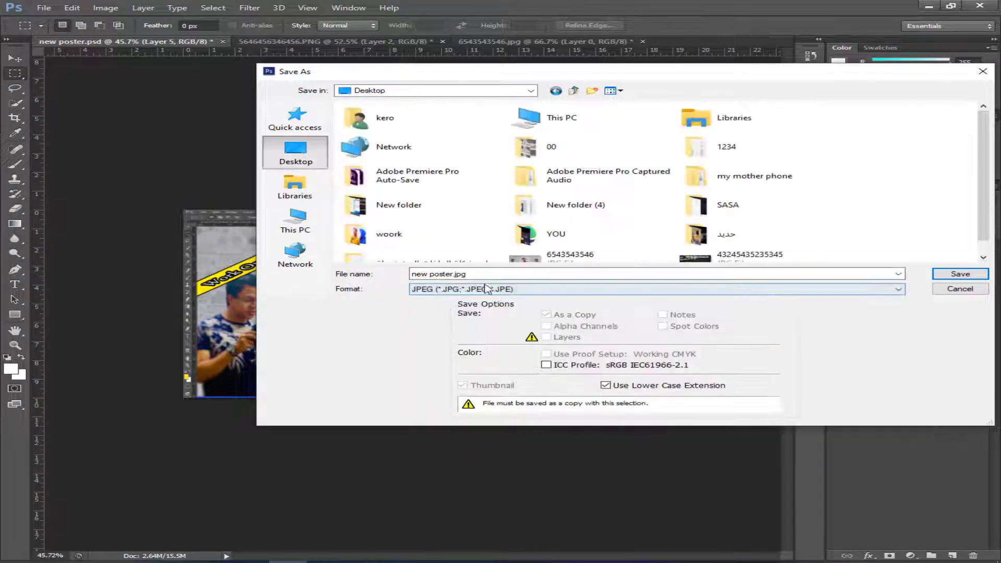
pyautogui.click(961, 274)
pyautogui.click(594, 150)
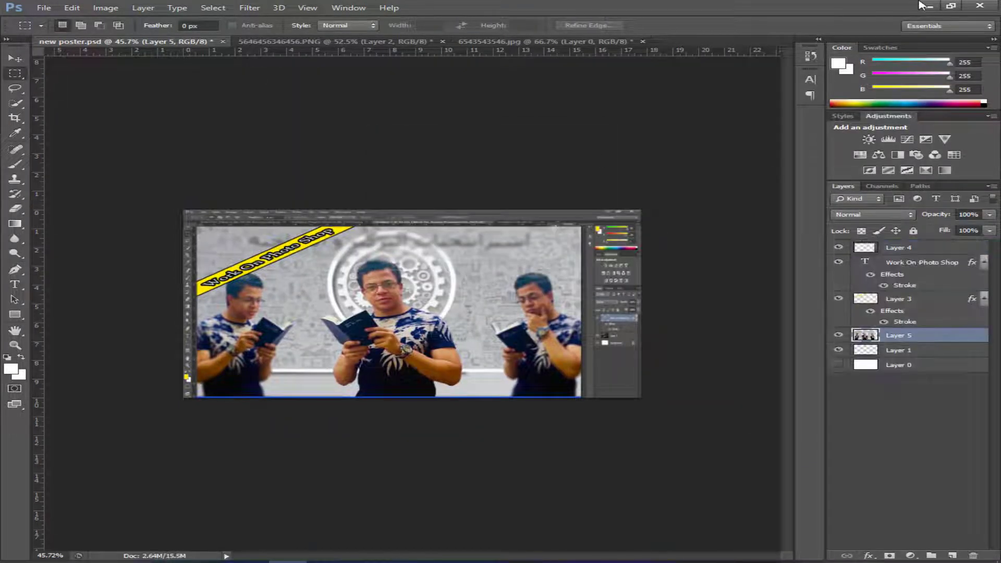